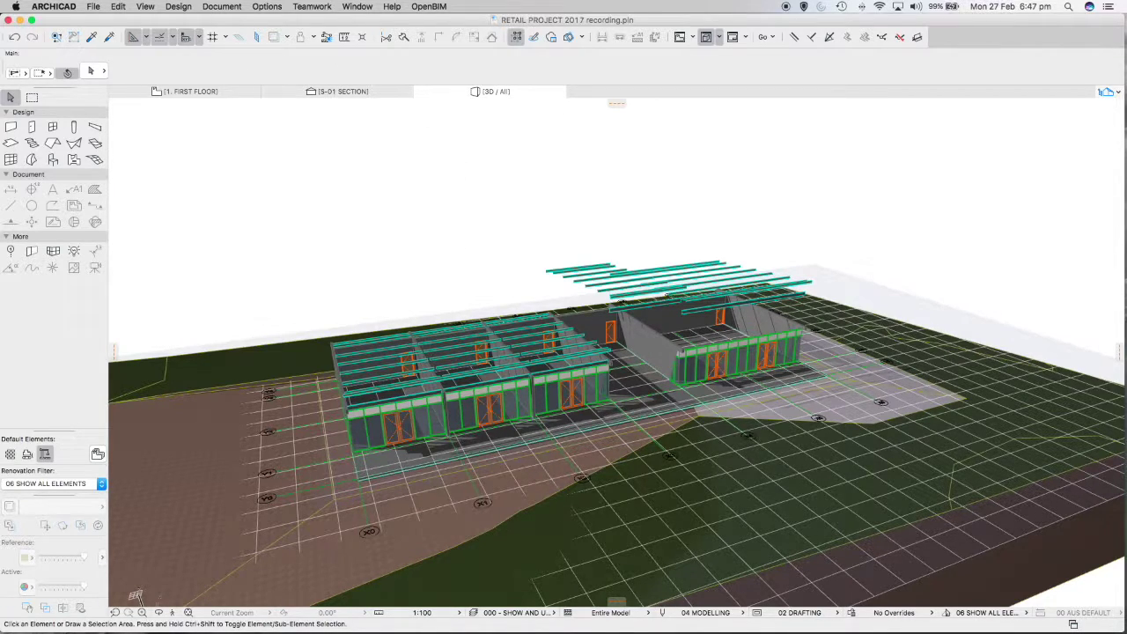
Switch to Safari, which shows the SteelSelect Download Centre.
{"action": "key", "text": "super+Tab"}
Go to SteelSelect's Lysaght texture downloads, scroll to Spandek, and open the Lysaght roofing PDF.
{"action": "left_click_drag", "start_coordinate": [297, 176], "coordinate": [290, 33]}
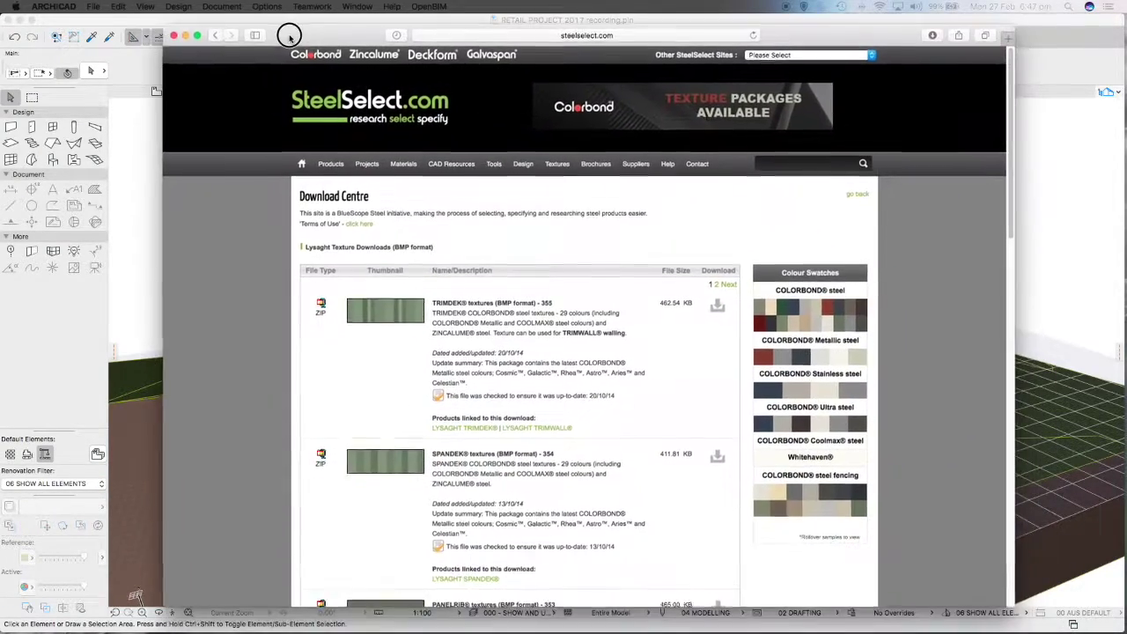
{"action": "left_click", "coordinate": [299, 167]}
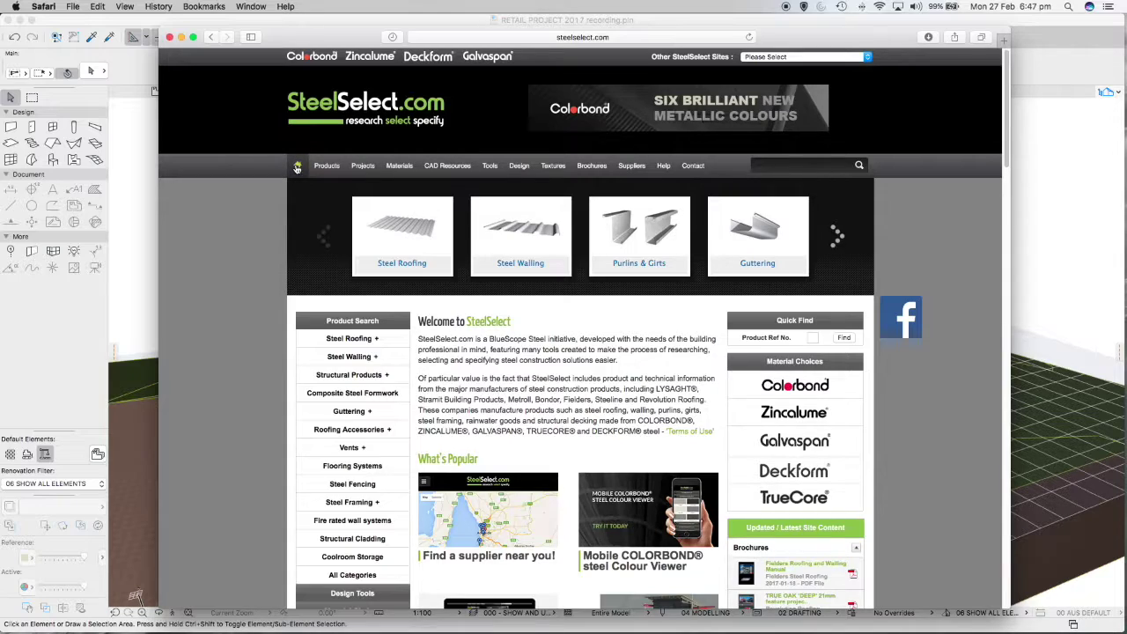
{"action": "mouse_move", "coordinate": [553, 166]}
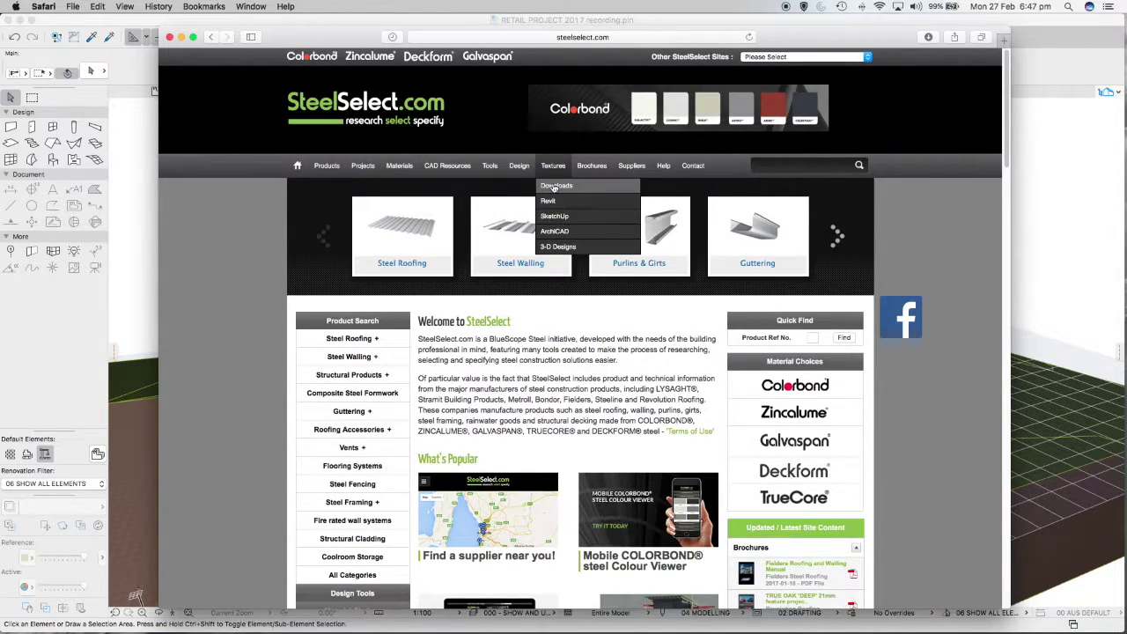
{"action": "left_click", "coordinate": [555, 187]}
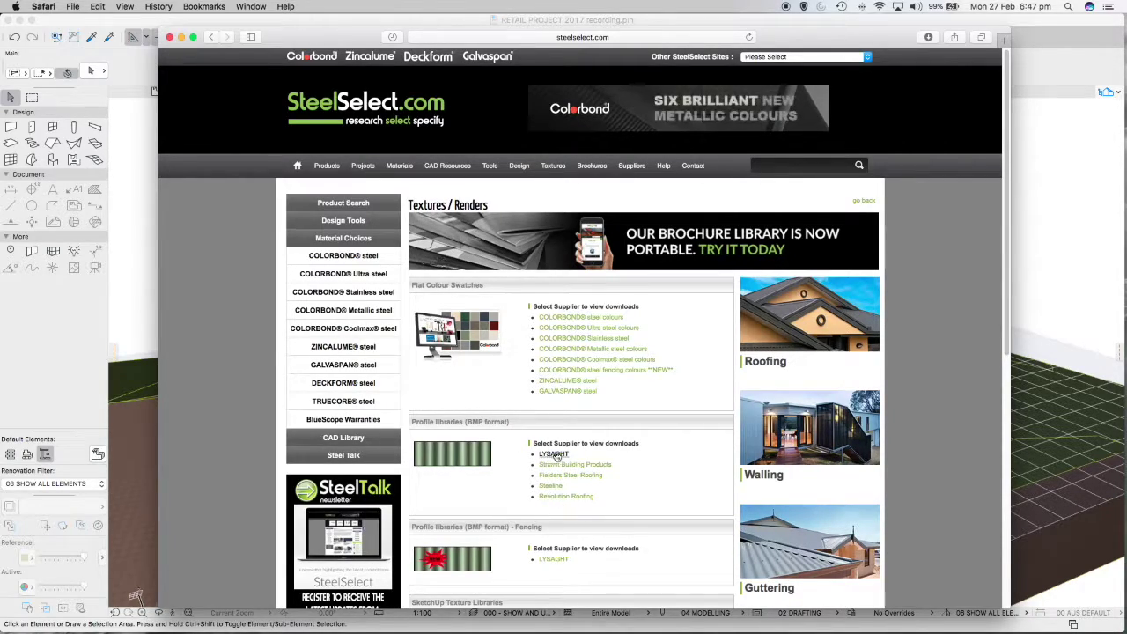
{"action": "left_click", "coordinate": [555, 454]}
{"action": "scroll", "coordinate": [399, 403], "scroll_direction": "down", "scroll_amount": 3}
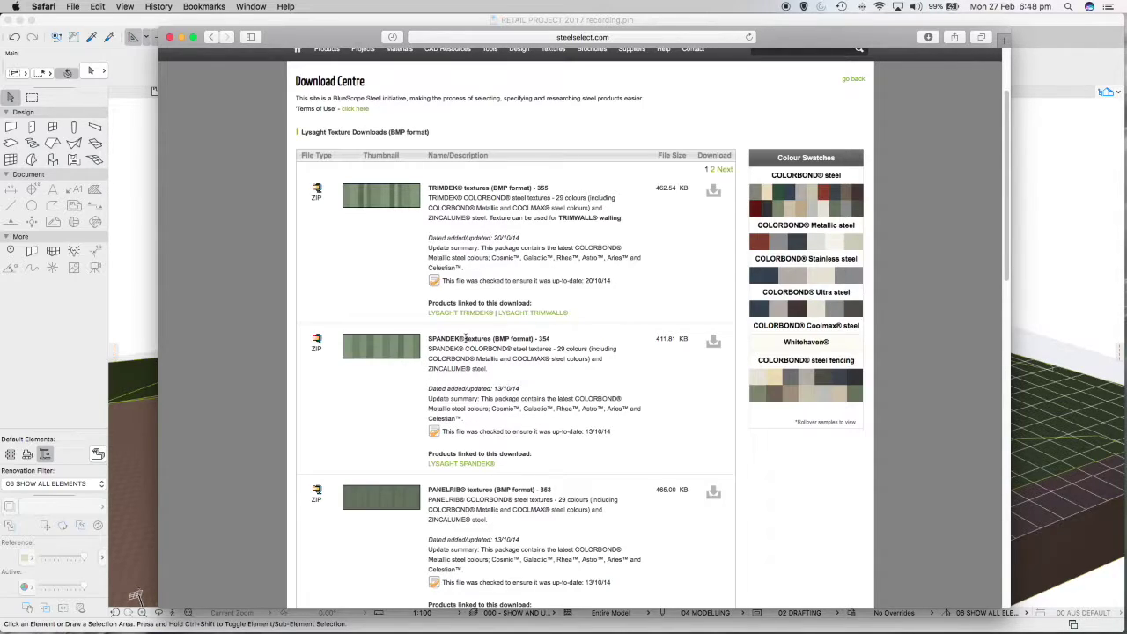
{"action": "left_click", "coordinate": [400, 621]}
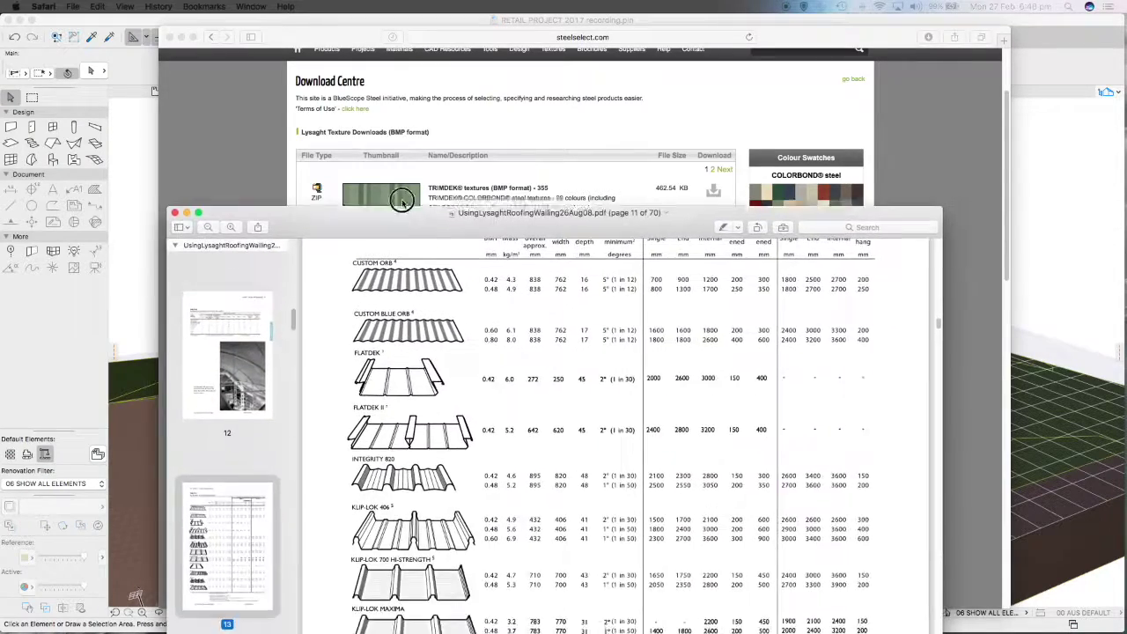
Check the Spandek dimensions in the PDF table, then hide the PDF and browser.
{"action": "mouse_move", "coordinate": [407, 95]}
{"action": "left_mouse_down"}
{"action": "mouse_move", "coordinate": [404, 76]}
{"action": "mouse_move", "coordinate": [398, 85]}
{"action": "left_mouse_up"}
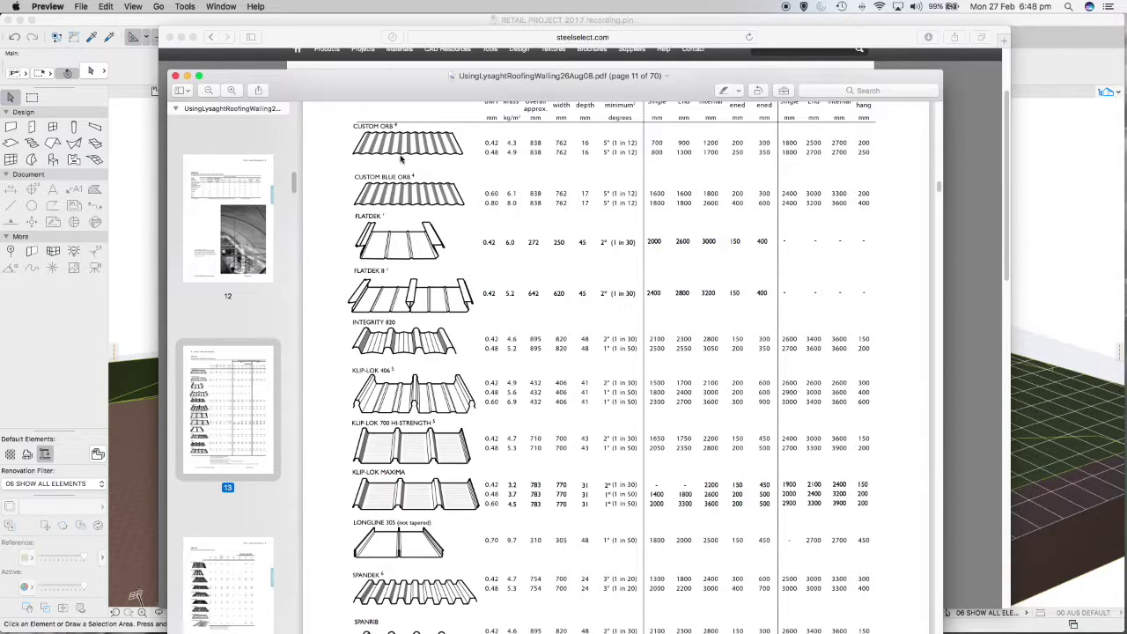
{"action": "scroll", "coordinate": [415, 545], "scroll_direction": "down", "scroll_amount": 5}
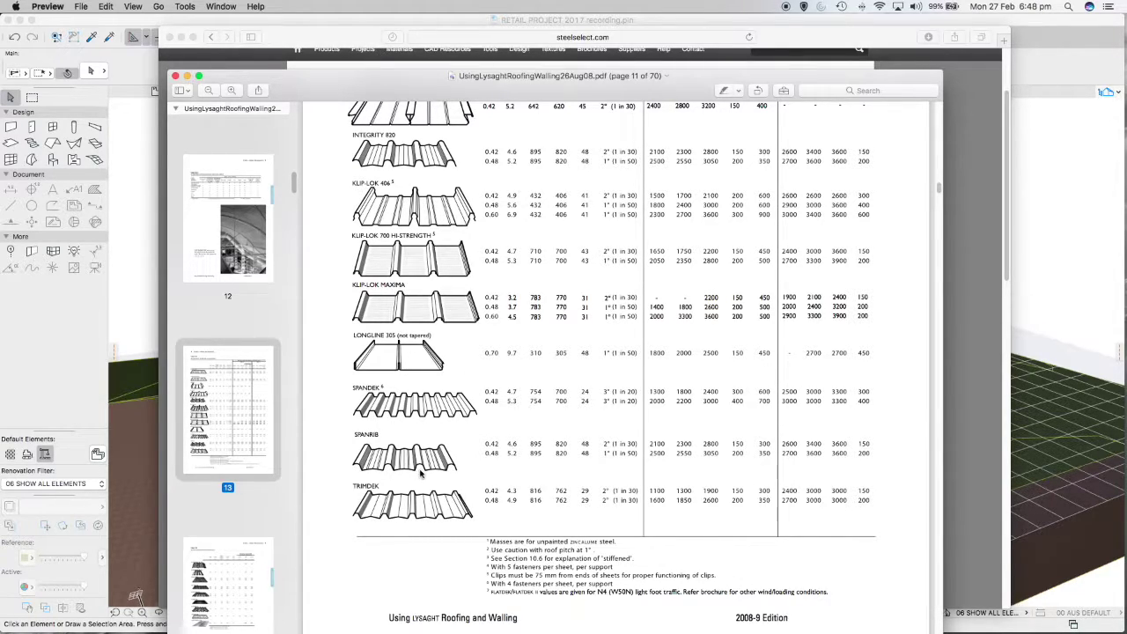
{"action": "scroll", "coordinate": [447, 467], "scroll_direction": "up", "scroll_amount": 2}
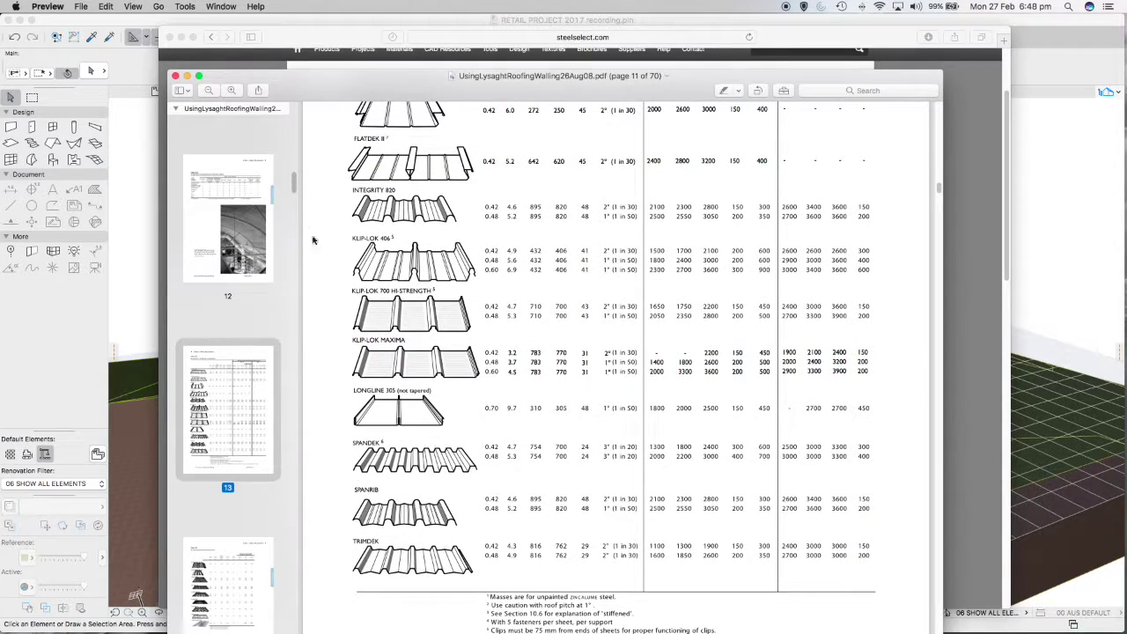
{"action": "left_click_drag", "start_coordinate": [297, 83], "coordinate": [296, 627]}
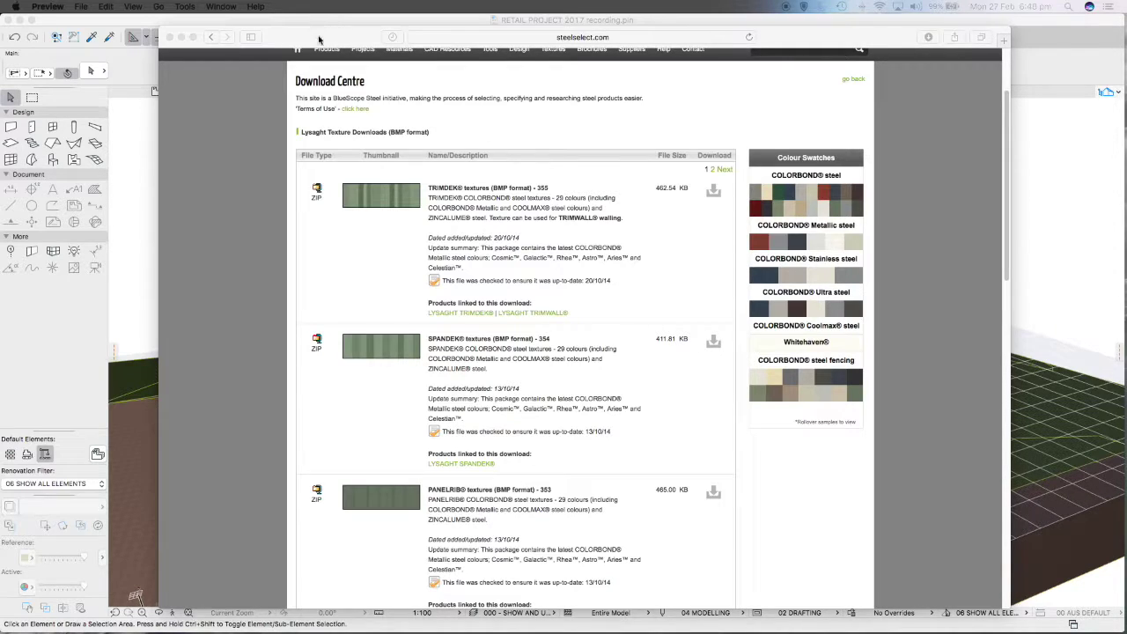
{"action": "key", "text": "super+m"}
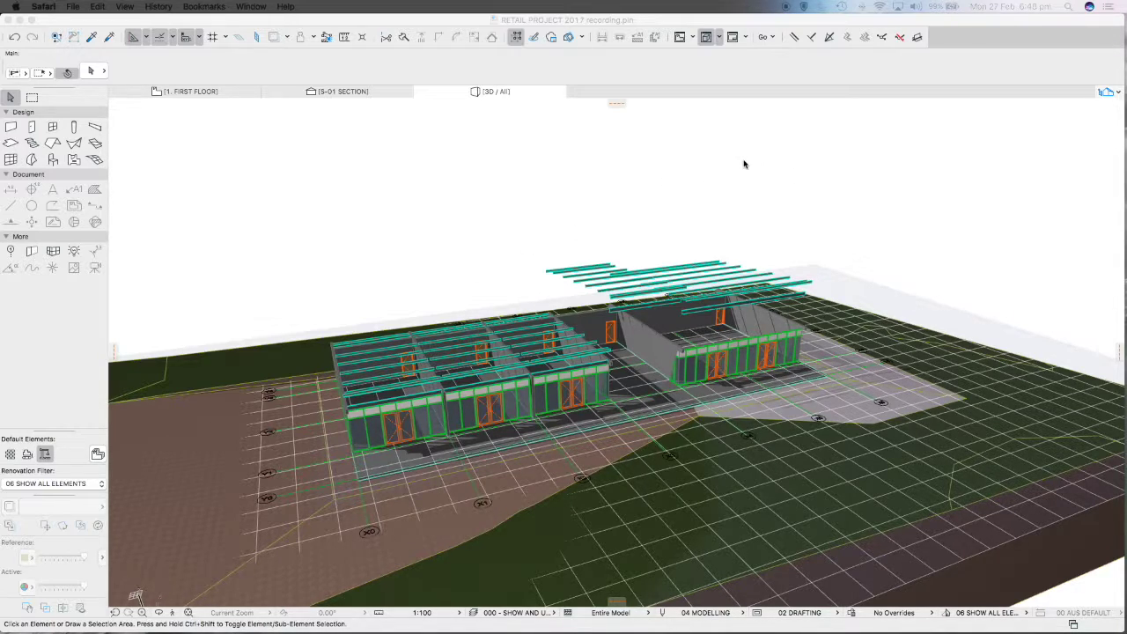
Bring ARCHICAD forward and open Options > Element Attributes > Surfaces.
{"action": "left_click", "coordinate": [371, 23]}
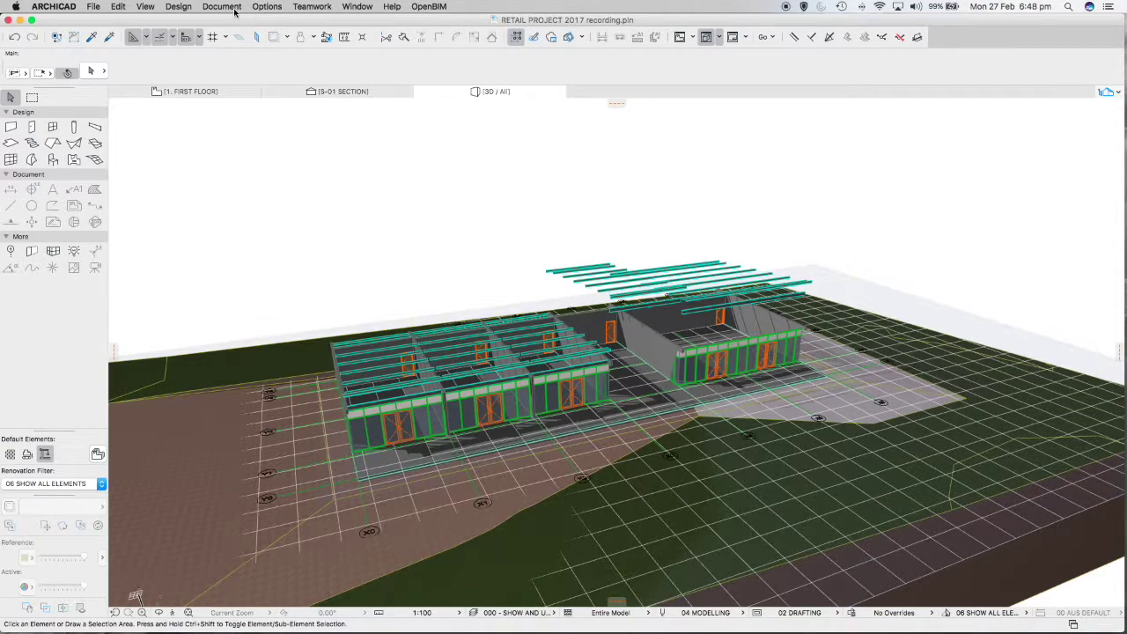
{"action": "left_click", "coordinate": [263, 7]}
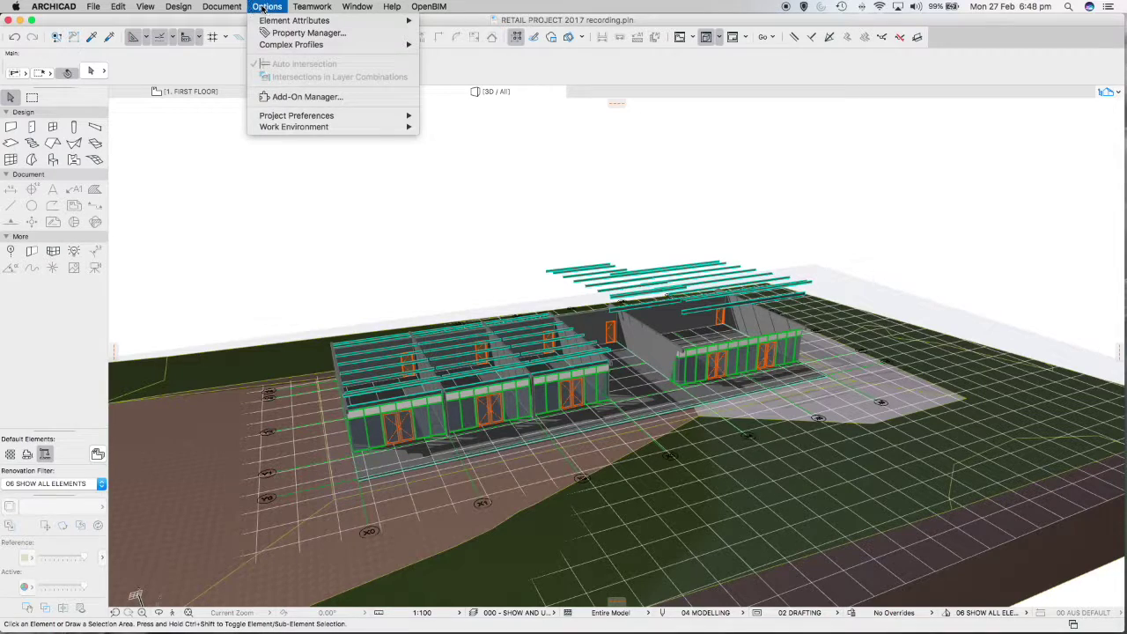
{"action": "mouse_move", "coordinate": [275, 21]}
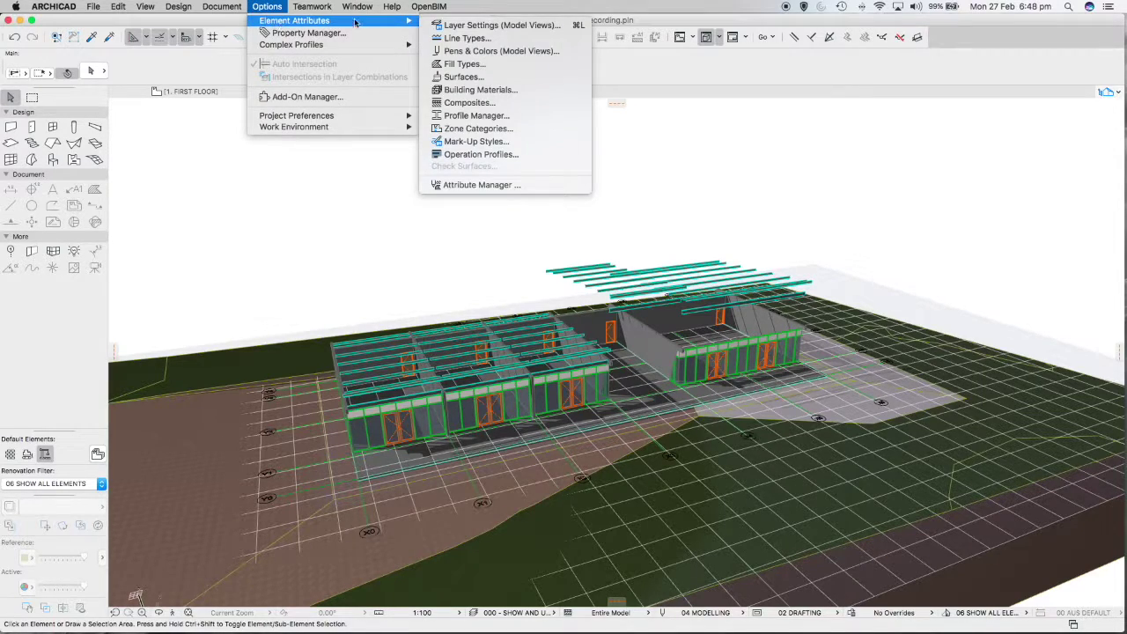
{"action": "left_click", "coordinate": [468, 77]}
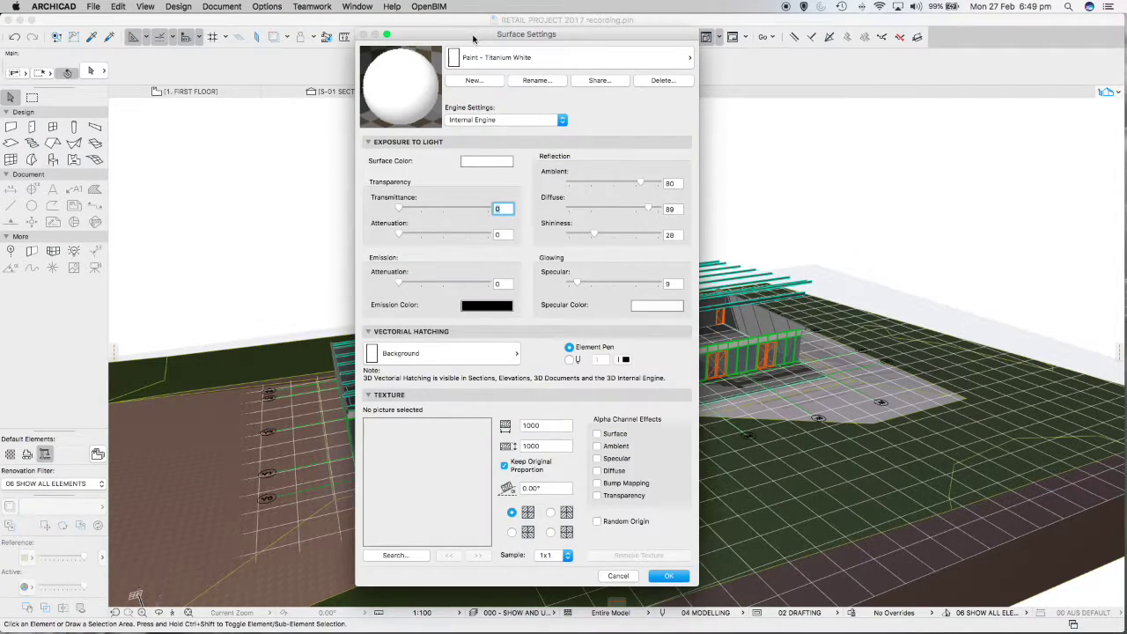
Load the Roof - Corrugated Sheet Matte surface in Surface Settings.
{"action": "left_click_drag", "start_coordinate": [473, 38], "coordinate": [417, 39]}
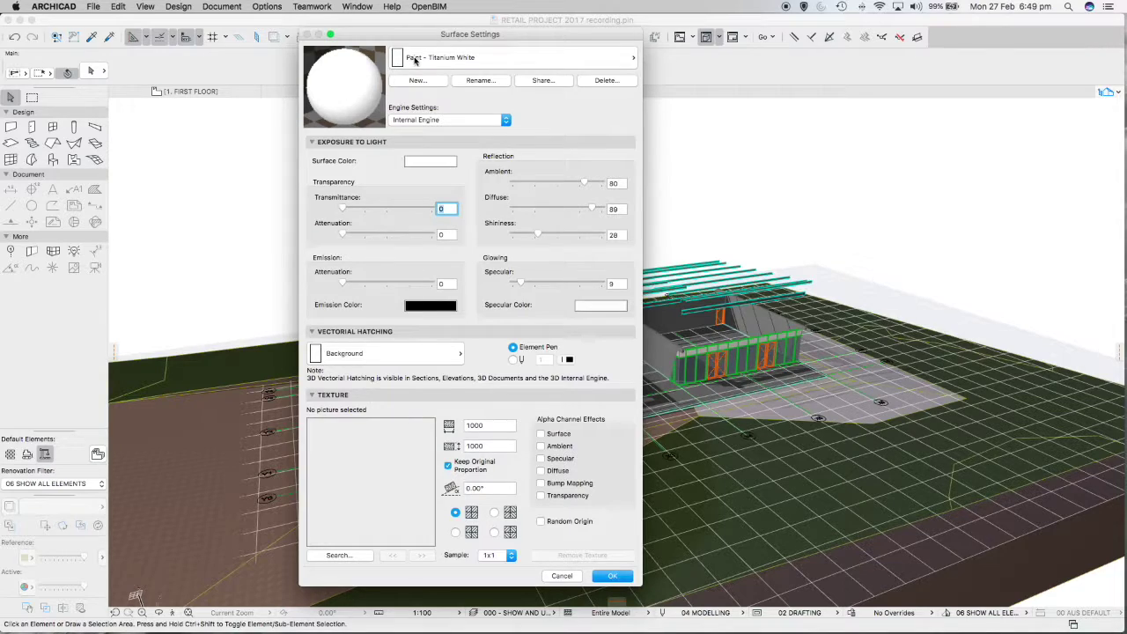
{"action": "left_click", "coordinate": [416, 58]}
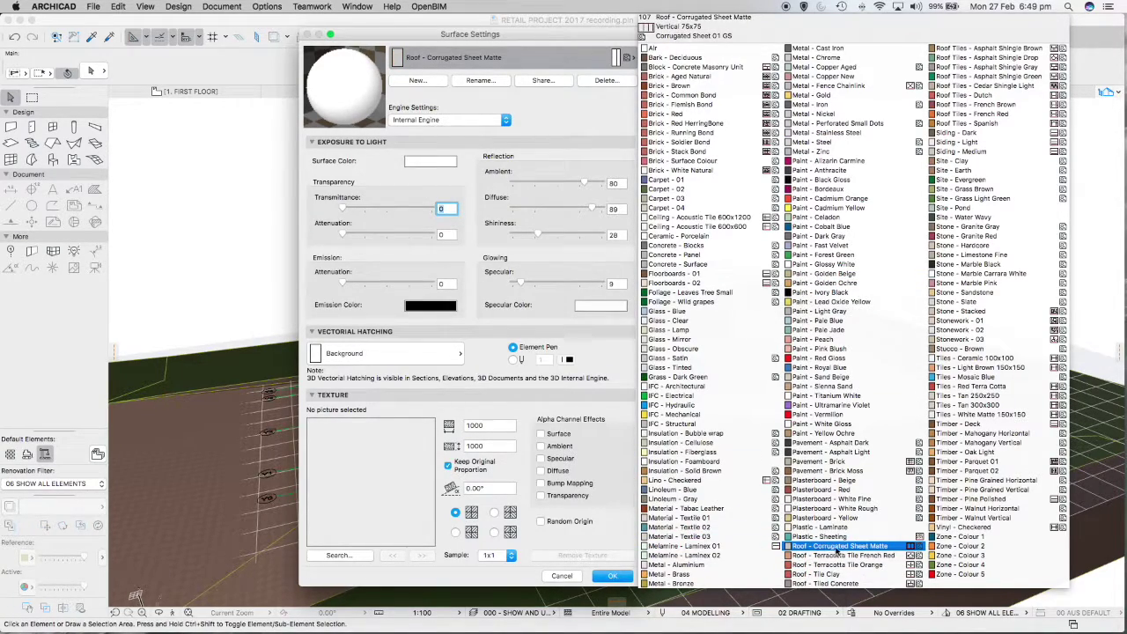
{"action": "left_click", "coordinate": [879, 548]}
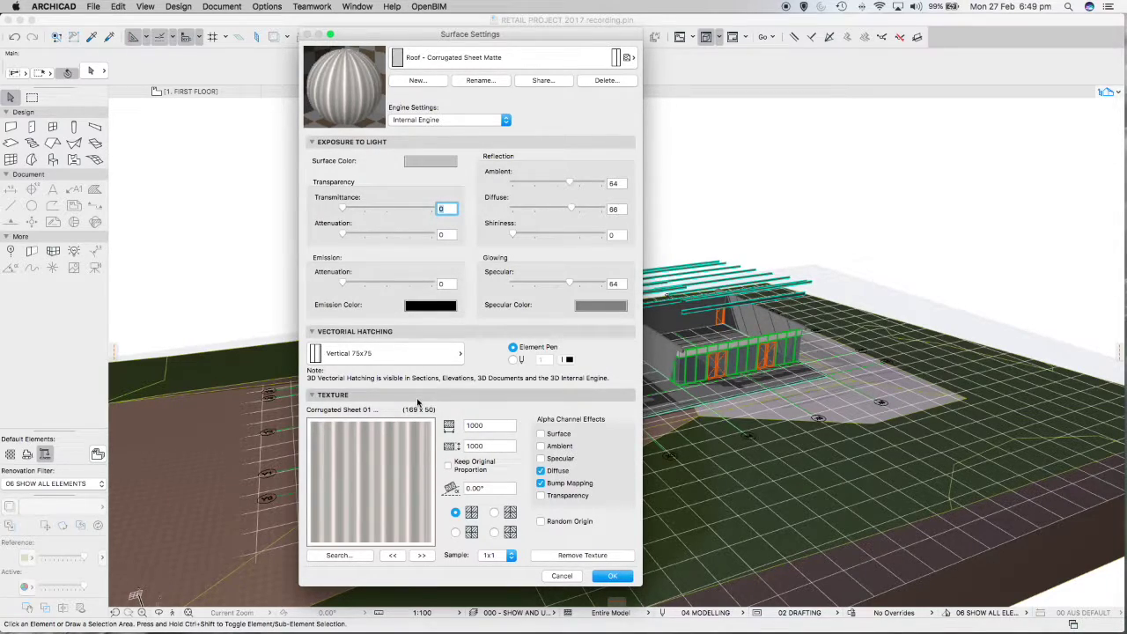
Duplicate the corrugated surface as a new surface named 'Roof - Spandek'.
{"action": "left_click", "coordinate": [418, 80]}
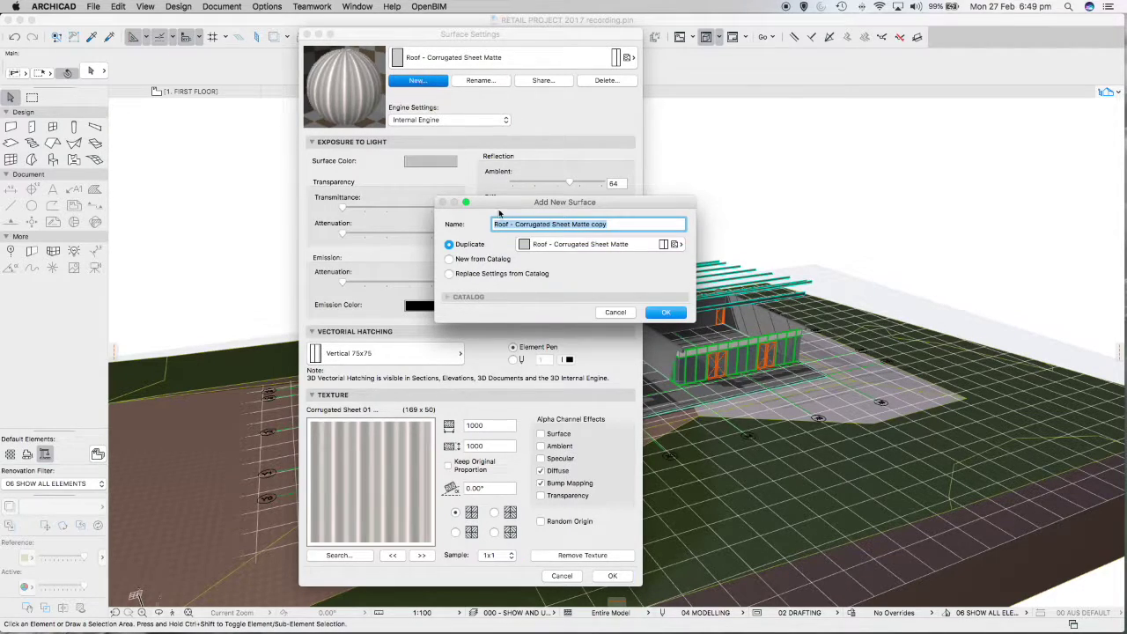
{"action": "left_click", "coordinate": [516, 225]}
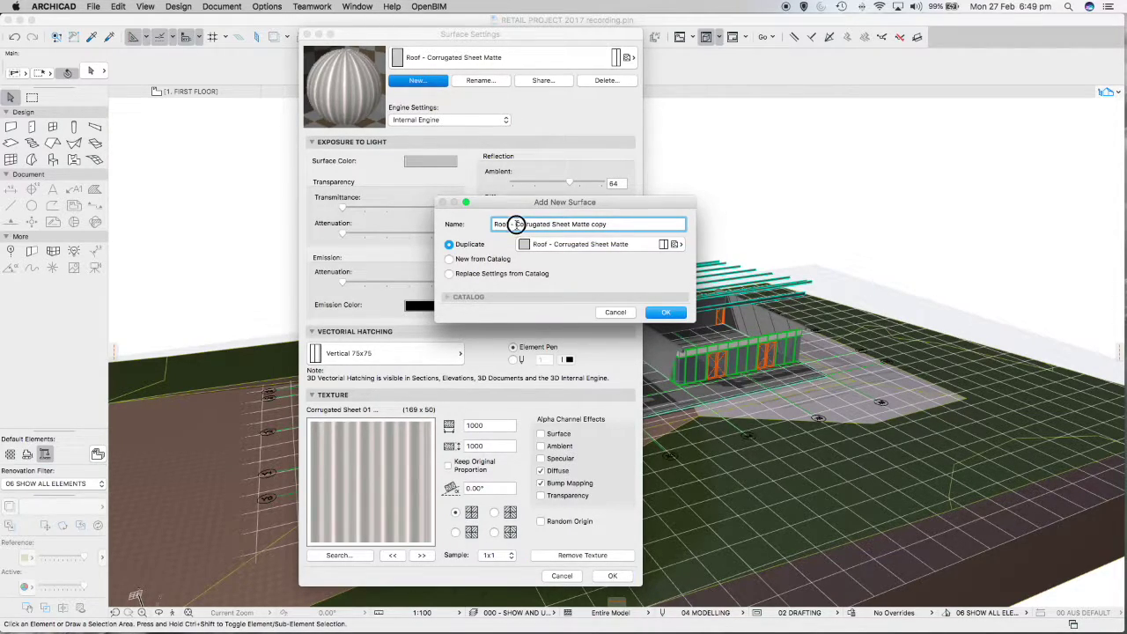
{"action": "left_click_drag", "start_coordinate": [517, 224], "coordinate": [679, 224]}
{"action": "type", "text": "Spandek"}
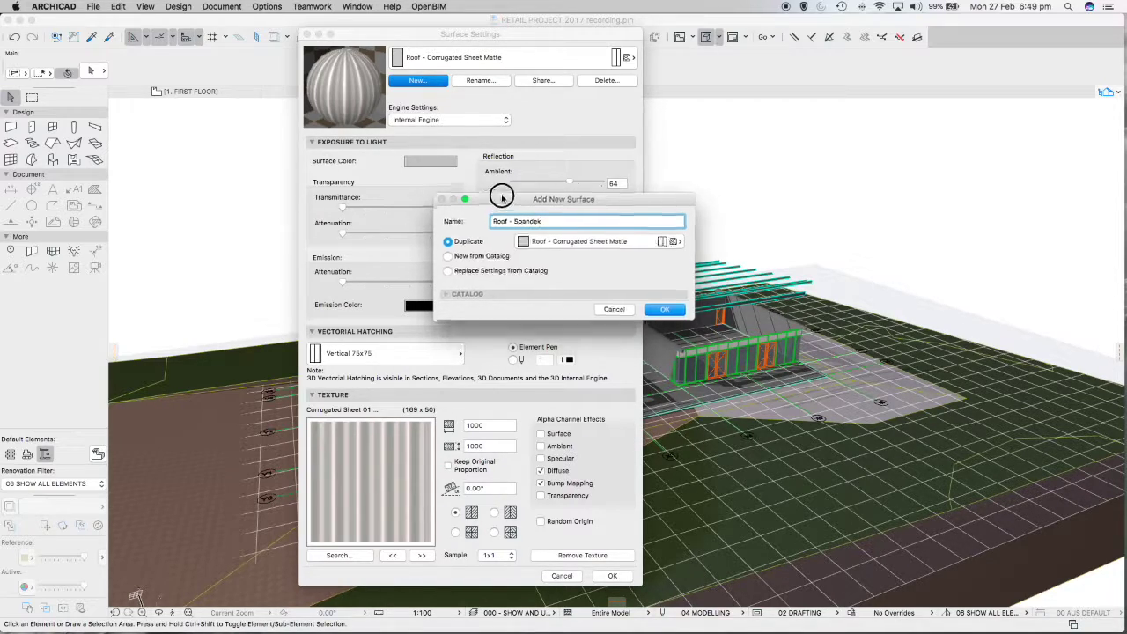
{"action": "left_click_drag", "start_coordinate": [504, 204], "coordinate": [470, 166]}
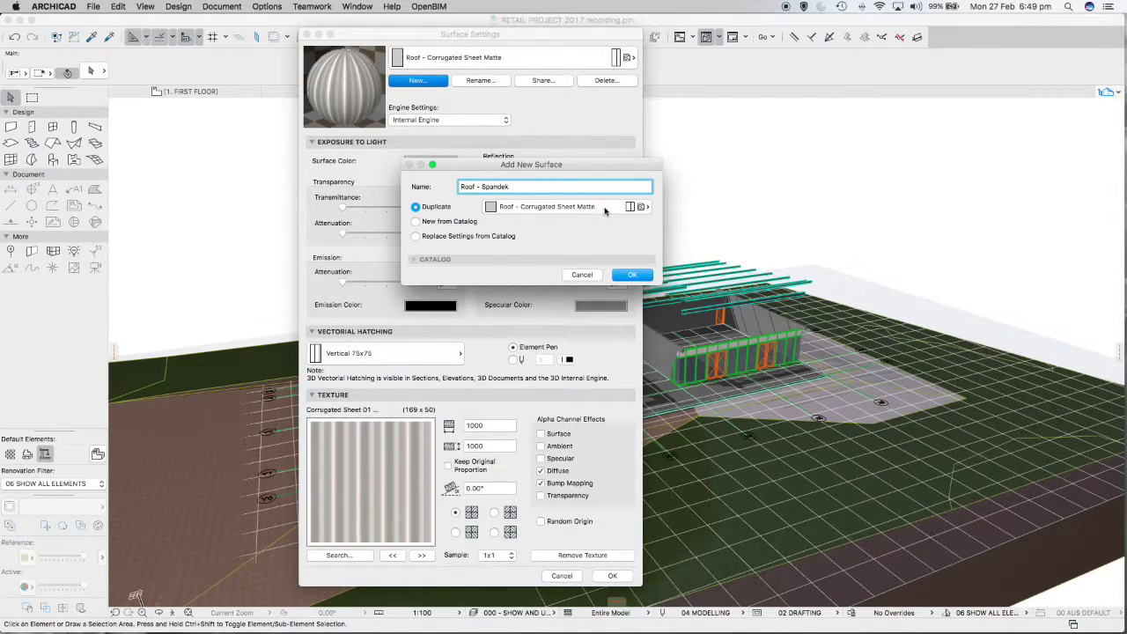
{"action": "left_click", "coordinate": [634, 275]}
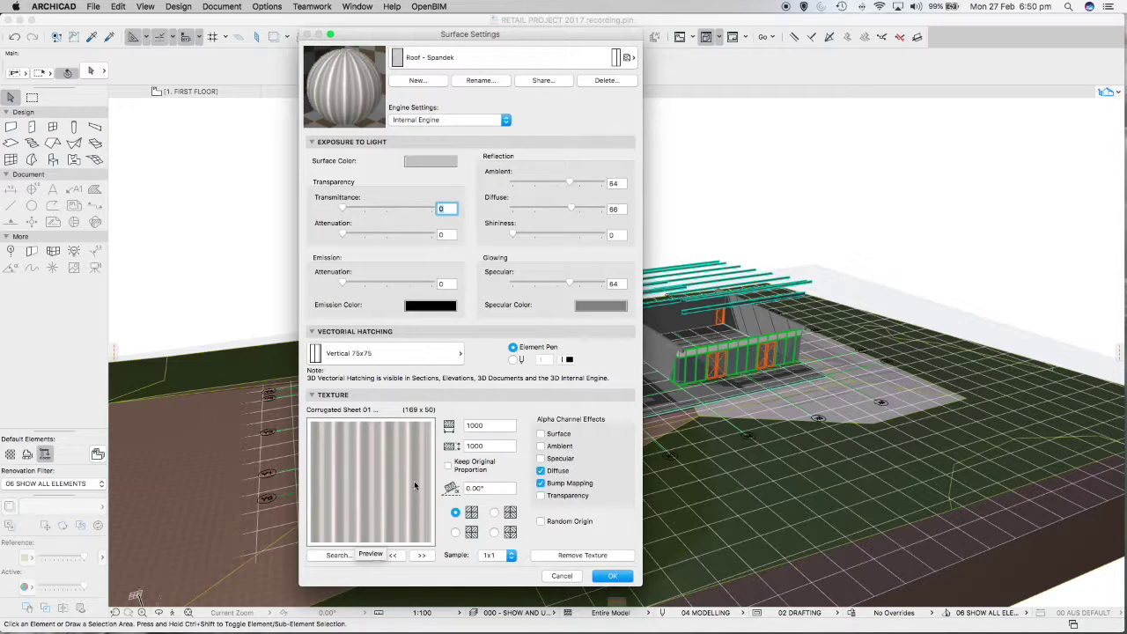
{"action": "left_click", "coordinate": [337, 555]}
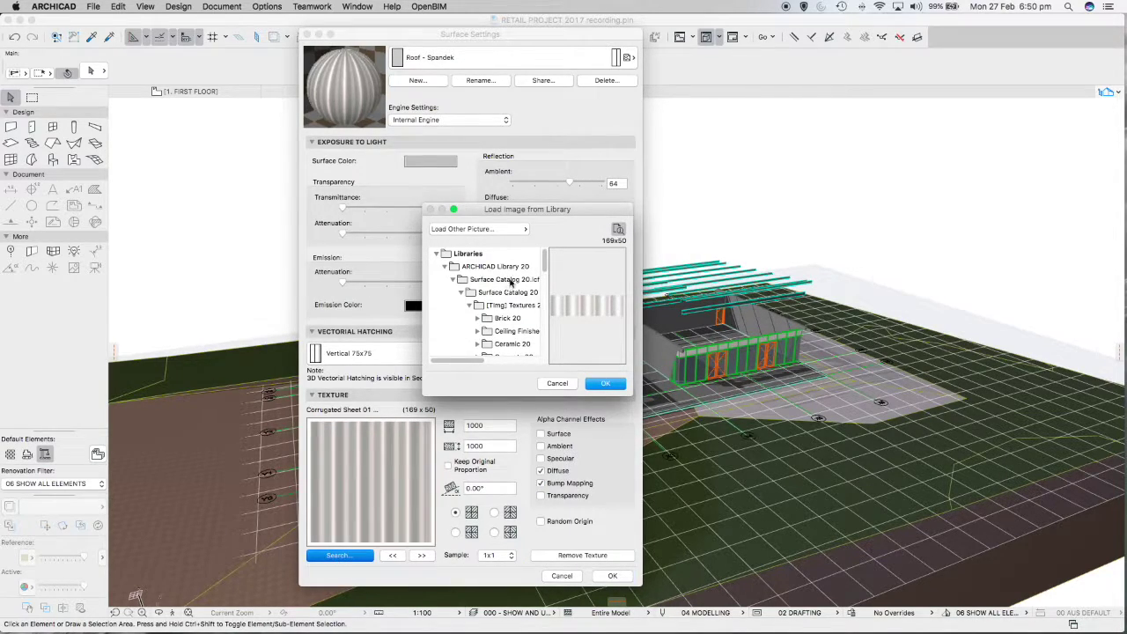
Load a texture image from file, browsing Downloads to the spandek_081914 folder.
{"action": "left_click", "coordinate": [464, 231]}
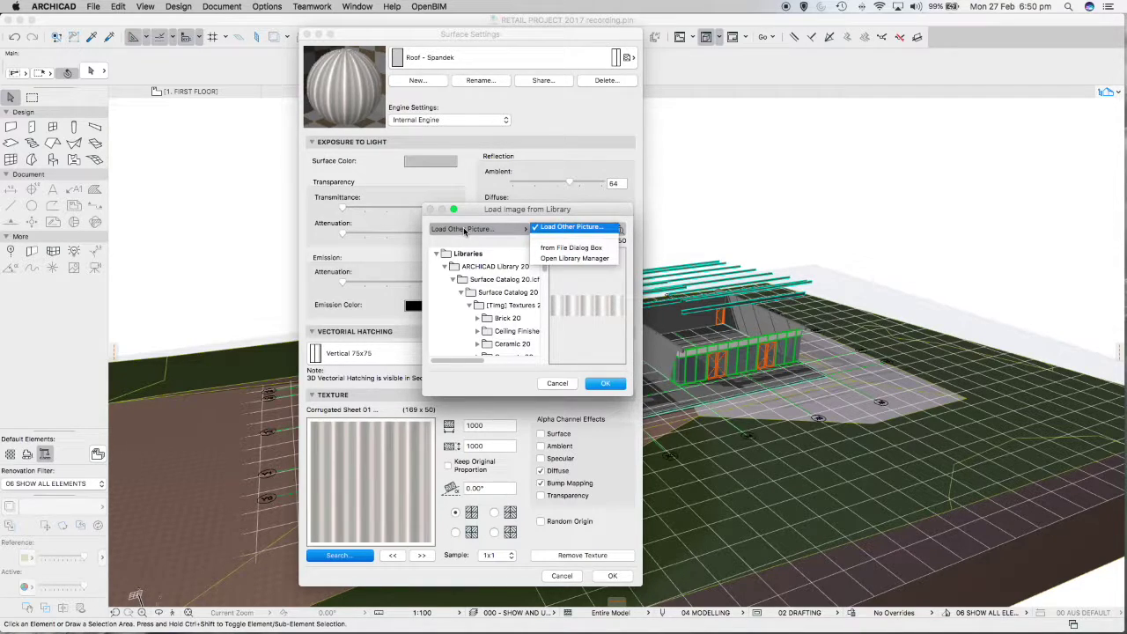
{"action": "left_click", "coordinate": [575, 248]}
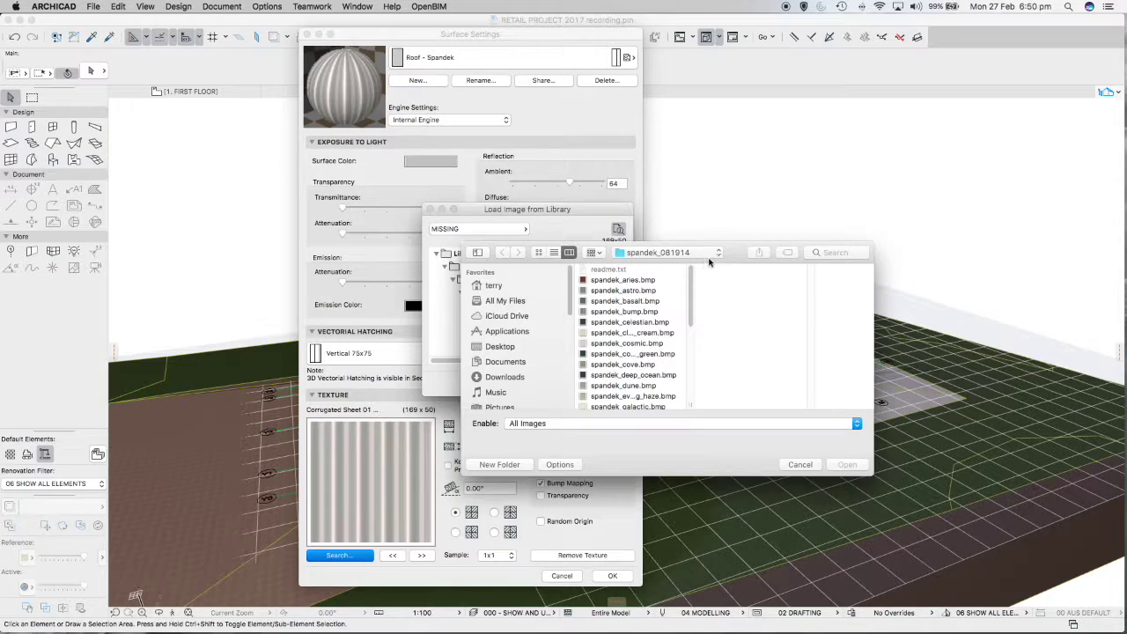
{"action": "left_click_drag", "start_coordinate": [735, 253], "coordinate": [644, 136]}
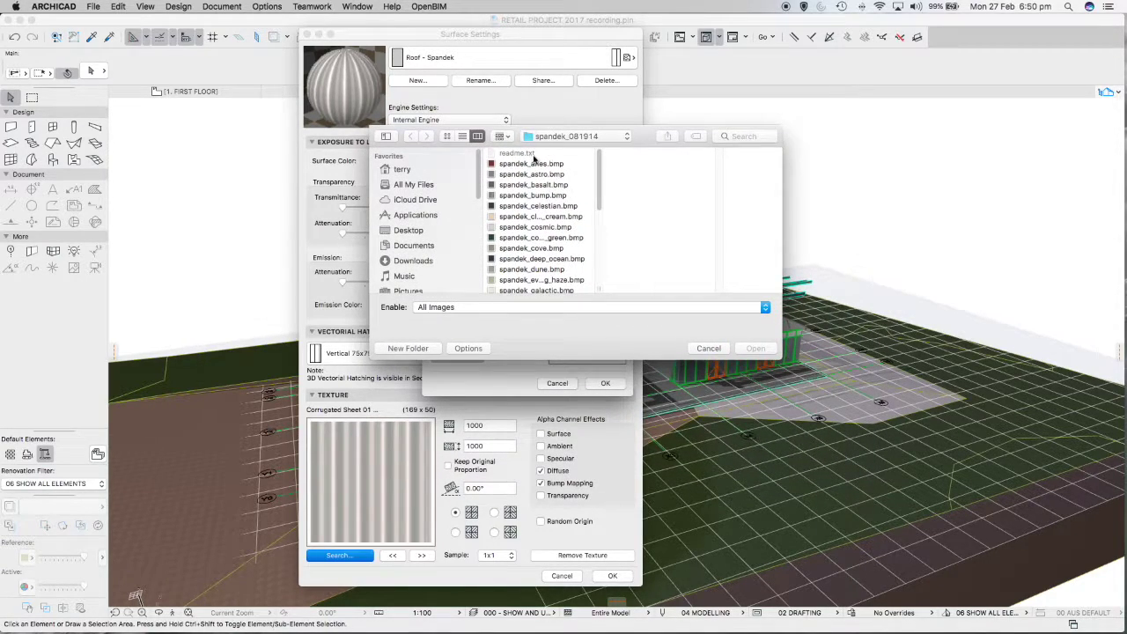
{"action": "left_click", "coordinate": [594, 137]}
{"action": "left_click", "coordinate": [606, 144]}
{"action": "left_click", "coordinate": [409, 262]}
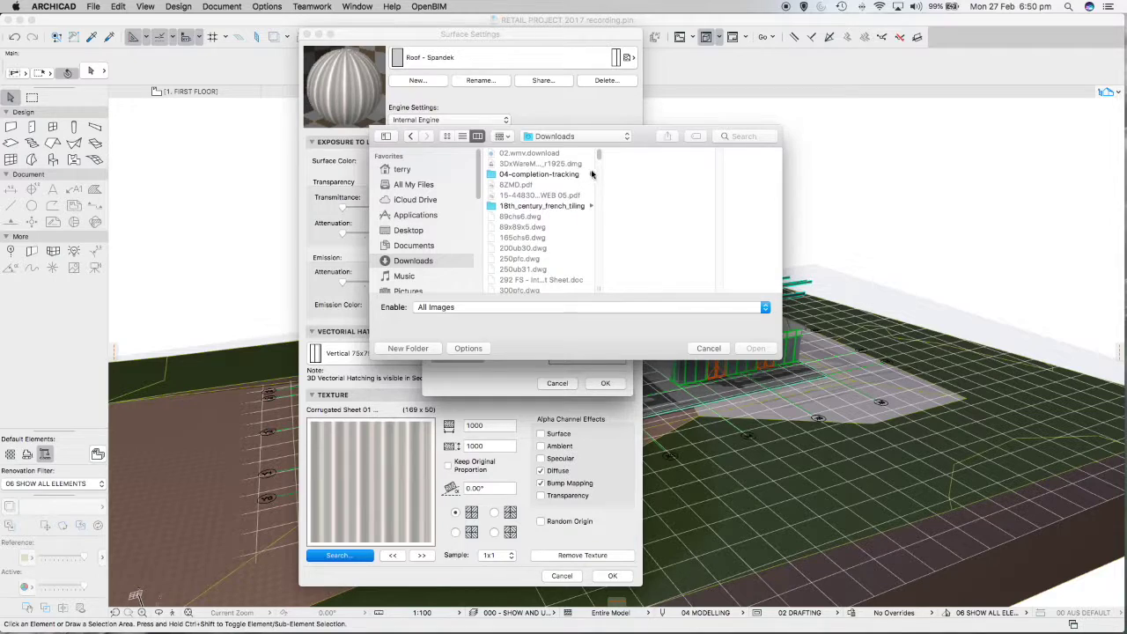
{"action": "left_click_drag", "start_coordinate": [599, 155], "coordinate": [601, 185]}
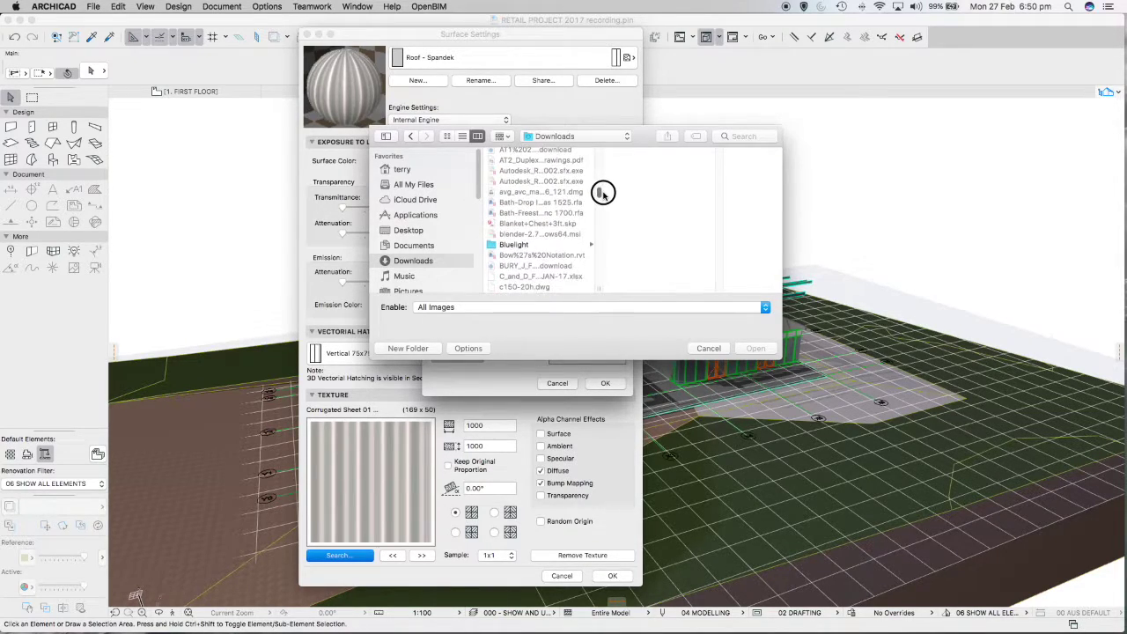
{"action": "scroll", "coordinate": [603, 192], "scroll_direction": "down", "scroll_amount": 15}
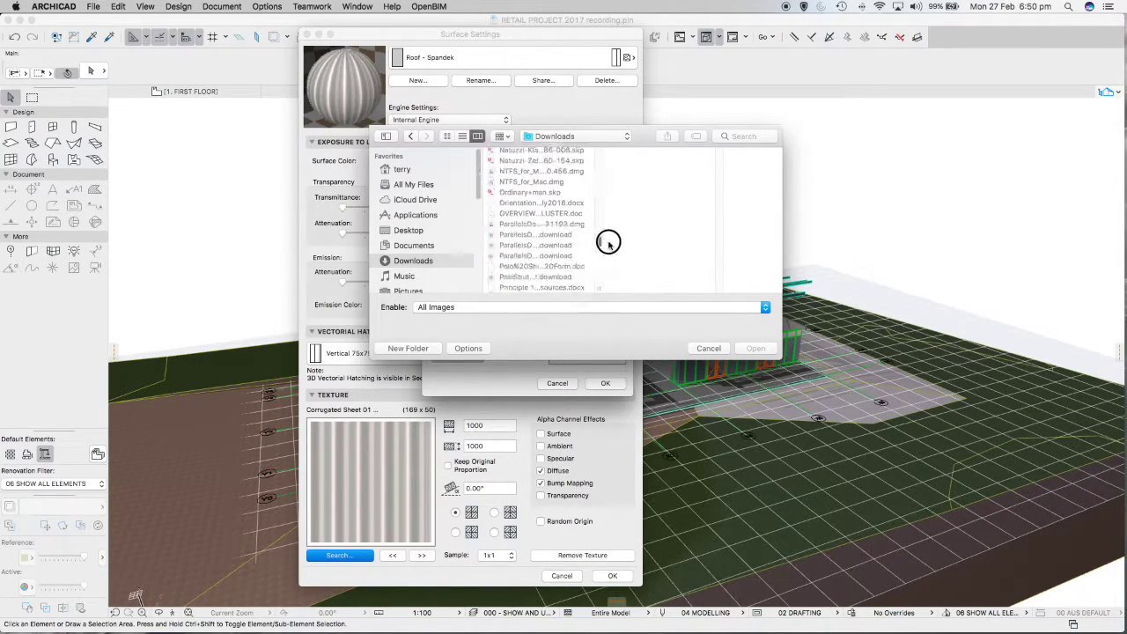
{"action": "scroll", "coordinate": [608, 243], "scroll_direction": "down", "scroll_amount": 15}
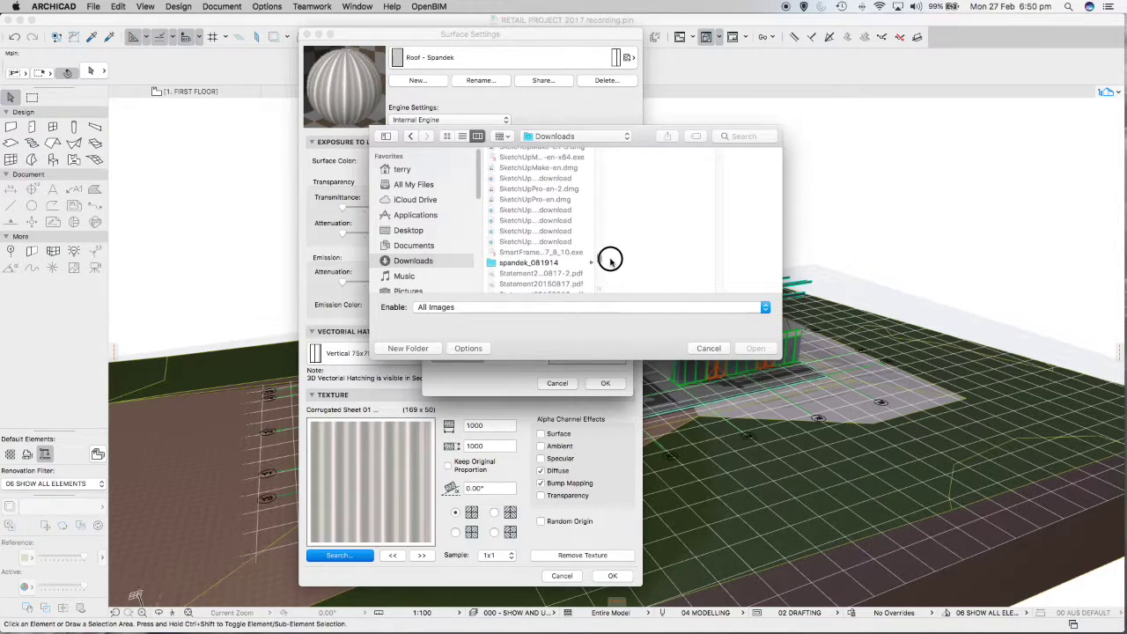
{"action": "left_click", "coordinate": [557, 264]}
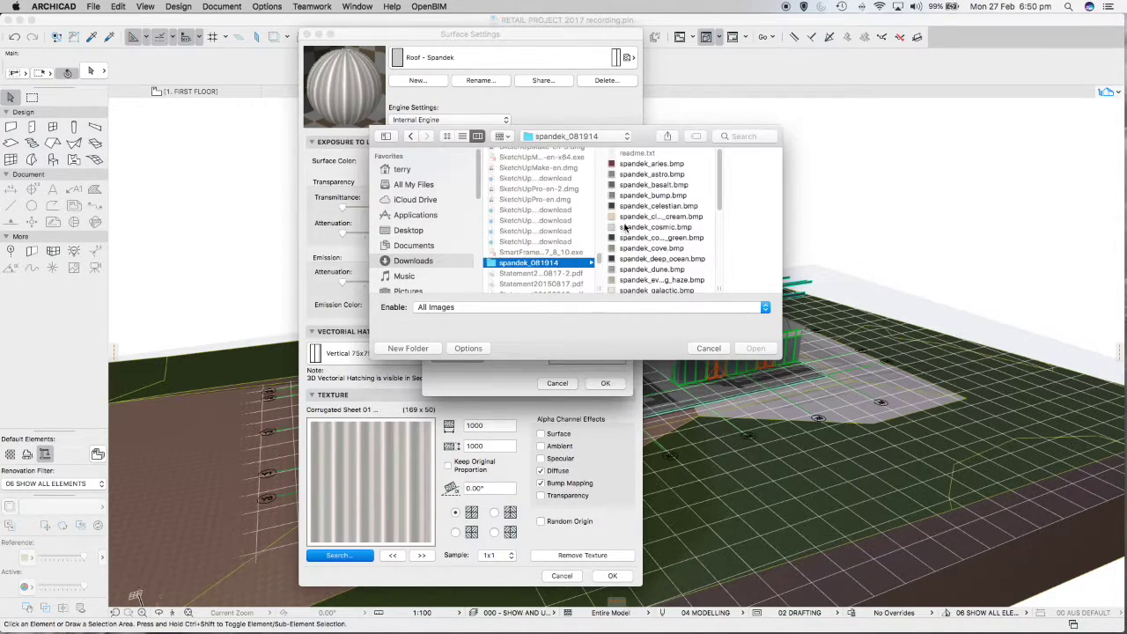
Preview the Spandek colour textures, from cosmic to jasper, and open spandek_deep_ocean.bmp.
{"action": "left_click", "coordinate": [644, 229]}
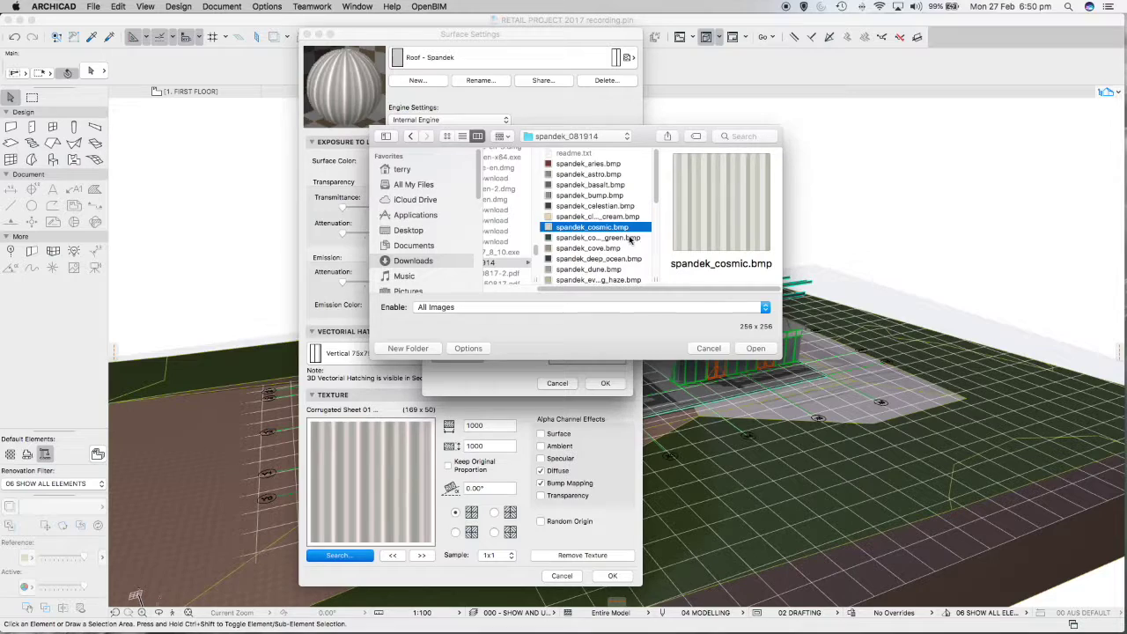
{"action": "left_click", "coordinate": [597, 238]}
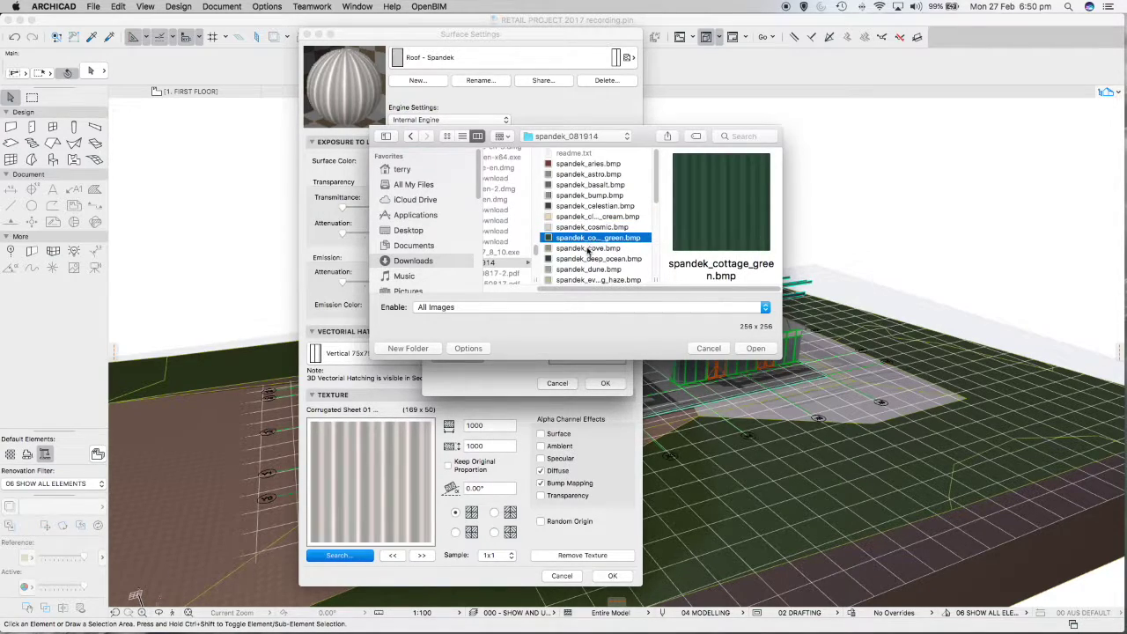
{"action": "left_click", "coordinate": [589, 250]}
{"action": "left_click", "coordinate": [590, 259]}
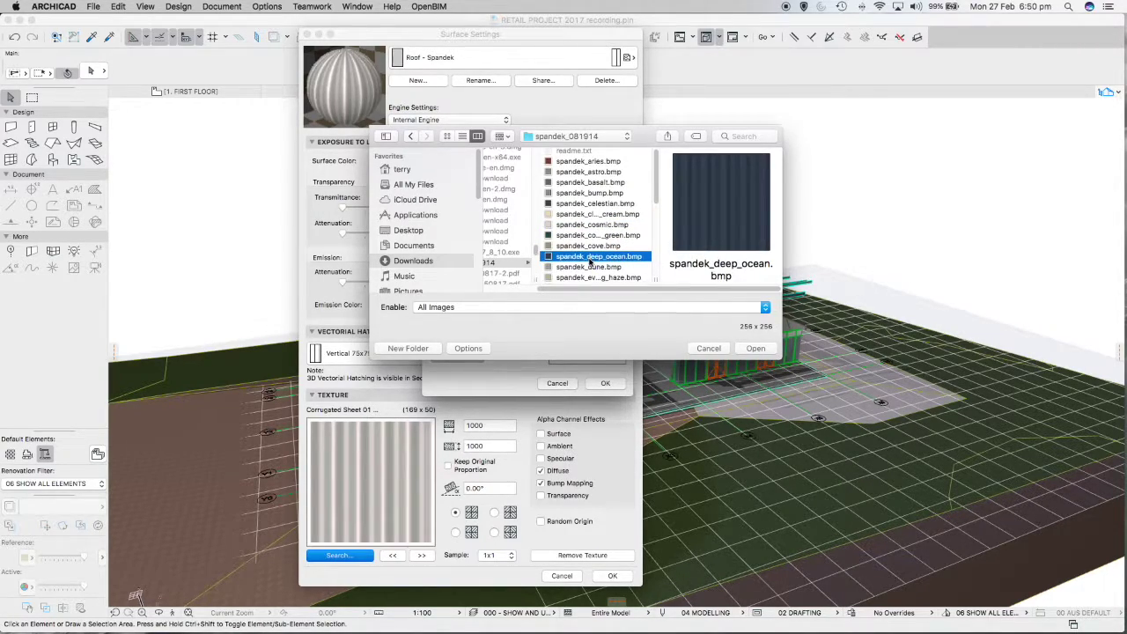
{"action": "scroll", "coordinate": [590, 261], "scroll_direction": "down", "scroll_amount": 2}
{"action": "left_click", "coordinate": [590, 247]}
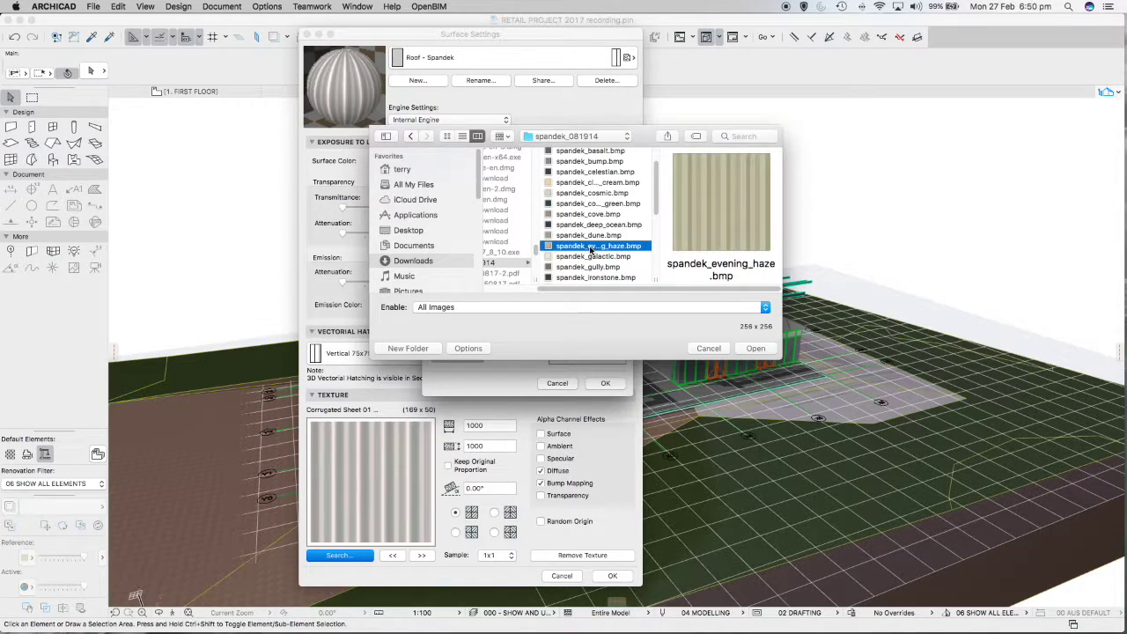
{"action": "scroll", "coordinate": [590, 251], "scroll_direction": "down", "scroll_amount": 1}
{"action": "left_click", "coordinate": [591, 242]}
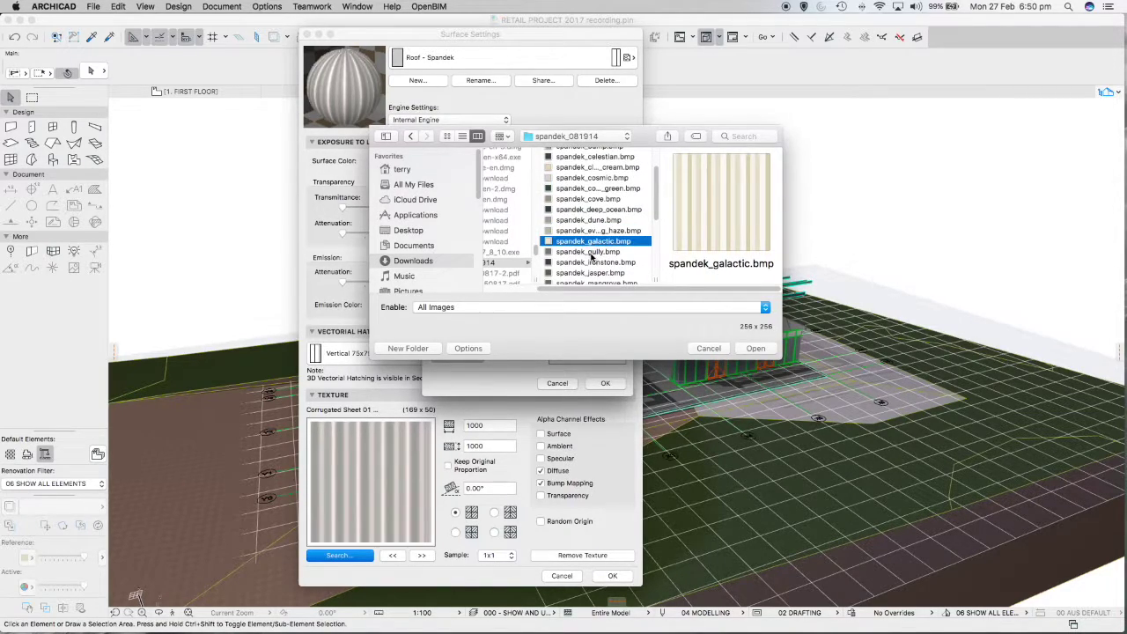
{"action": "left_click", "coordinate": [592, 252]}
{"action": "left_click", "coordinate": [591, 262]}
{"action": "scroll", "coordinate": [591, 263], "scroll_direction": "down", "scroll_amount": 1}
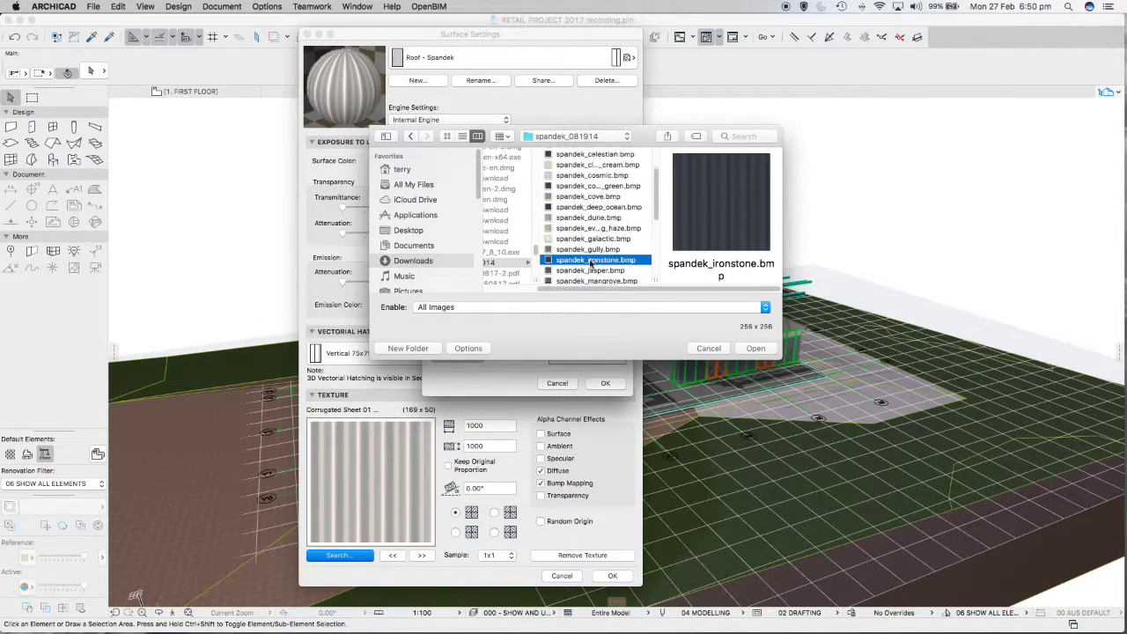
{"action": "left_click", "coordinate": [591, 254]}
{"action": "scroll", "coordinate": [590, 251], "scroll_direction": "up", "scroll_amount": 5}
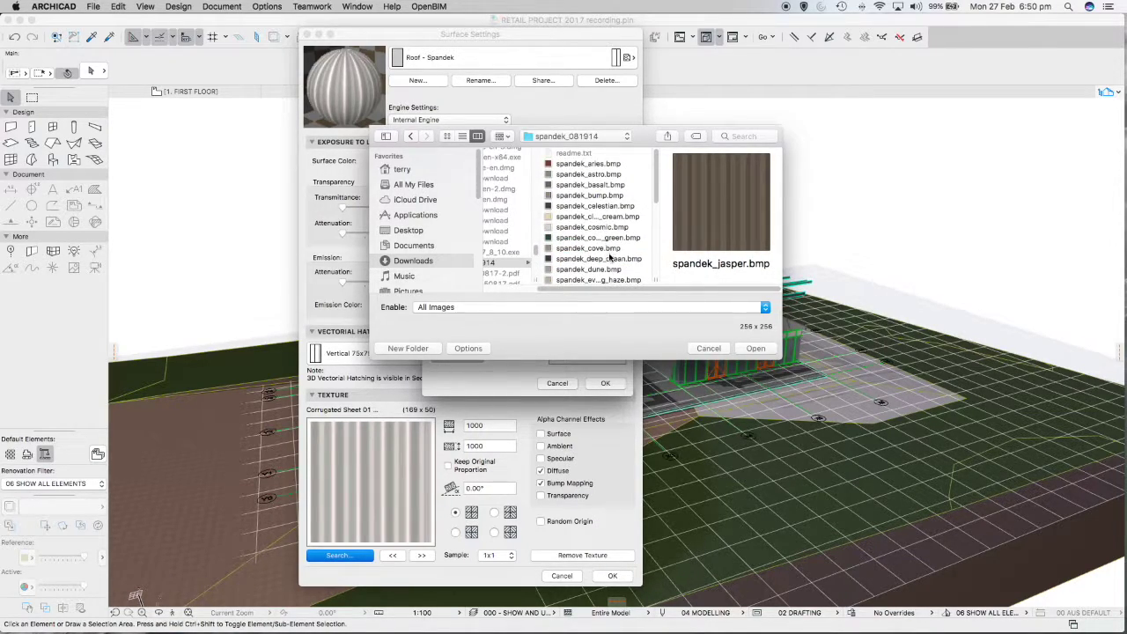
{"action": "left_click", "coordinate": [610, 258]}
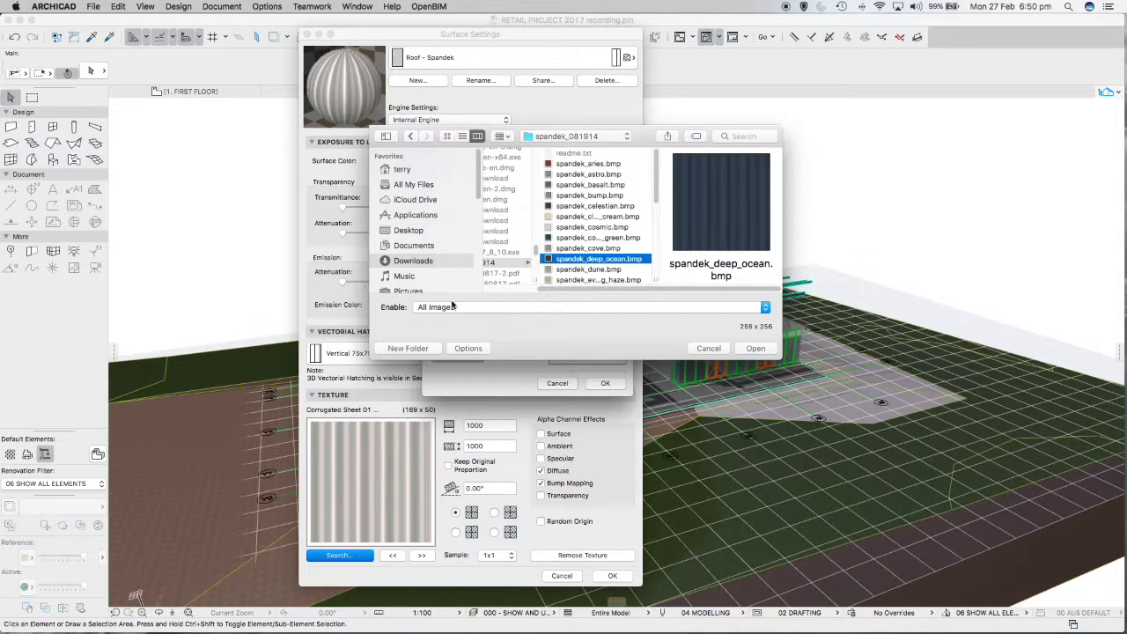
{"action": "left_click", "coordinate": [756, 348]}
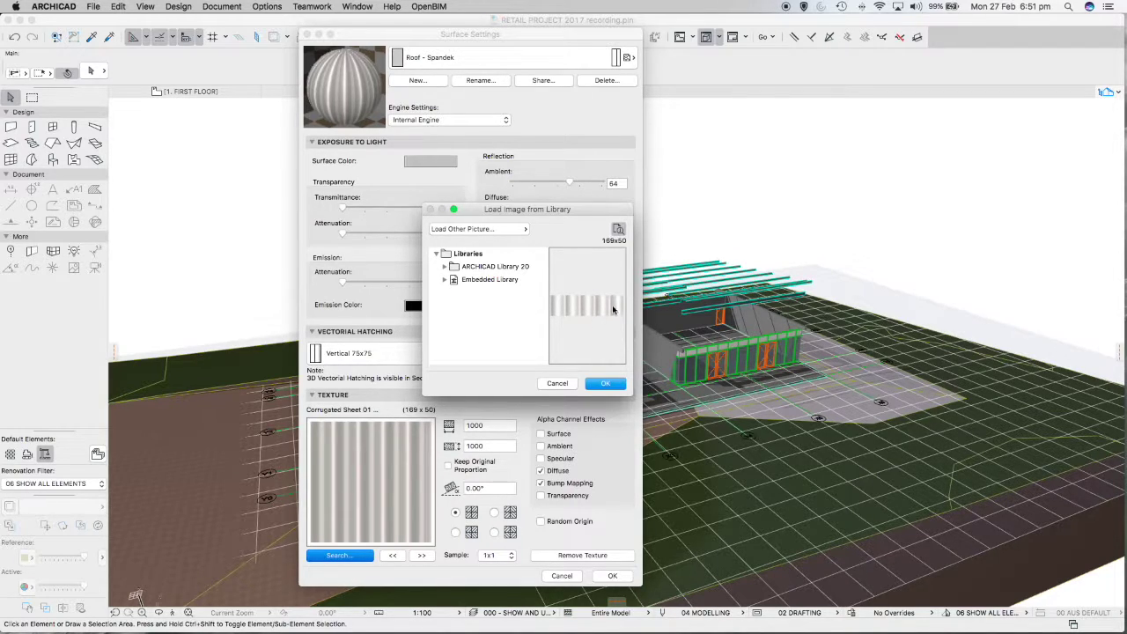
Assign spandek_deep_ocean.bmp from the Embedded Library to the Roof - Spandek surface.
{"action": "left_click", "coordinate": [446, 280]}
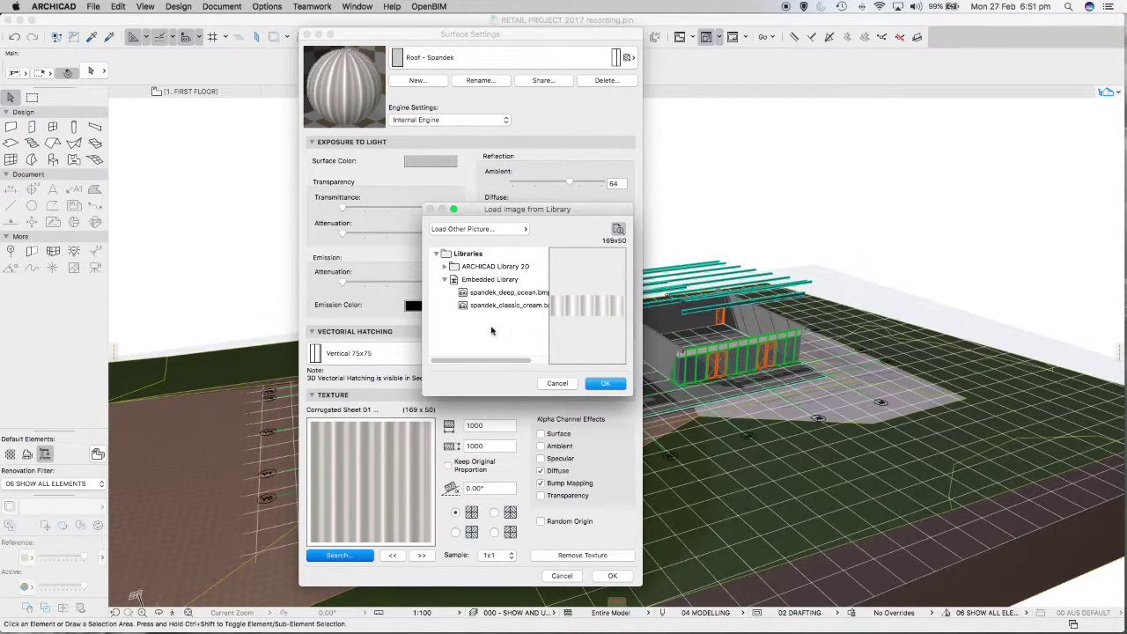
{"action": "left_click", "coordinate": [504, 293]}
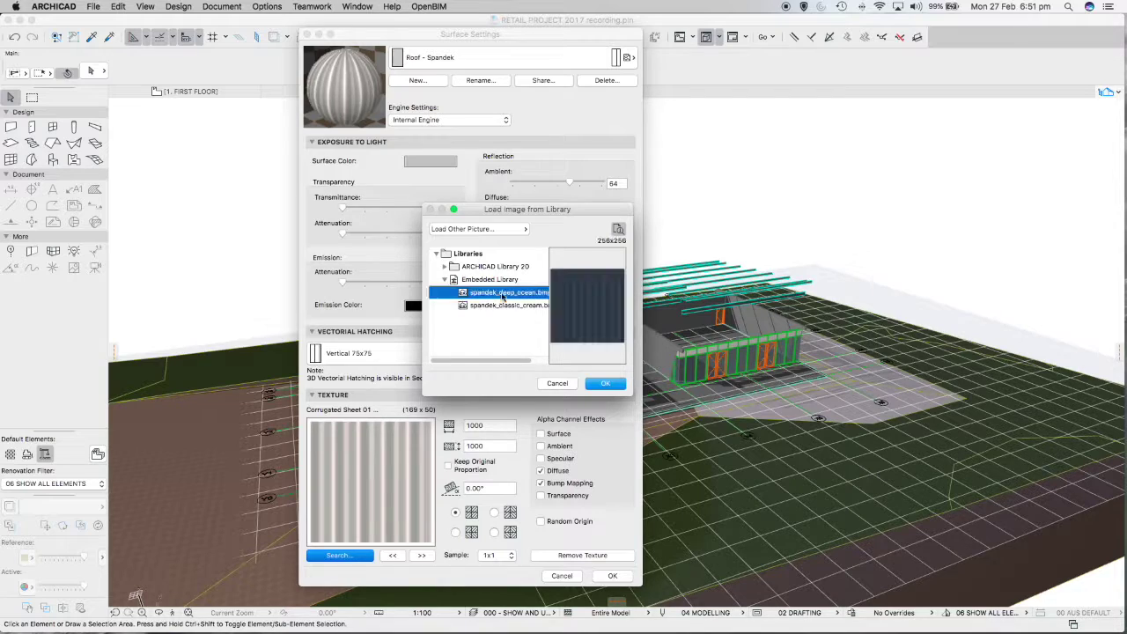
{"action": "left_click", "coordinate": [604, 383]}
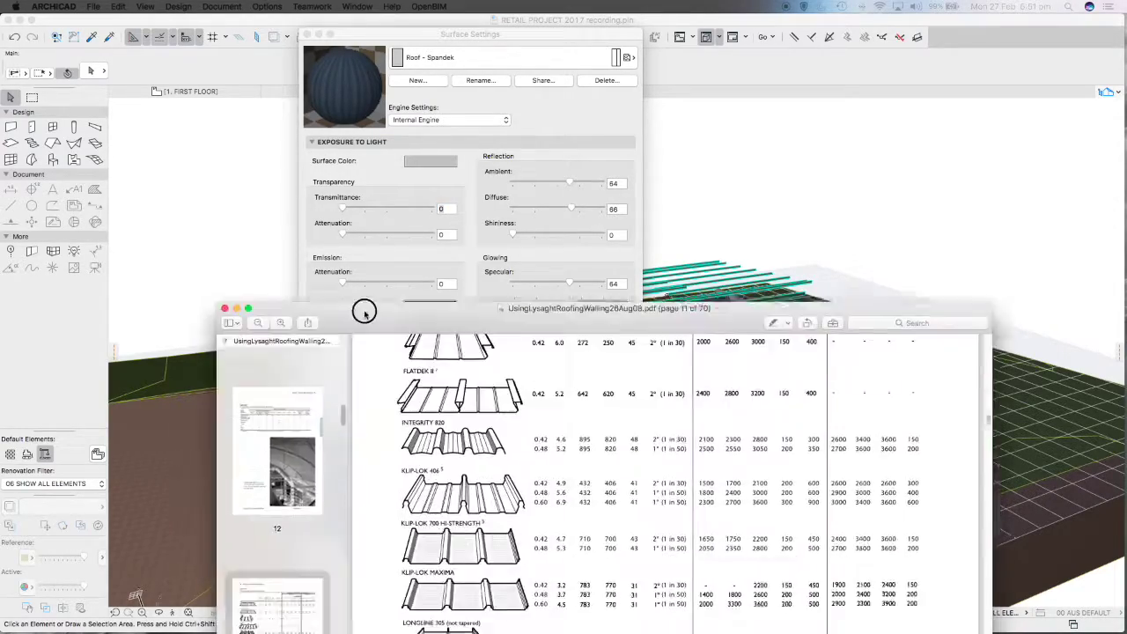
{"action": "left_click_drag", "start_coordinate": [364, 310], "coordinate": [355, 39]}
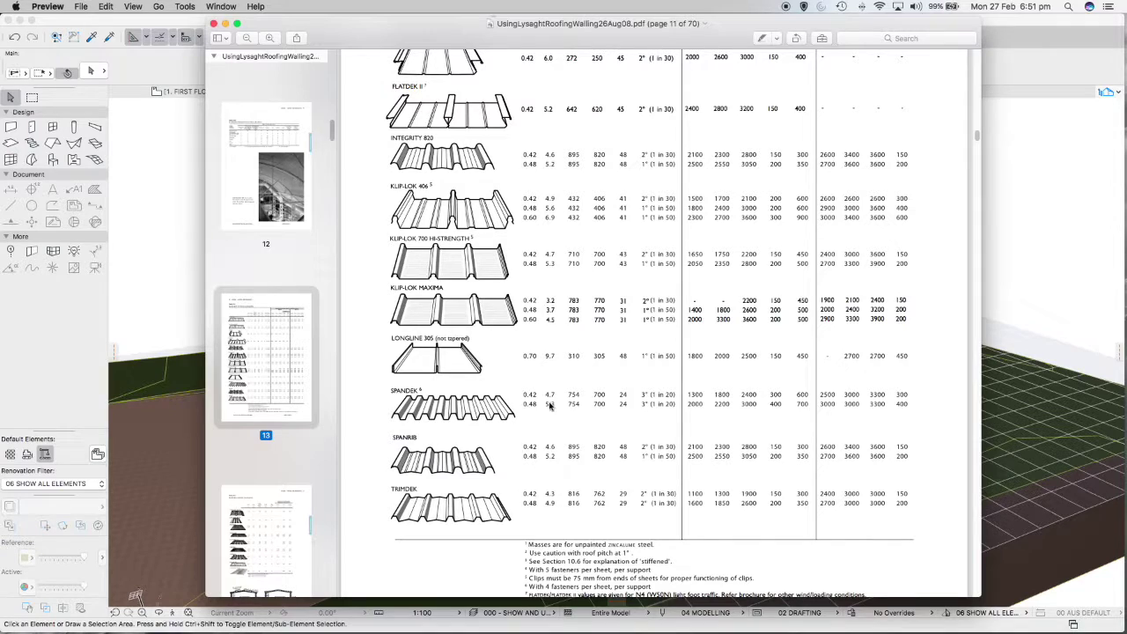
Scroll the Lysaght roofing and walling table to the SPANDEK row.
{"action": "scroll", "coordinate": [602, 361], "scroll_direction": "up", "scroll_amount": 5}
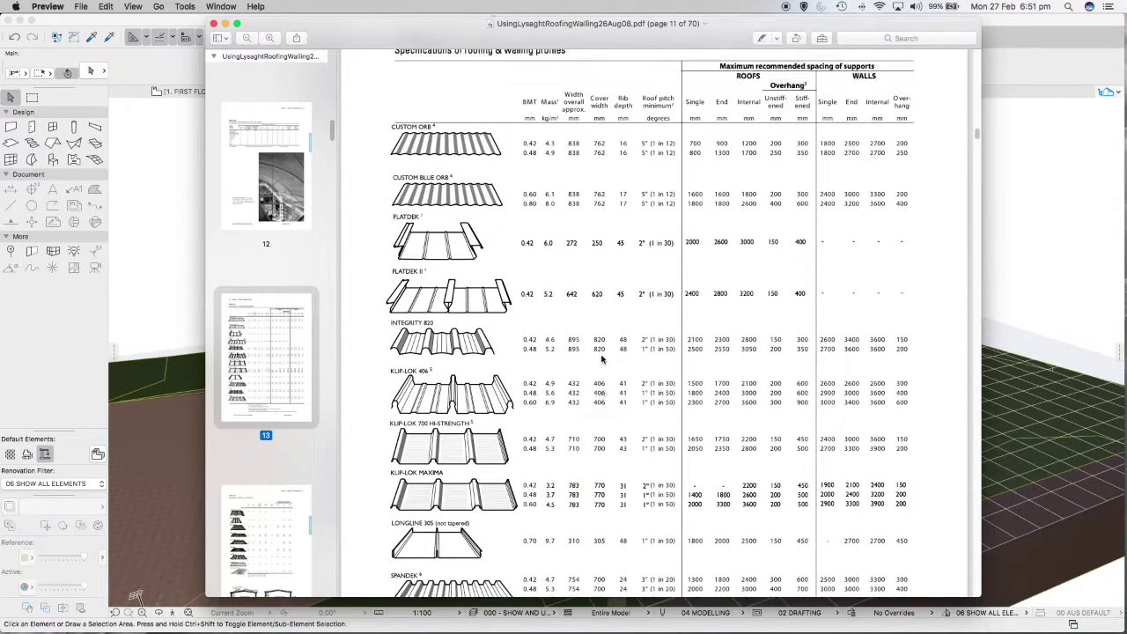
{"action": "scroll", "coordinate": [622, 288], "scroll_direction": "down", "scroll_amount": 3}
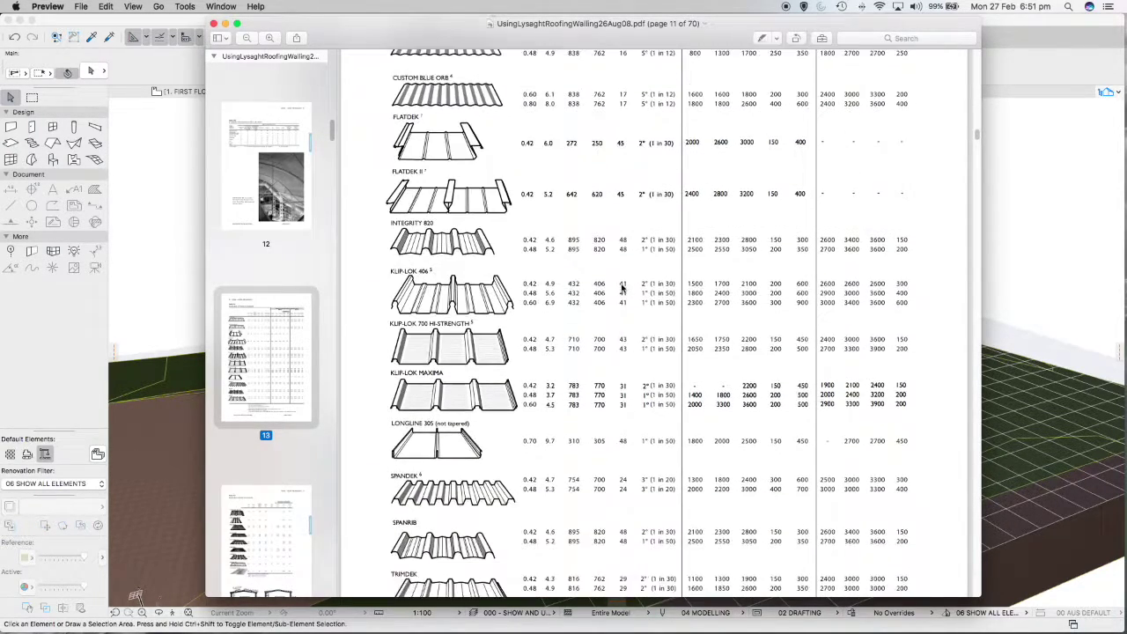
{"action": "scroll", "coordinate": [621, 288], "scroll_direction": "down", "scroll_amount": 1}
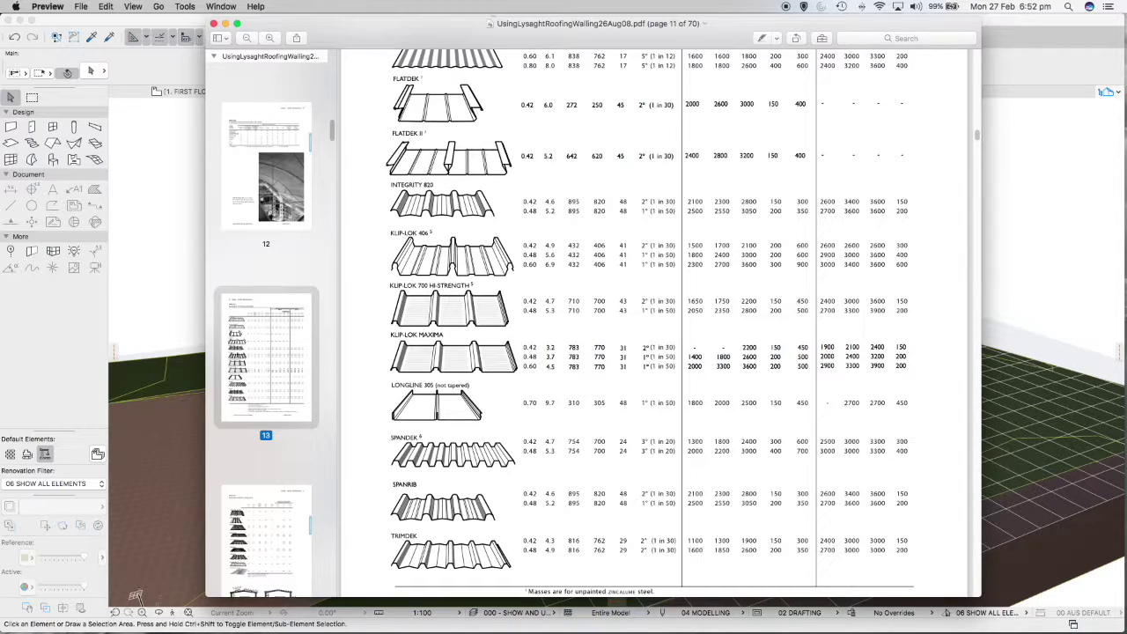
Divide Spandek's 700 mm cover width by 8 in Calculator, getting 87.5.
{"action": "left_click_drag", "start_coordinate": [432, 274], "coordinate": [437, 227]}
{"action": "left_click", "coordinate": [601, 278]}
{"action": "left_click", "coordinate": [606, 358]}
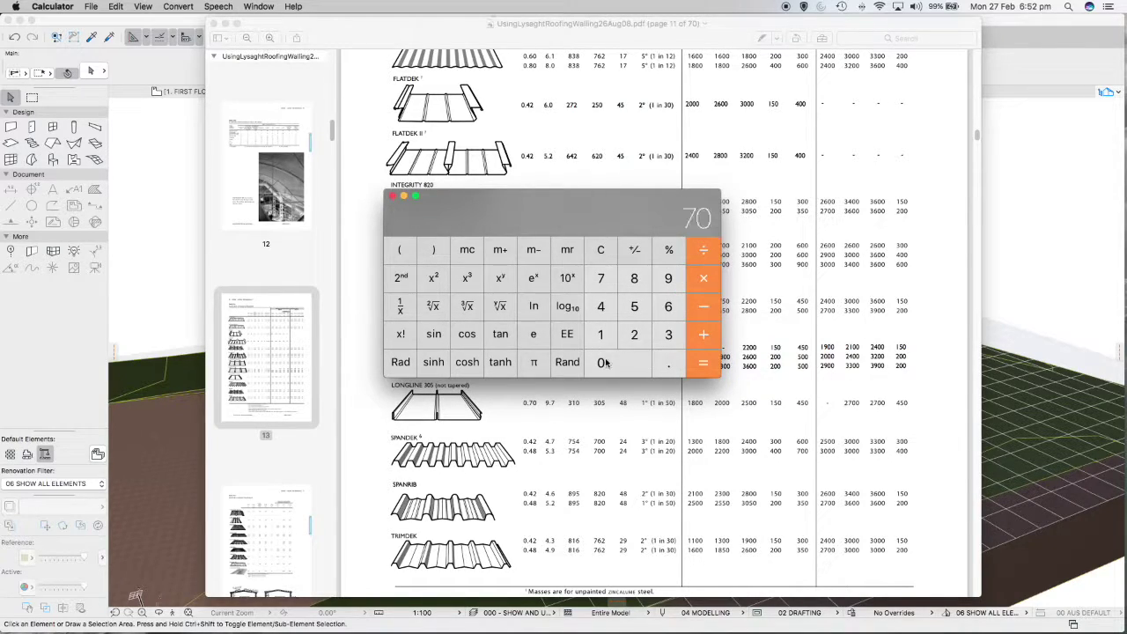
{"action": "left_click", "coordinate": [606, 360]}
{"action": "left_click", "coordinate": [710, 254]}
{"action": "left_click", "coordinate": [641, 280]}
{"action": "left_click", "coordinate": [711, 359]}
{"action": "left_click_drag", "start_coordinate": [506, 214], "coordinate": [558, 382]}
{"action": "key", "text": "super+m"}
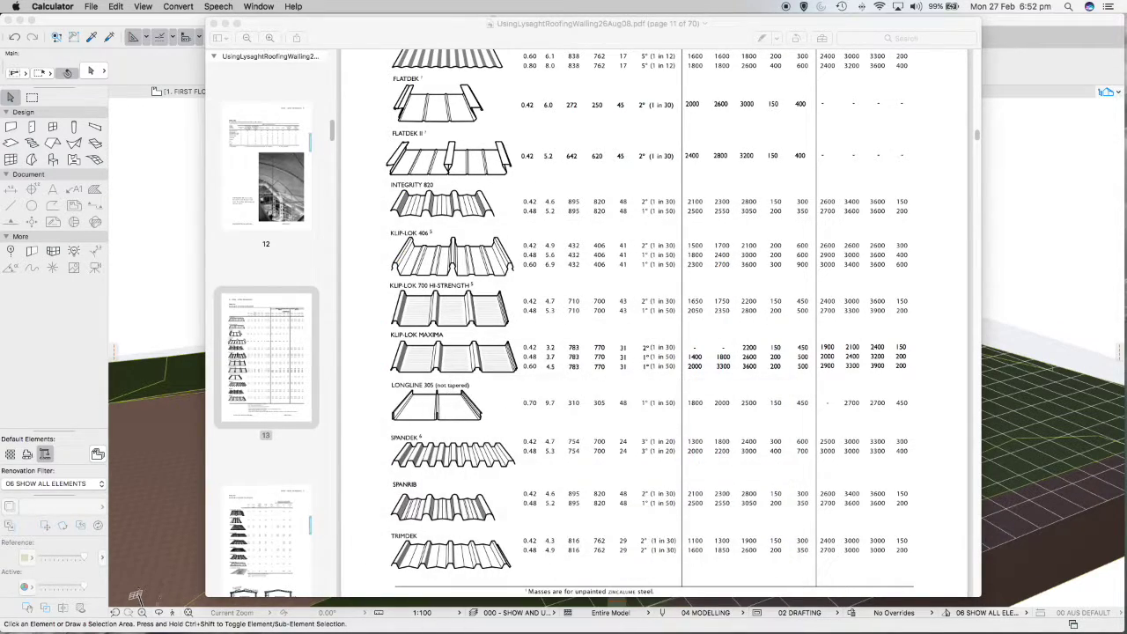
Hide the roofing PDF to return to the Roof - Spandek surface settings beside Calculator's 87.5.
{"action": "left_click_drag", "start_coordinate": [349, 35], "coordinate": [340, 322]}
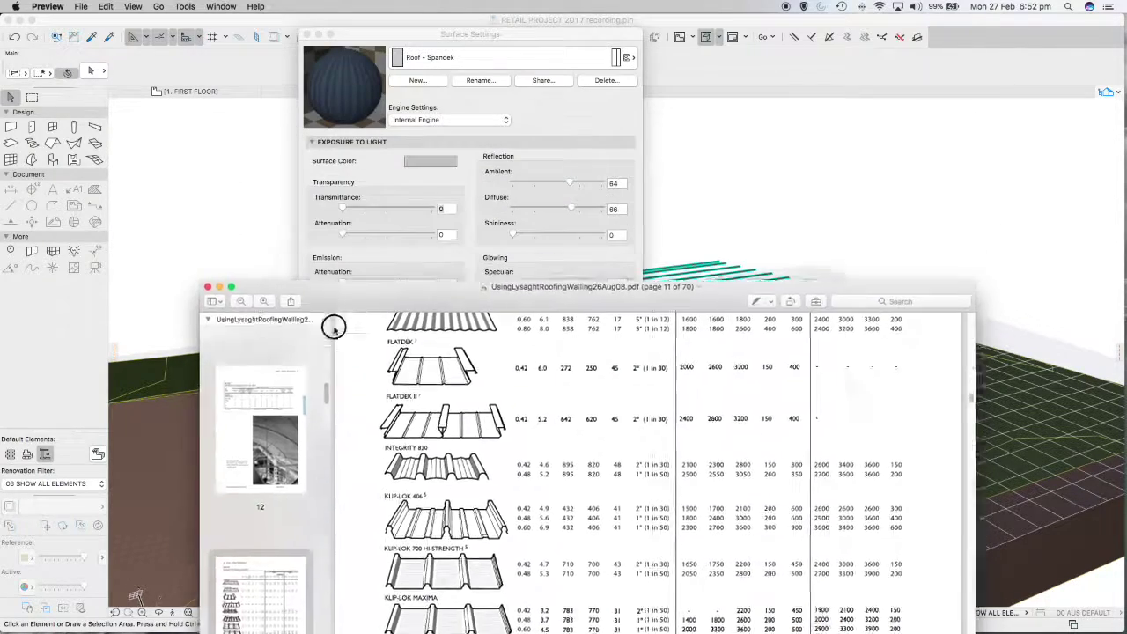
{"action": "key", "text": "super+m"}
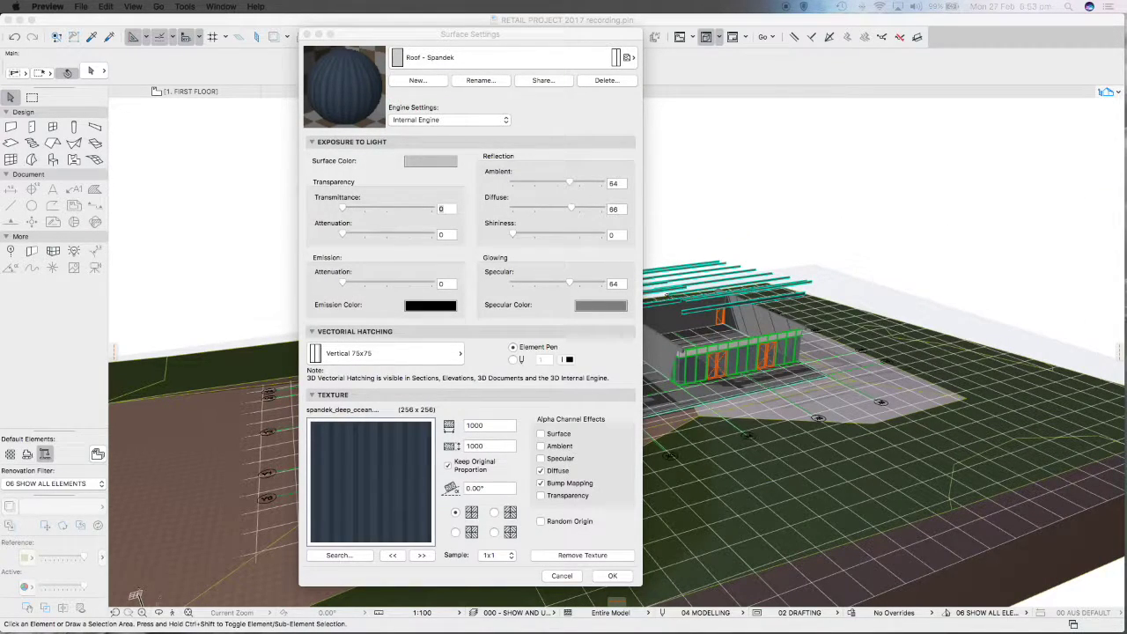
{"action": "left_click_drag", "start_coordinate": [511, 211], "coordinate": [520, 201]}
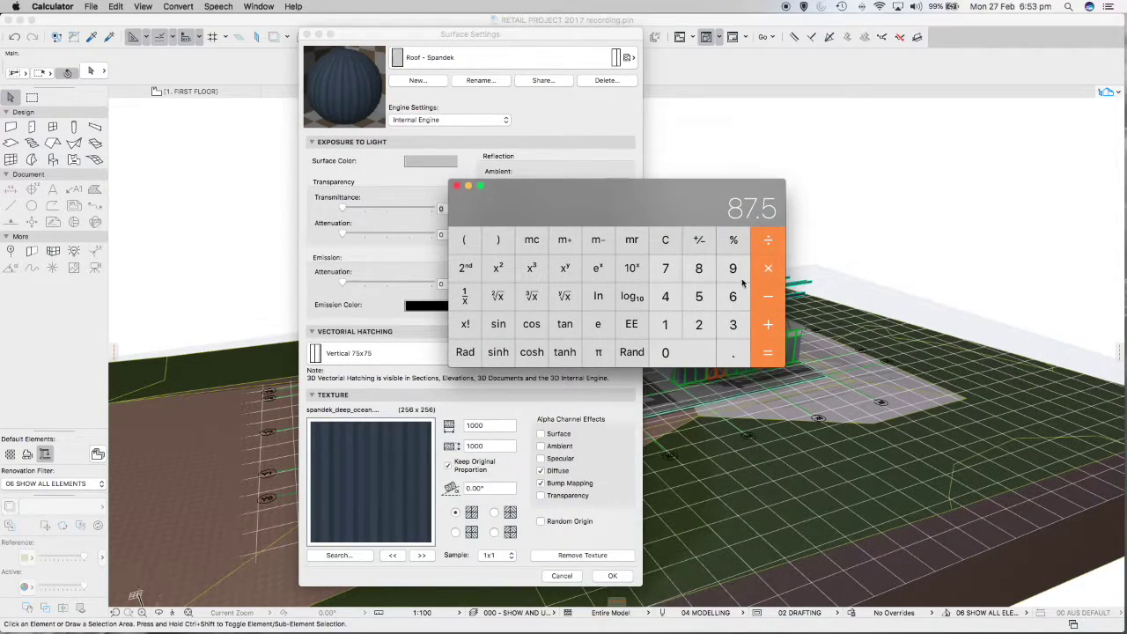
Calculate 87.5 × 5 in Calculator, then hide the calculator.
{"action": "left_click", "coordinate": [769, 269]}
{"action": "left_click", "coordinate": [699, 297]}
{"action": "left_click", "coordinate": [772, 354]}
{"action": "left_click_drag", "start_coordinate": [556, 198], "coordinate": [546, 414]}
{"action": "key", "text": "super+m"}
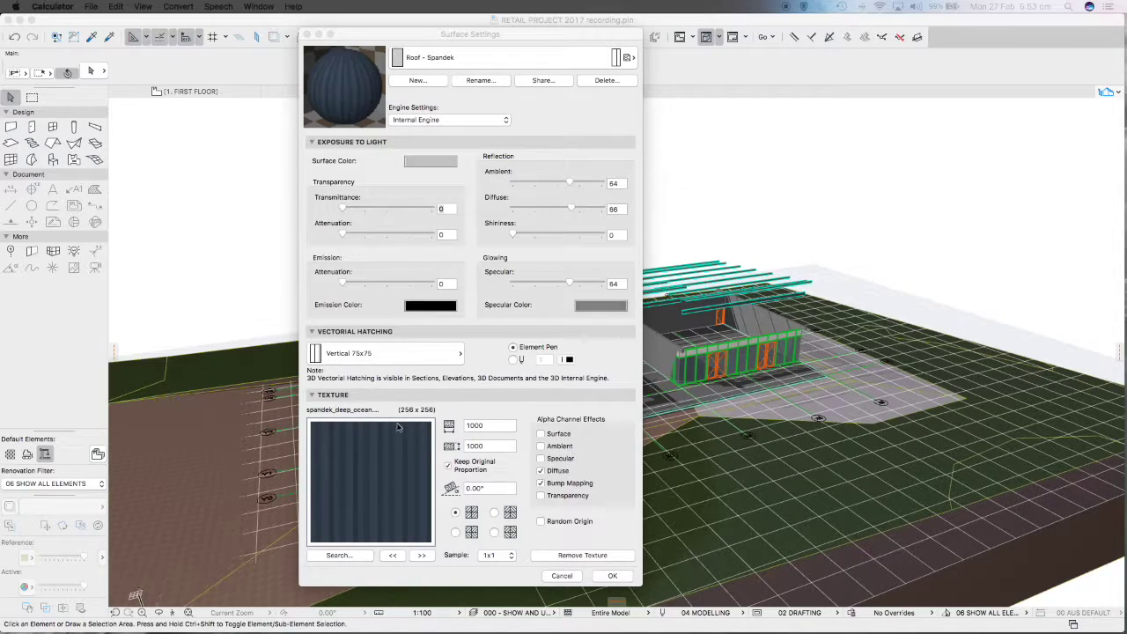
Set the Spandek texture width to 450 so the height follows, and confirm the surface settings.
{"action": "left_click", "coordinate": [476, 426]}
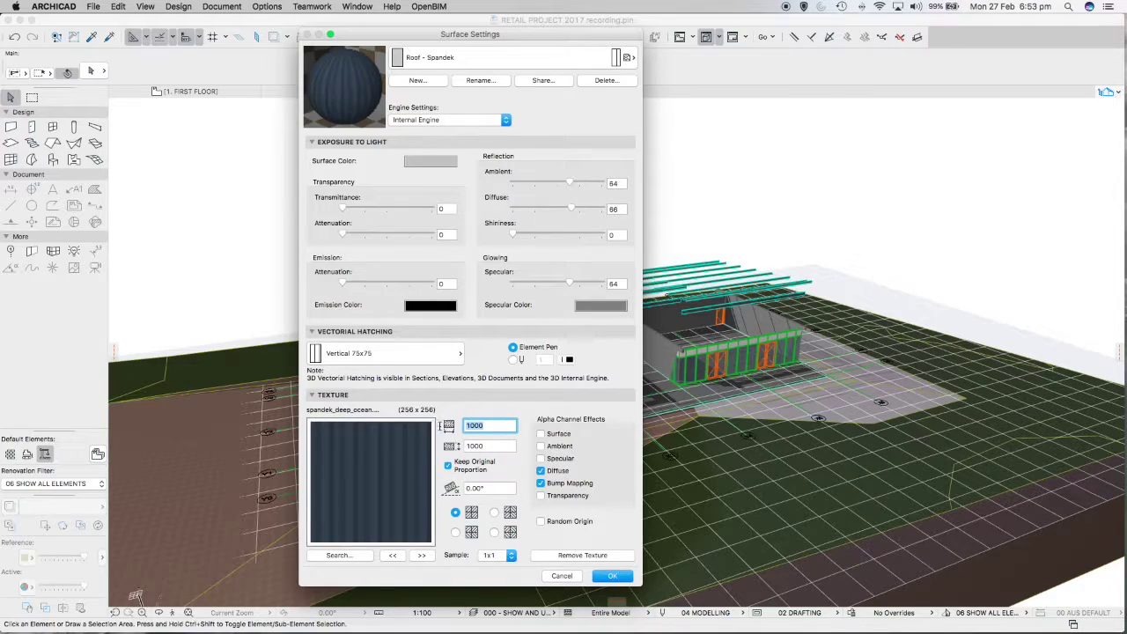
{"action": "type", "text": "450"}
{"action": "left_click", "coordinate": [488, 446]}
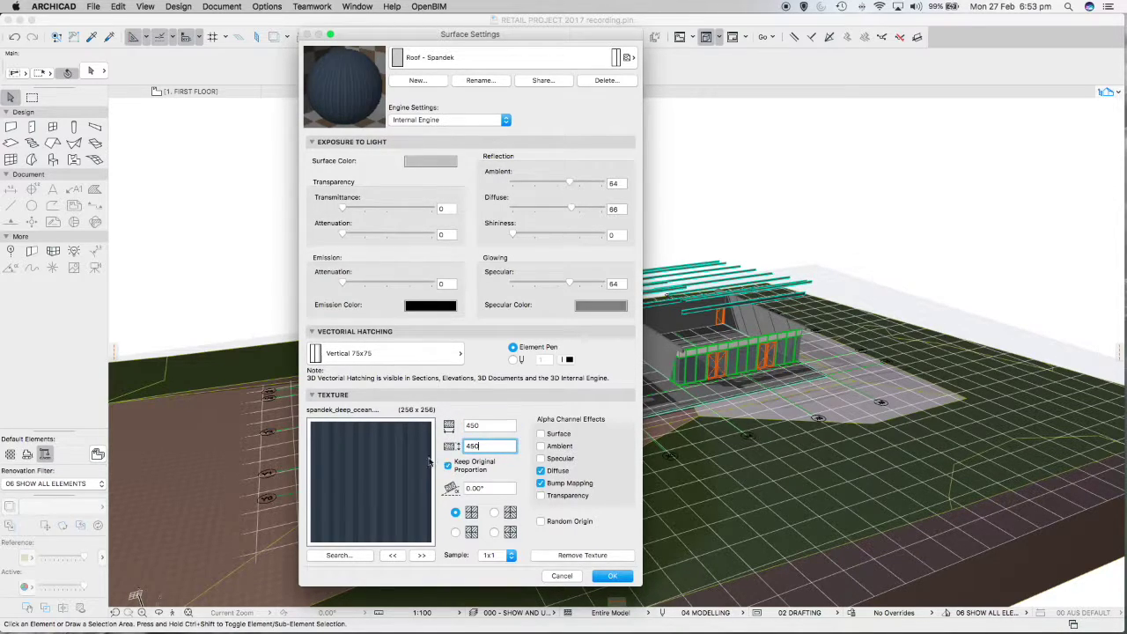
{"action": "left_click", "coordinate": [614, 577]}
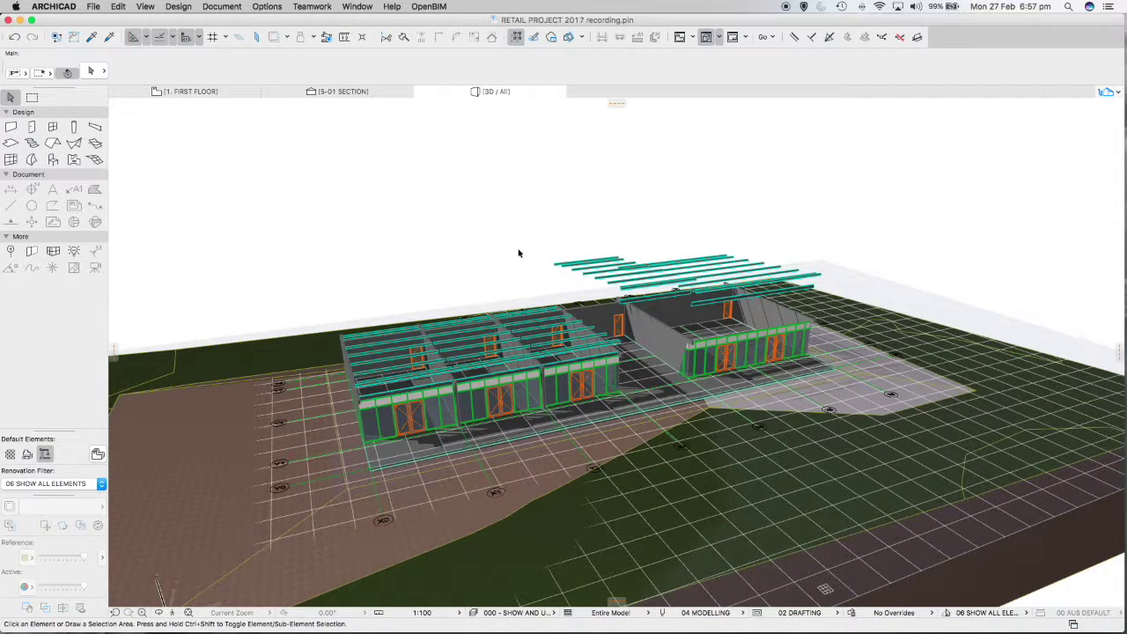
Duplicate the Steel Deck building material as a new material named Roofing Spandek.
{"action": "left_click", "coordinate": [267, 6]}
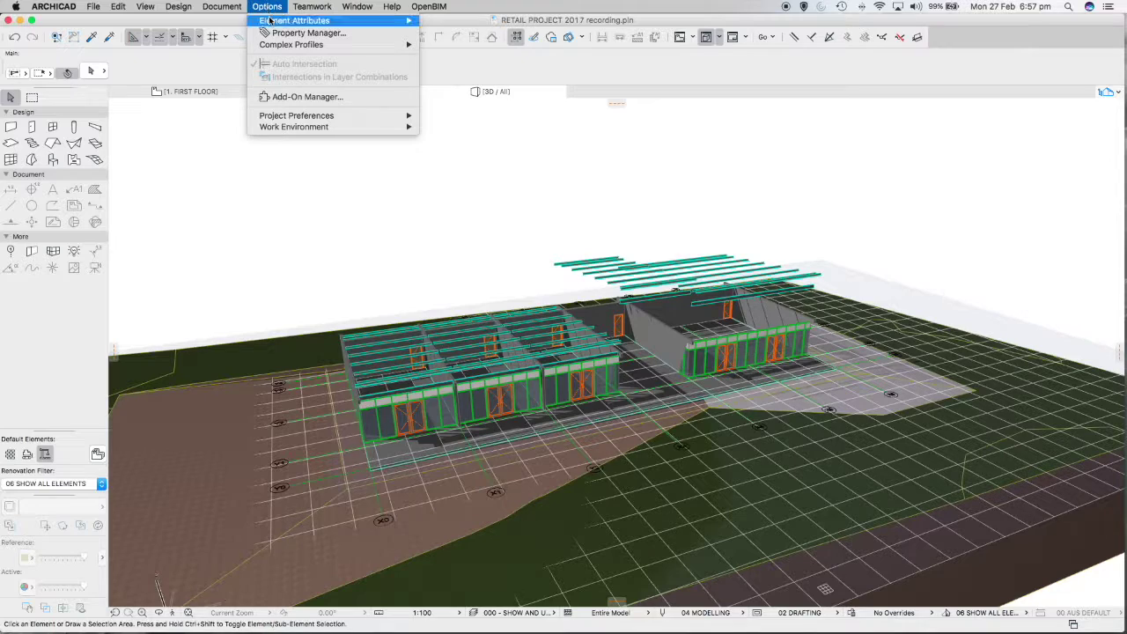
{"action": "mouse_move", "coordinate": [273, 21]}
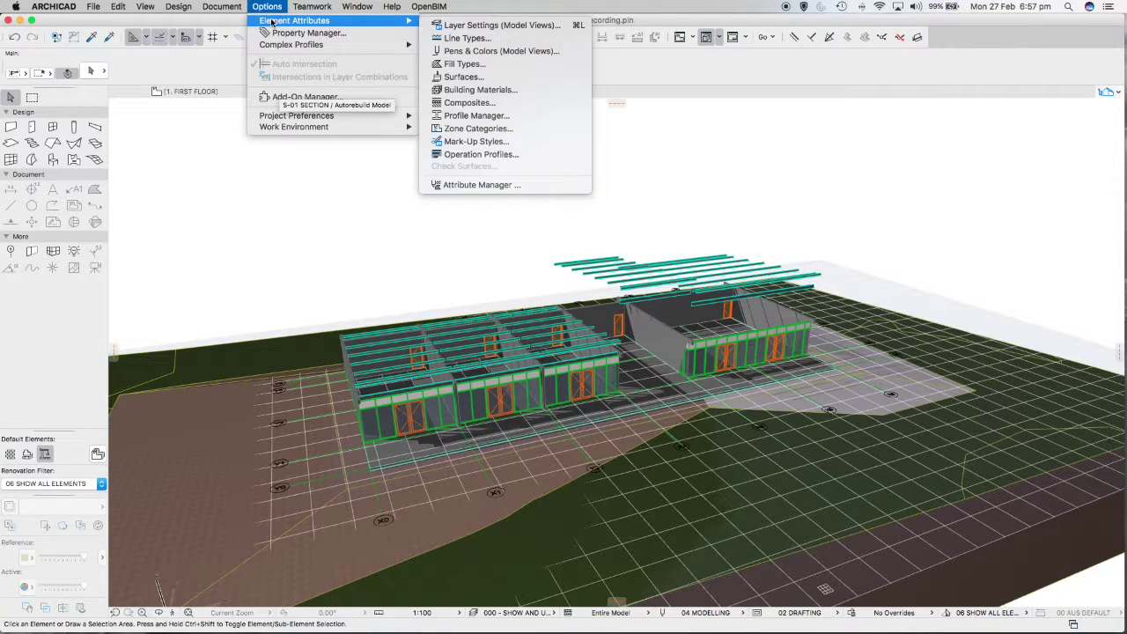
{"action": "left_click", "coordinate": [503, 91]}
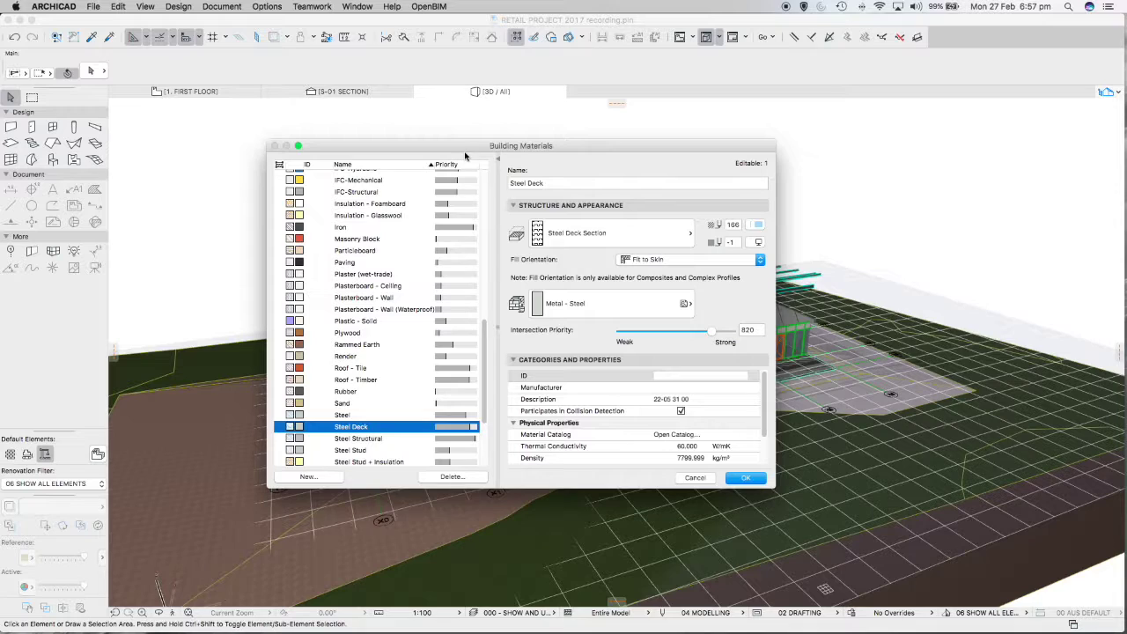
{"action": "left_click_drag", "start_coordinate": [484, 395], "coordinate": [480, 426]}
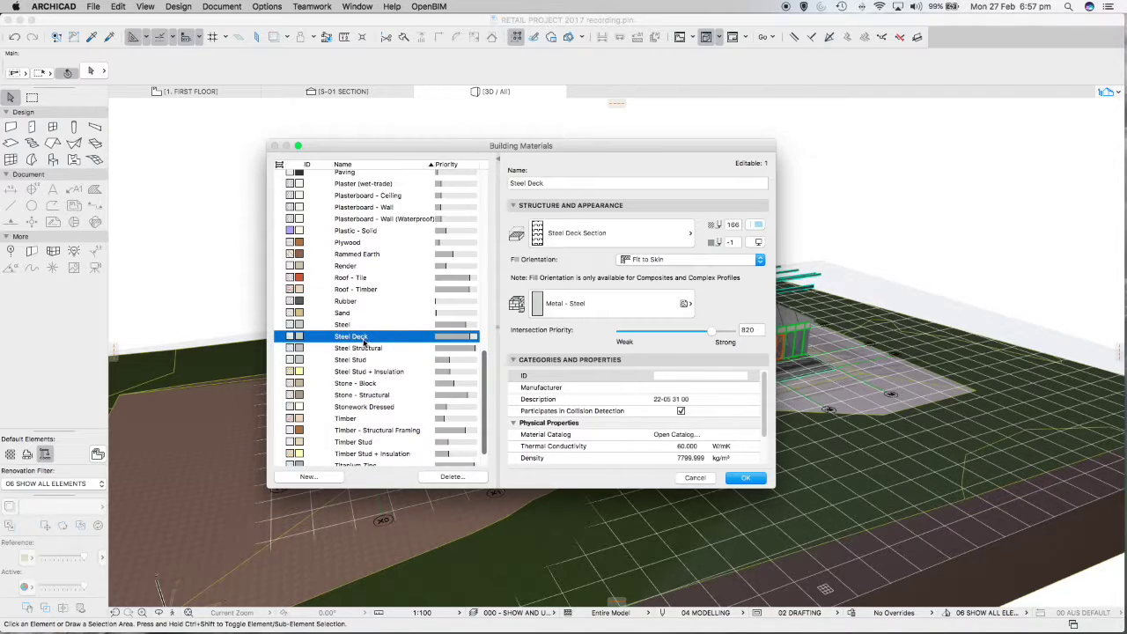
{"action": "left_click", "coordinate": [309, 476]}
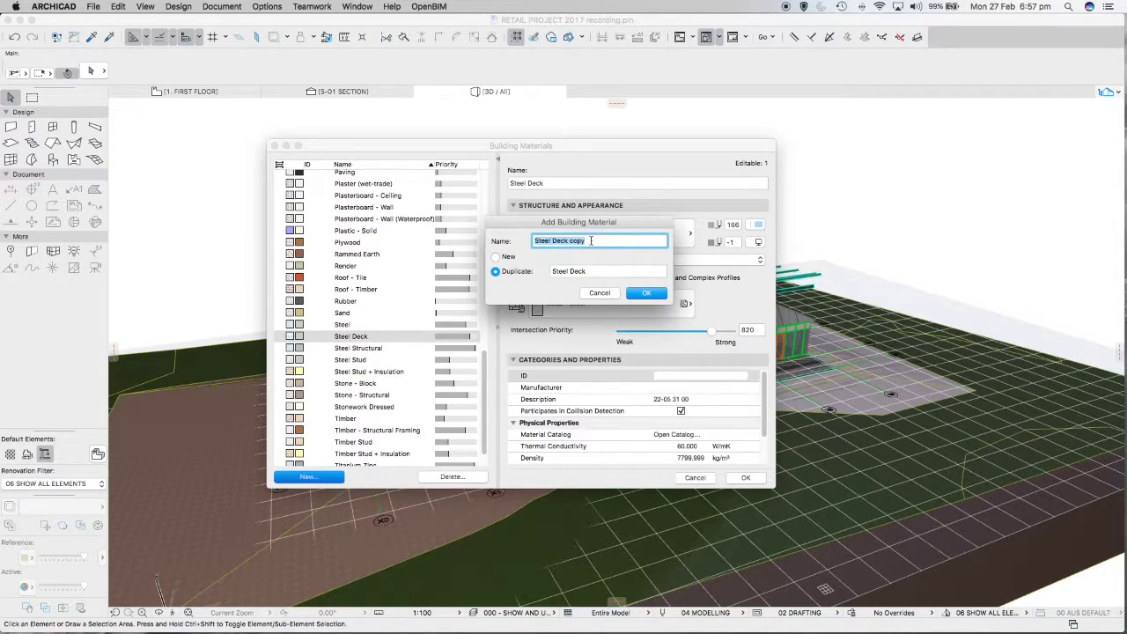
{"action": "type", "text": "Roofing Spandek"}
{"action": "left_click", "coordinate": [650, 294]}
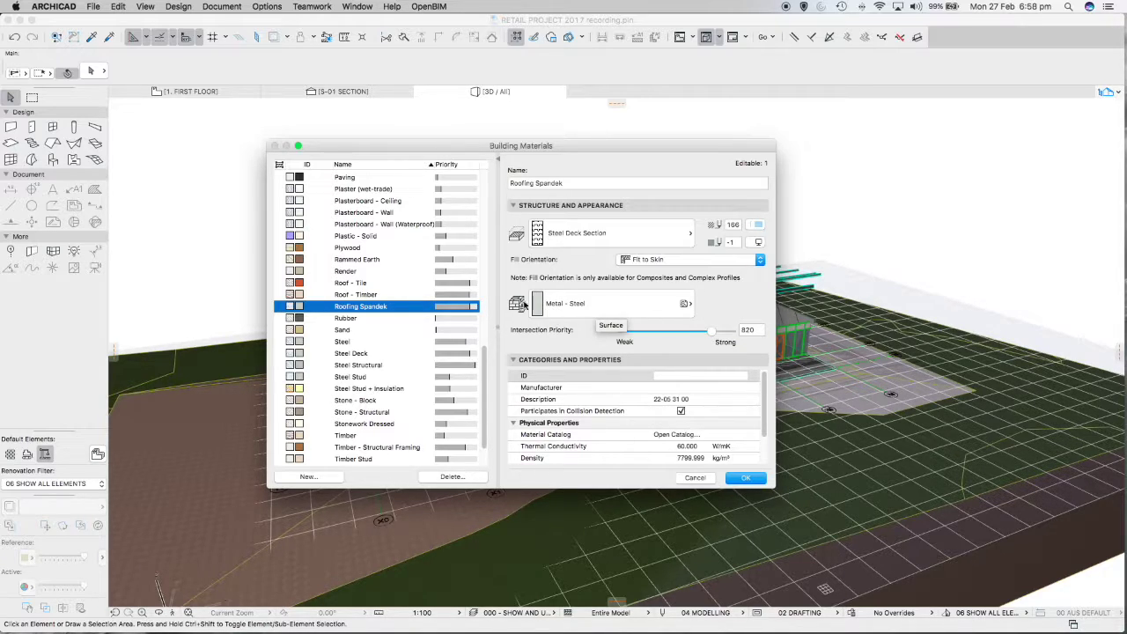
Assign the Roof - Spandek surface to Roofing Spandek and save the material.
{"action": "left_click", "coordinate": [547, 306]}
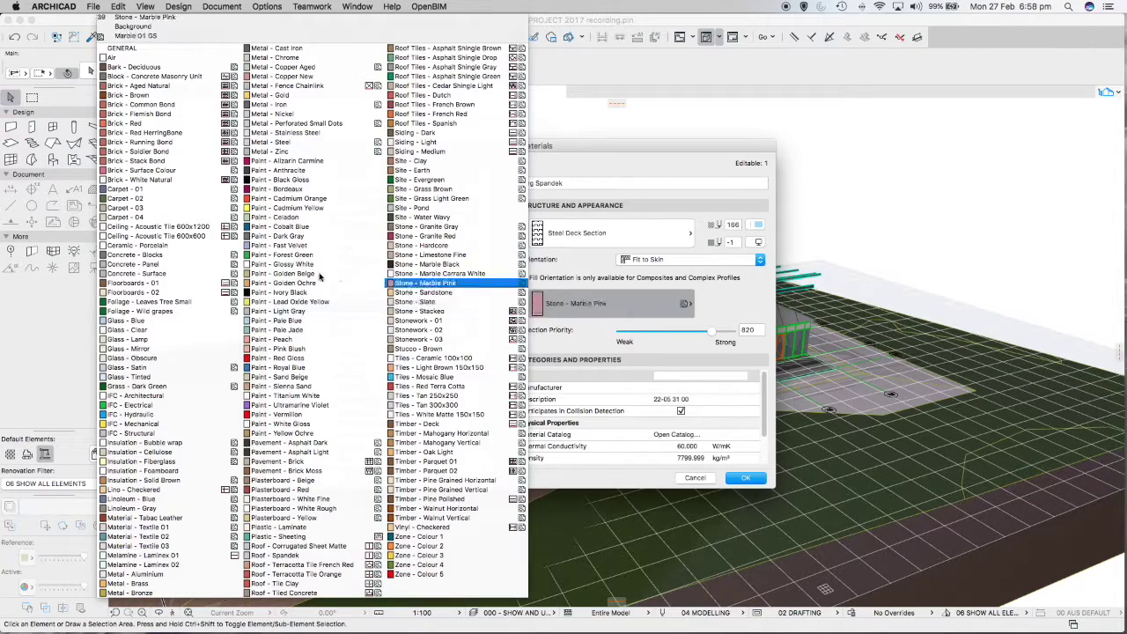
{"action": "left_click", "coordinate": [296, 557]}
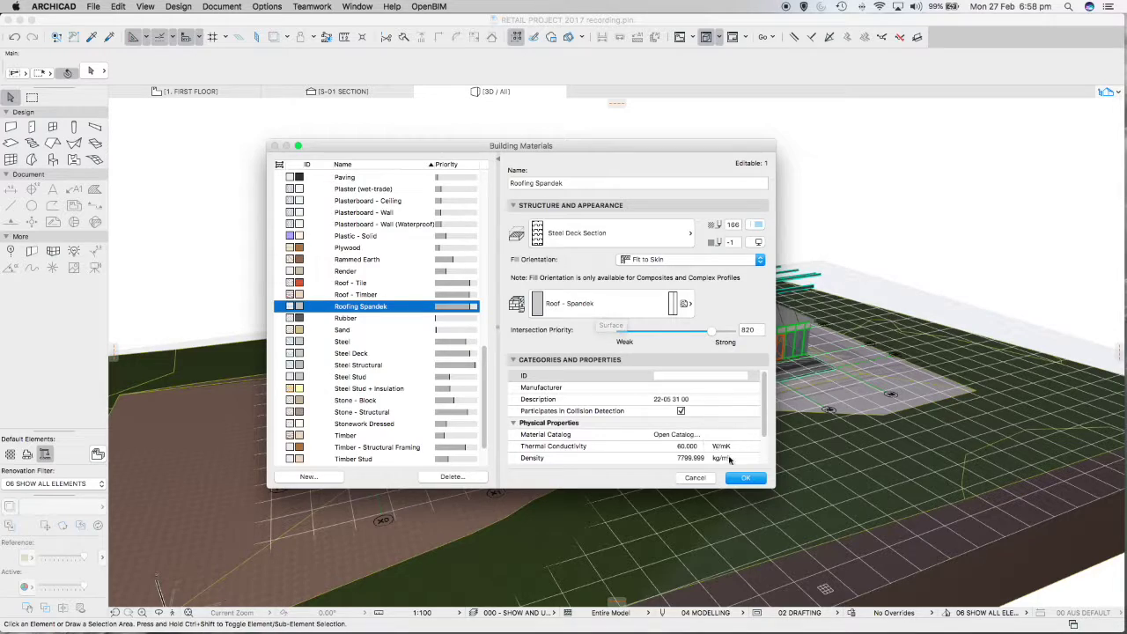
{"action": "left_click", "coordinate": [746, 480]}
{"action": "left_click", "coordinate": [746, 478]}
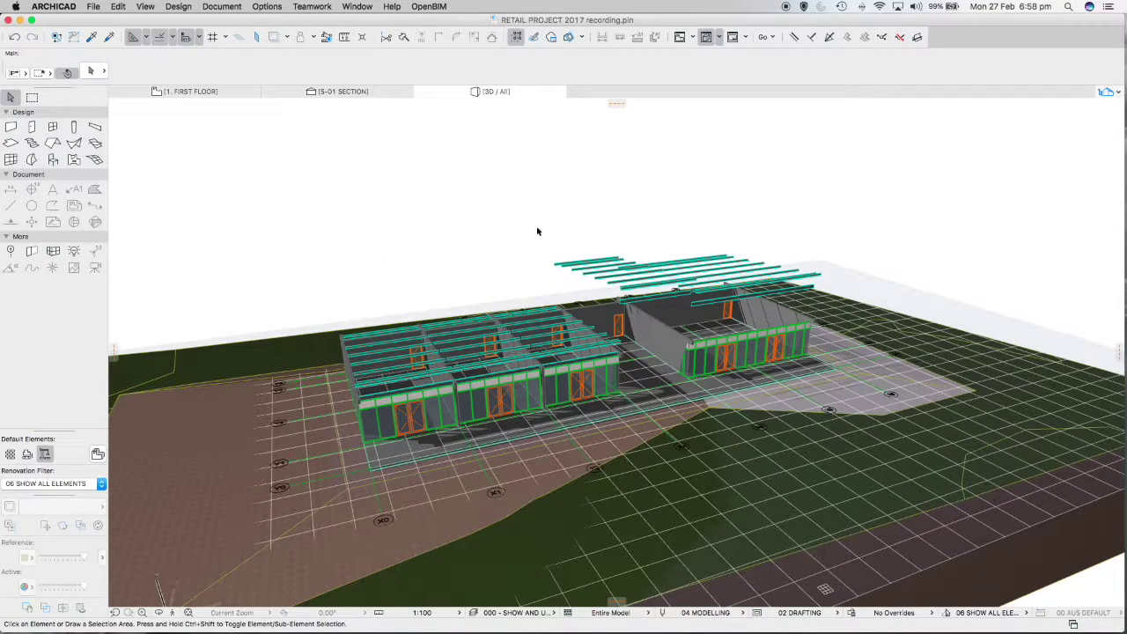
Switch to the 1. FIRST FLOOR plan and zoom to the building grid.
{"action": "left_click", "coordinate": [228, 94]}
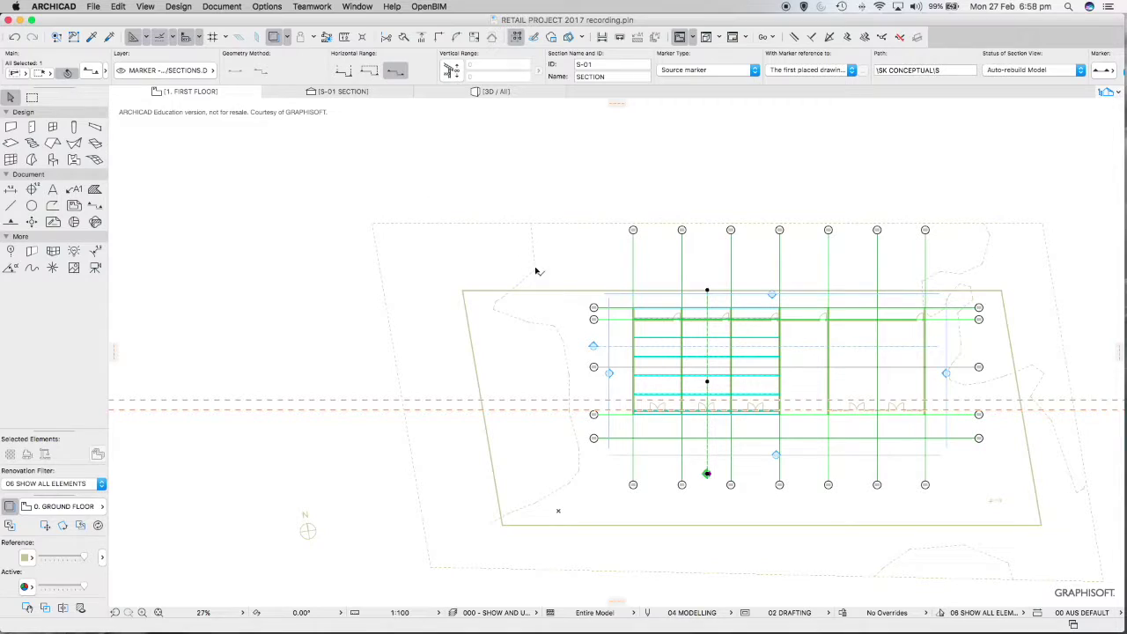
{"action": "scroll", "coordinate": [691, 337], "scroll_direction": "up", "scroll_amount": 3}
{"action": "scroll", "coordinate": [617, 296], "scroll_direction": "right", "scroll_amount": 5}
{"action": "scroll", "coordinate": [616, 296], "scroll_direction": "down", "scroll_amount": 2}
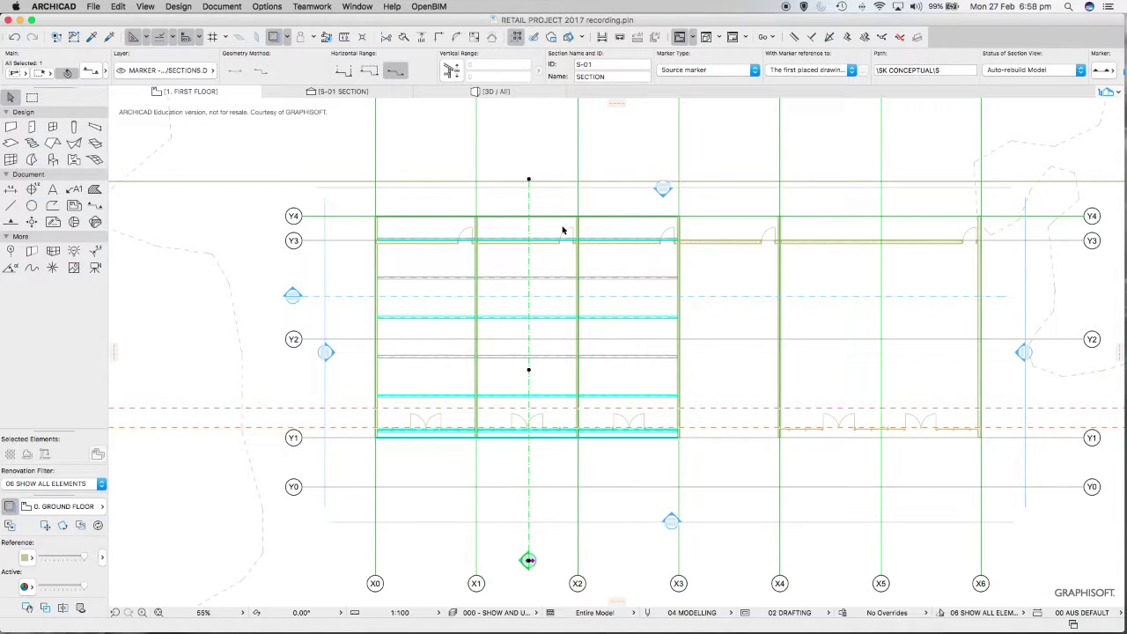
Clear the section marker selection, pick the Roof tool and open its material list.
{"action": "left_click", "coordinate": [53, 143]}
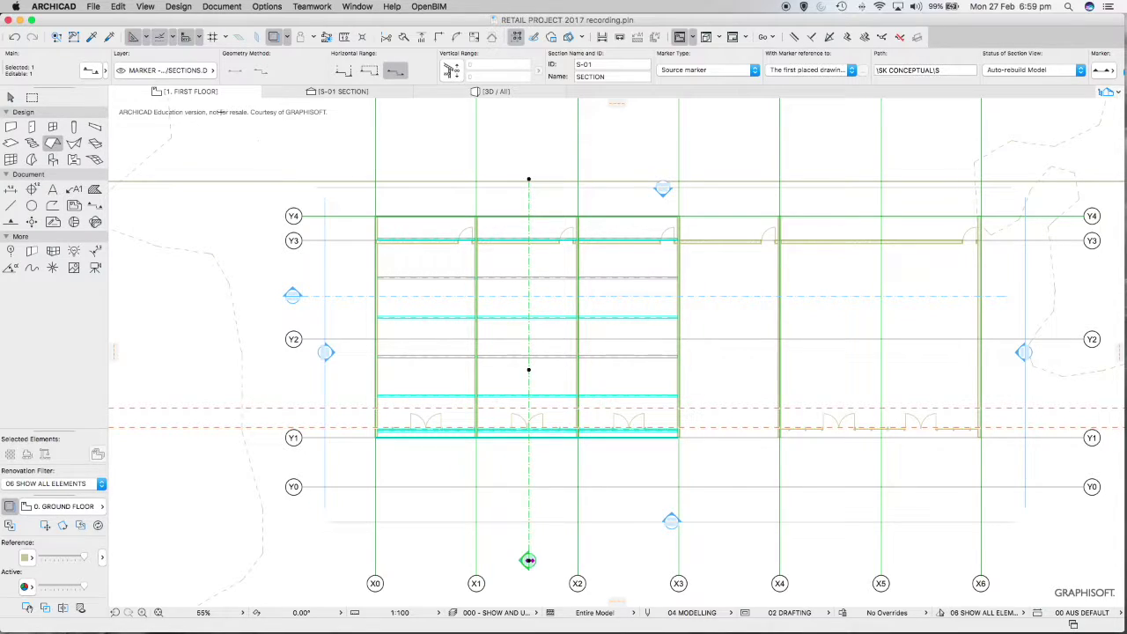
{"action": "left_click", "coordinate": [51, 143]}
{"action": "key", "text": "Escape"}
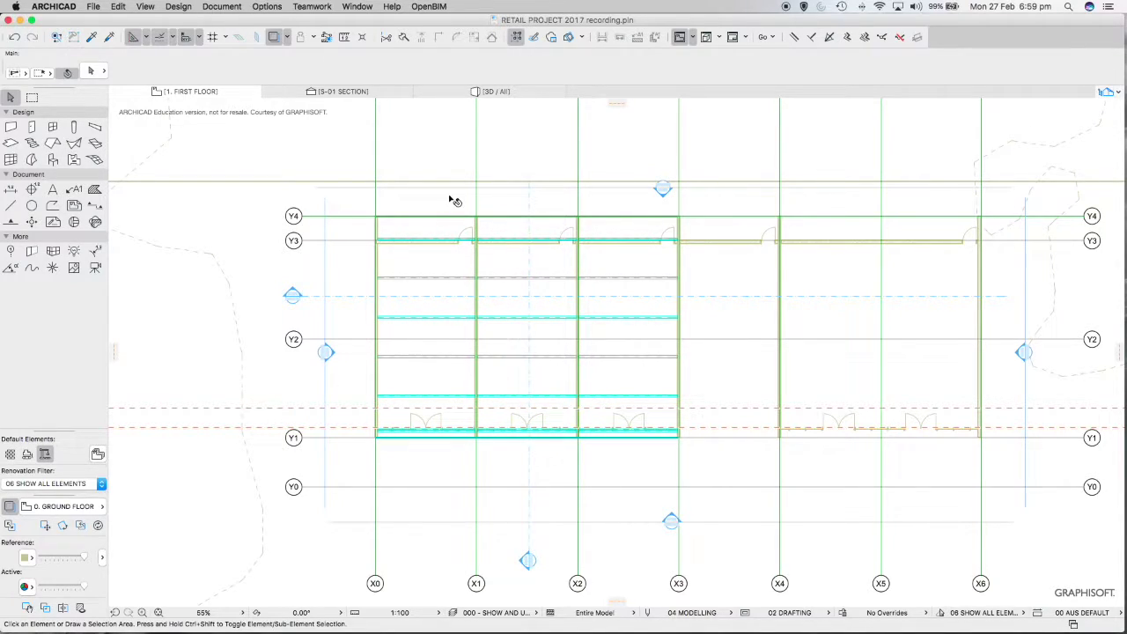
{"action": "left_click", "coordinate": [52, 144]}
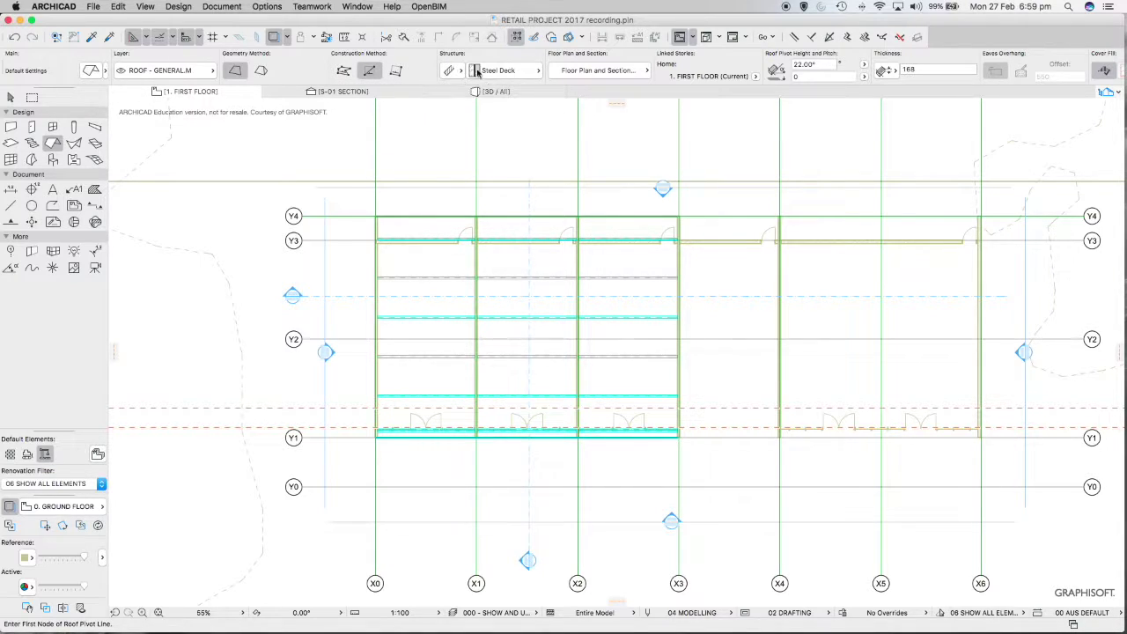
{"action": "left_click", "coordinate": [528, 72]}
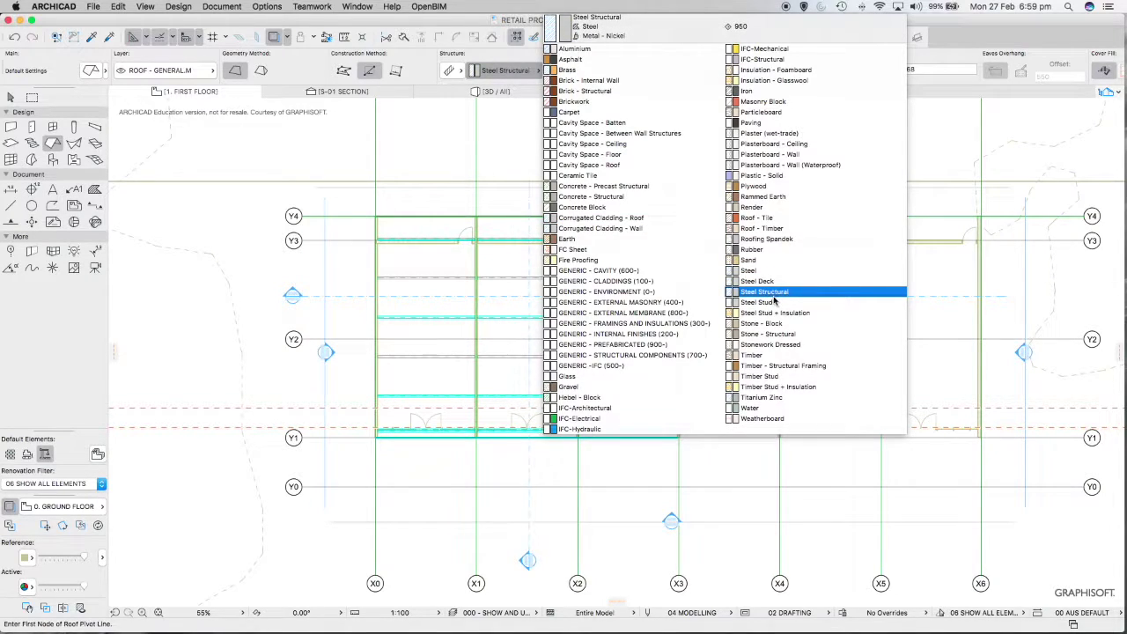
Set the roof structure to Roofing Spandek and change the pitch from 22° to 5°.
{"action": "left_click", "coordinate": [782, 240]}
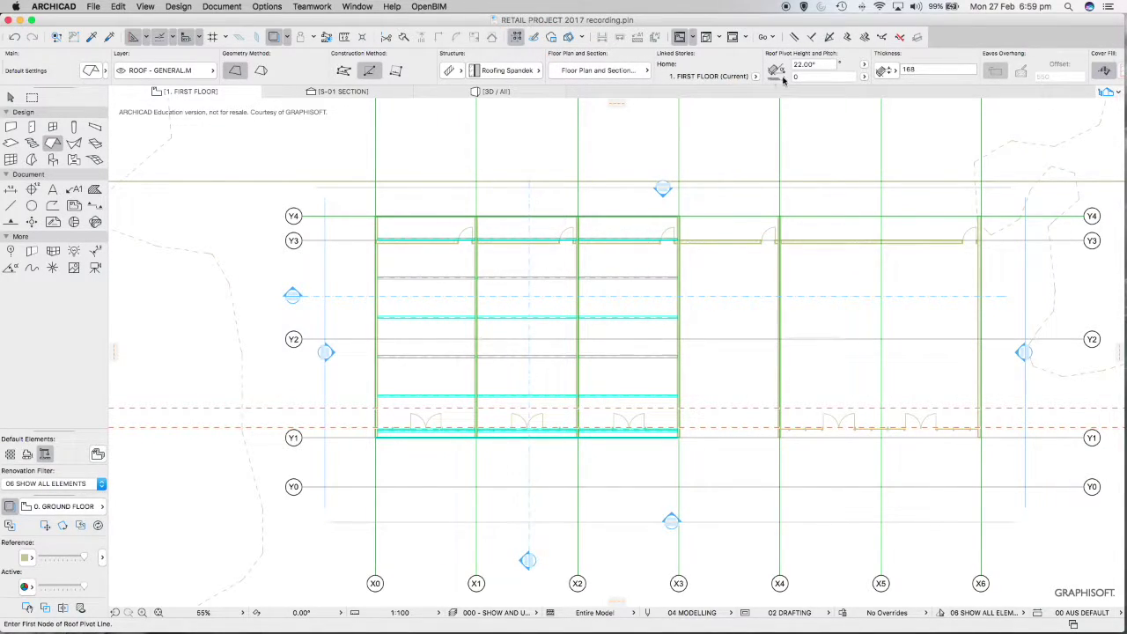
{"action": "left_click", "coordinate": [825, 63]}
{"action": "double_click", "coordinate": [825, 64]}
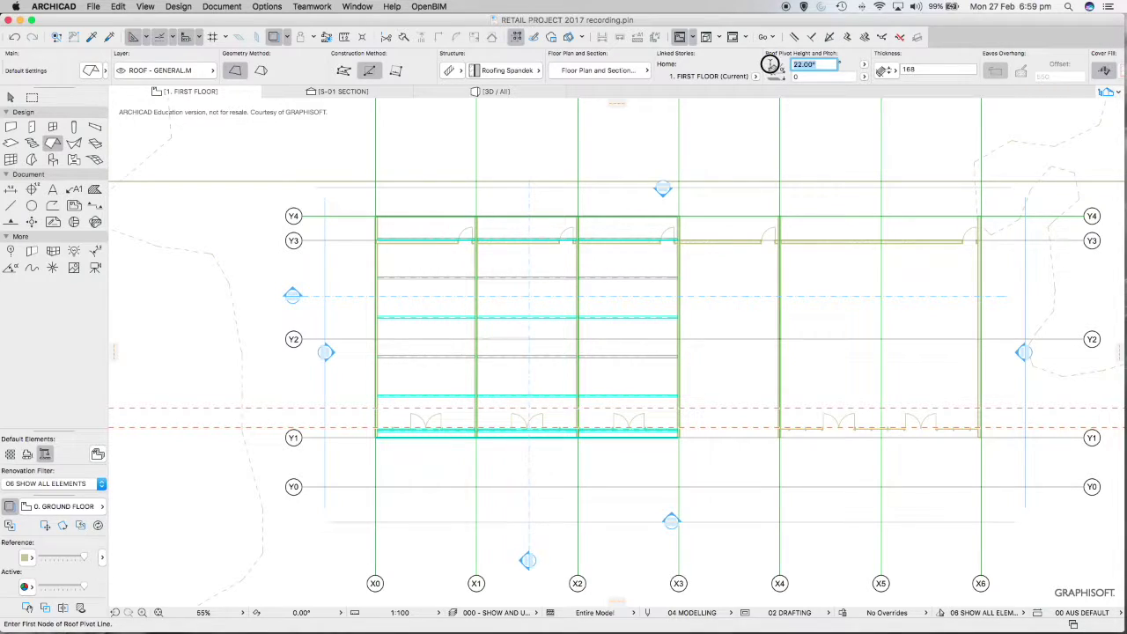
{"action": "type", "text": "5"}
{"action": "left_click", "coordinate": [813, 77]}
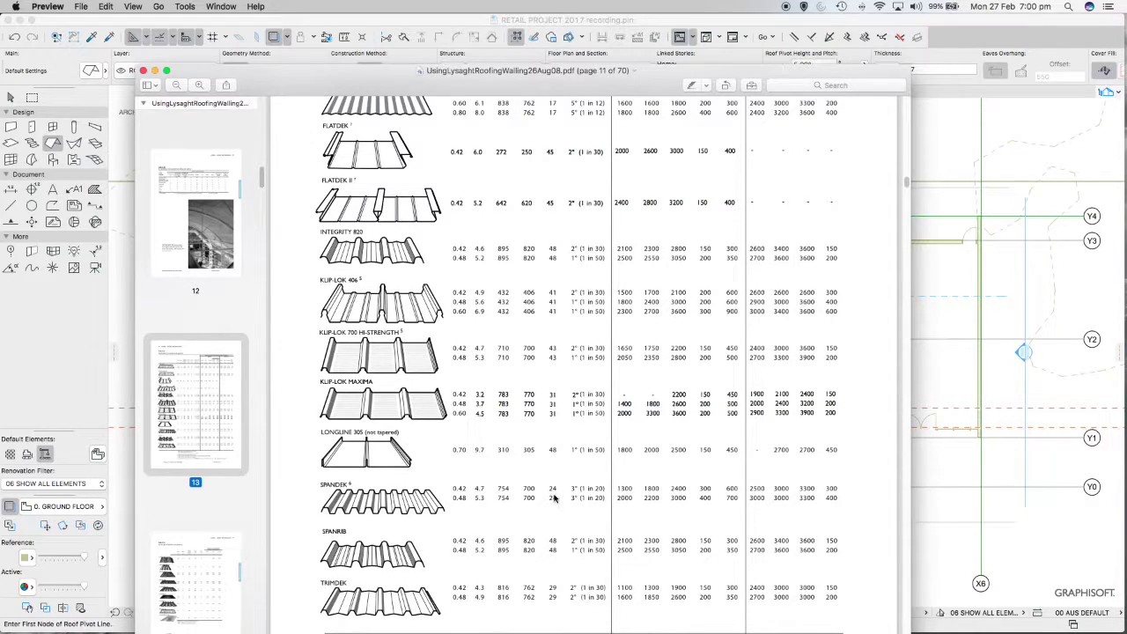
Close the Lysaght roofing PDF and set the roof thickness to 24.
{"action": "left_click", "coordinate": [153, 70]}
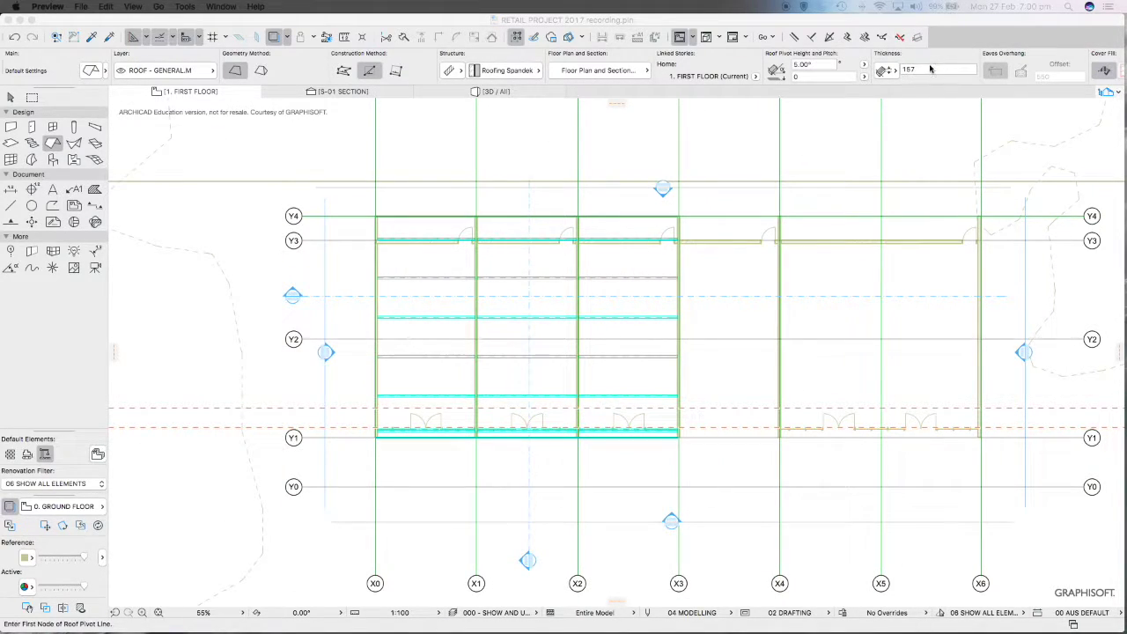
{"action": "left_click", "coordinate": [930, 69]}
{"action": "left_click", "coordinate": [894, 69]}
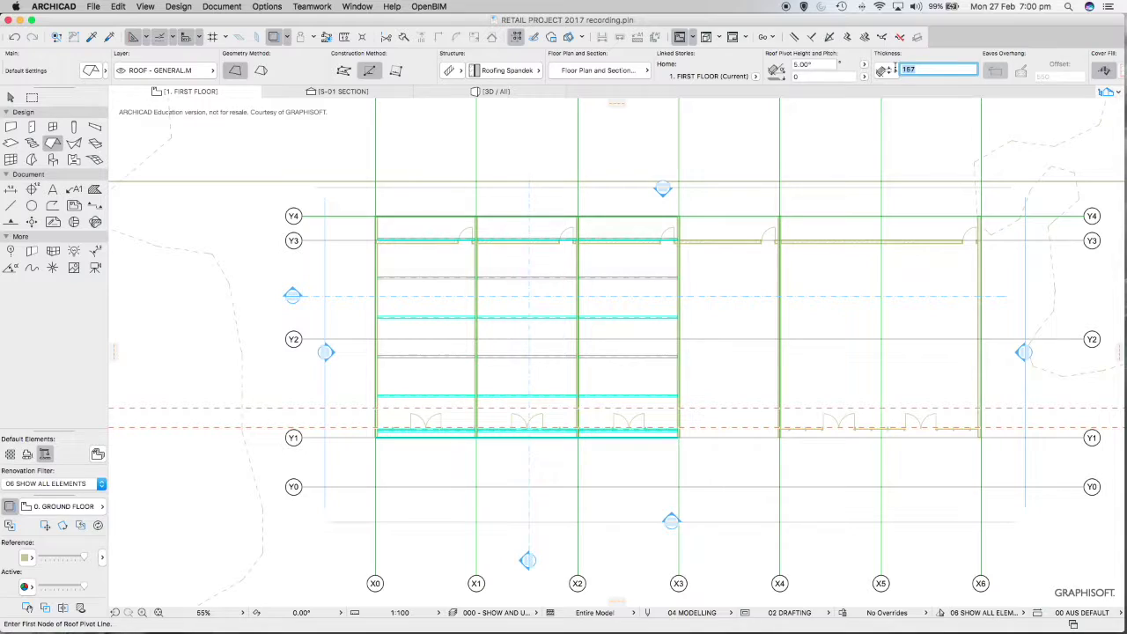
{"action": "type", "text": "24"}
{"action": "scroll", "coordinate": [400, 212], "scroll_direction": "up", "scroll_amount": 3}
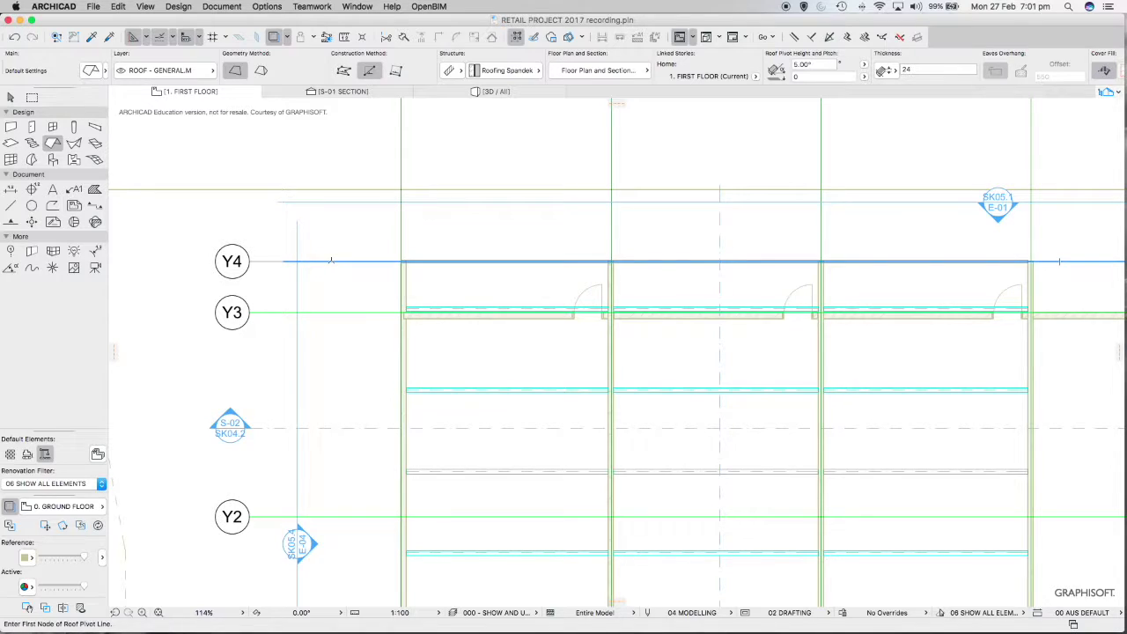
Draw the roof pivot line along grid Y4 and set the side the roof pitches up.
{"action": "left_click", "coordinate": [331, 261]}
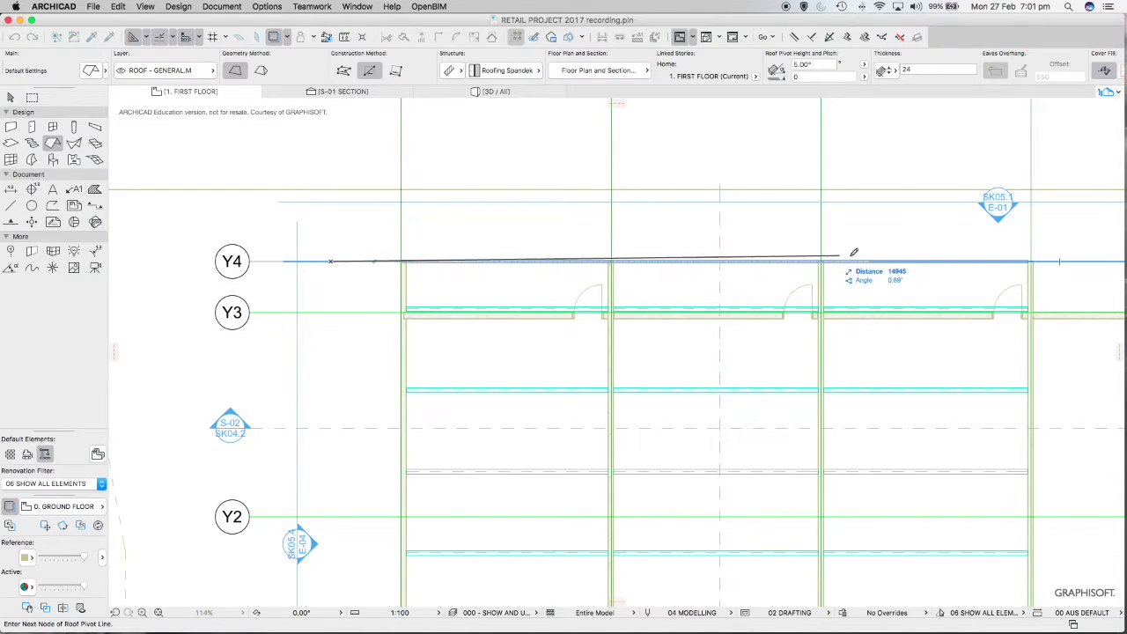
{"action": "scroll", "coordinate": [901, 258], "scroll_direction": "up", "scroll_amount": 8}
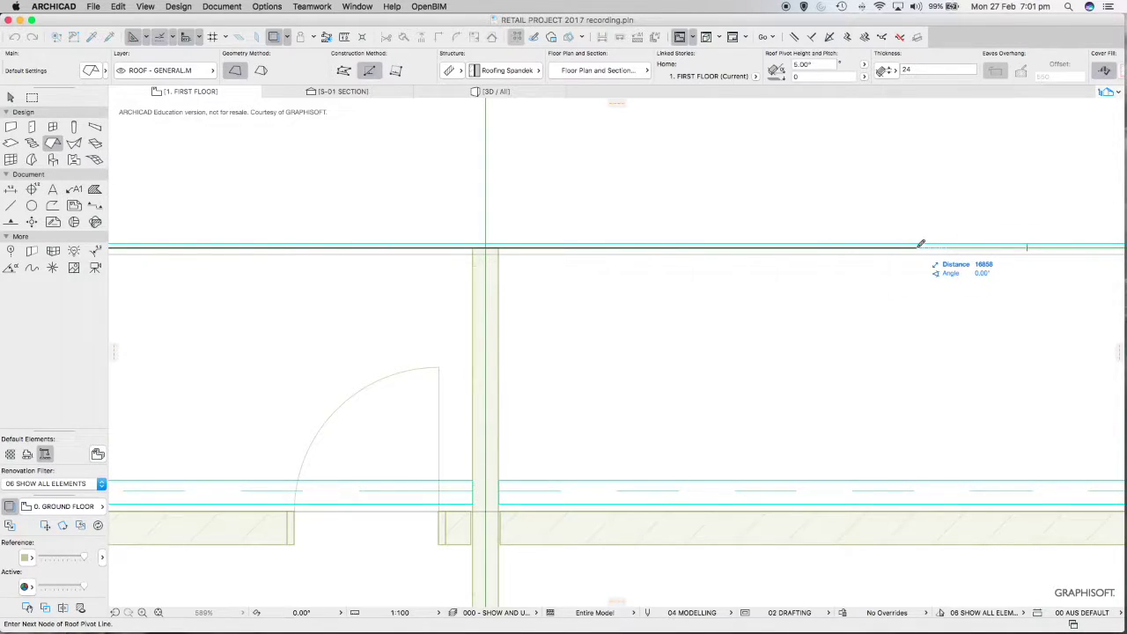
{"action": "left_click", "coordinate": [921, 246]}
{"action": "scroll", "coordinate": [910, 271], "scroll_direction": "down", "scroll_amount": 10}
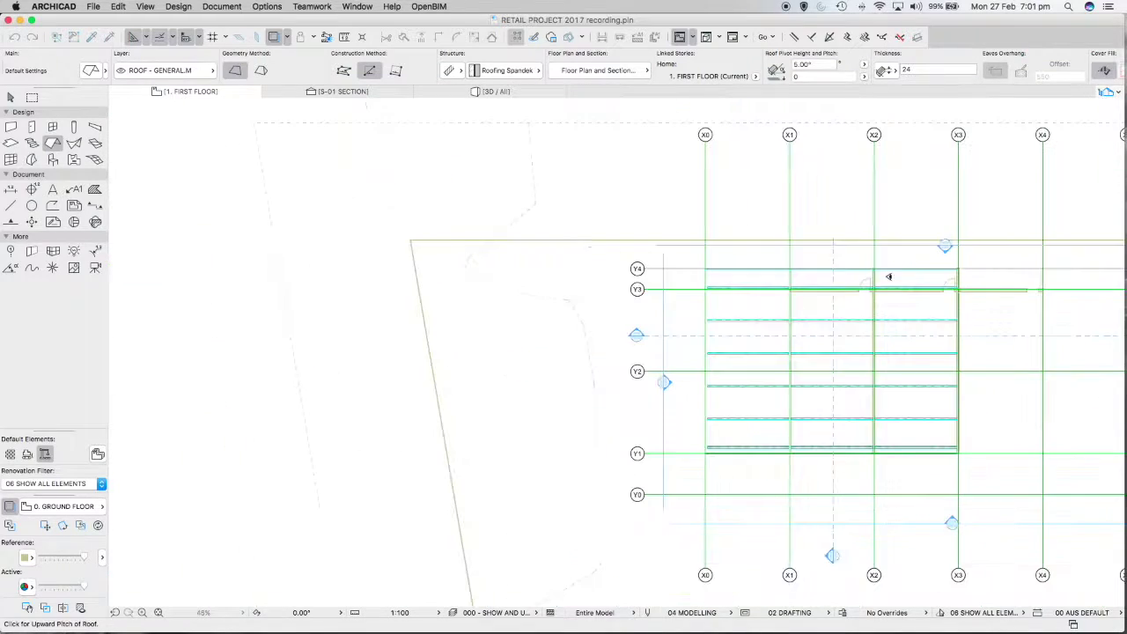
{"action": "middle_click_drag", "start_coordinate": [551, 372], "coordinate": [428, 327]}
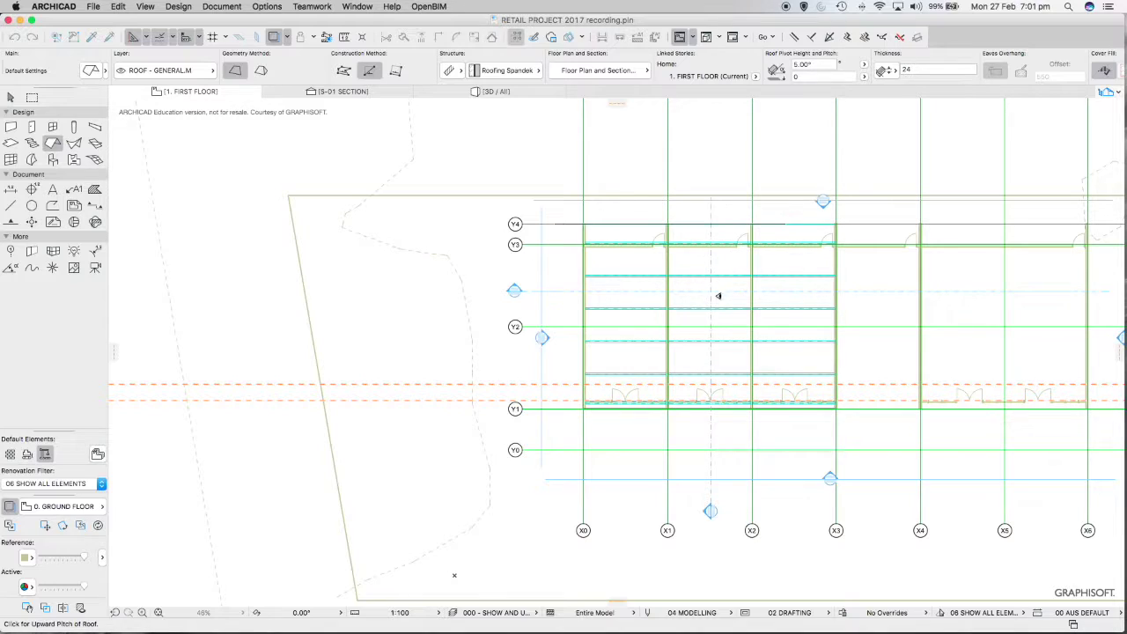
{"action": "left_click", "coordinate": [725, 320]}
Place the roof rectangle's corners from X0/Y4 to the opposite wall corner, covering X0–X3 to Y1.
{"action": "scroll", "coordinate": [577, 216], "scroll_direction": "up", "scroll_amount": 15}
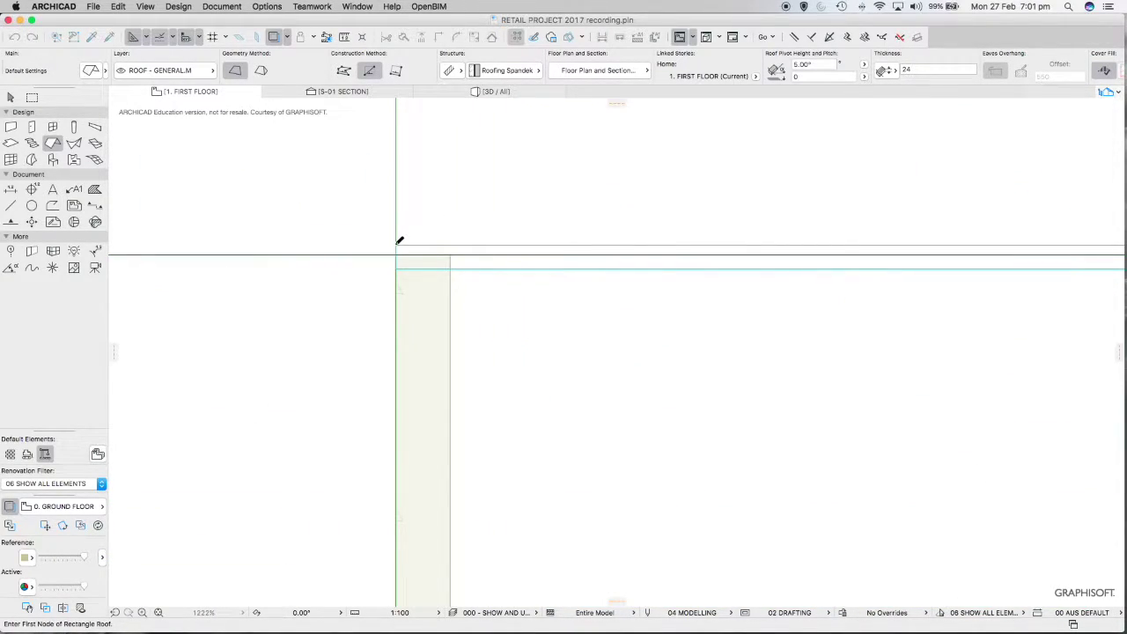
{"action": "left_click", "coordinate": [396, 244]}
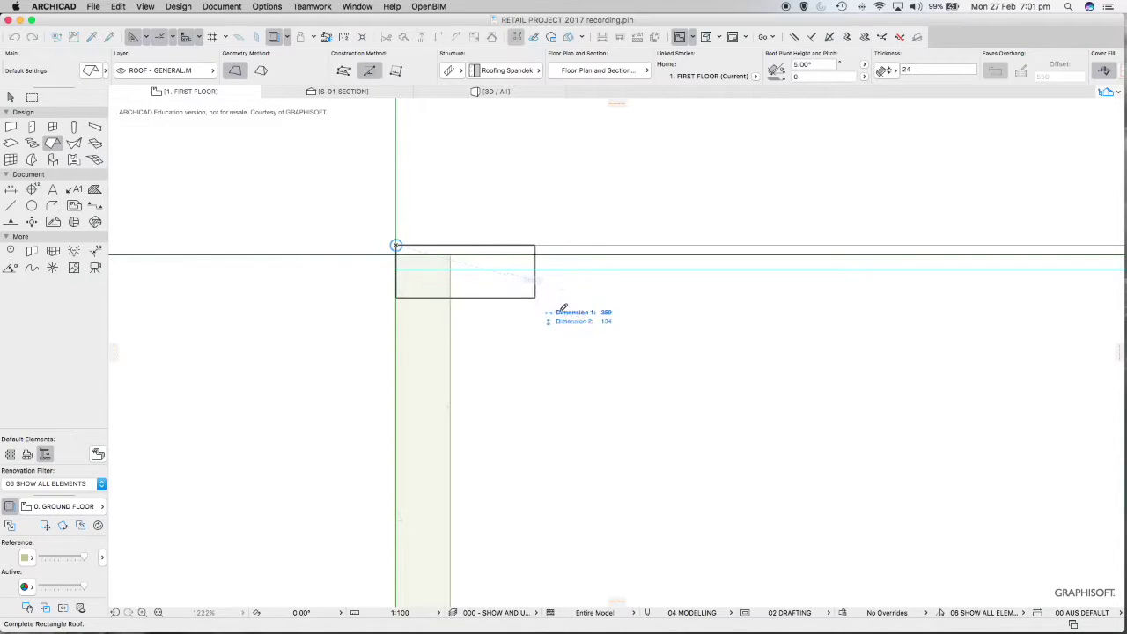
{"action": "scroll", "coordinate": [593, 322], "scroll_direction": "down", "scroll_amount": 8}
{"action": "scroll", "coordinate": [593, 334], "scroll_direction": "down", "scroll_amount": 6}
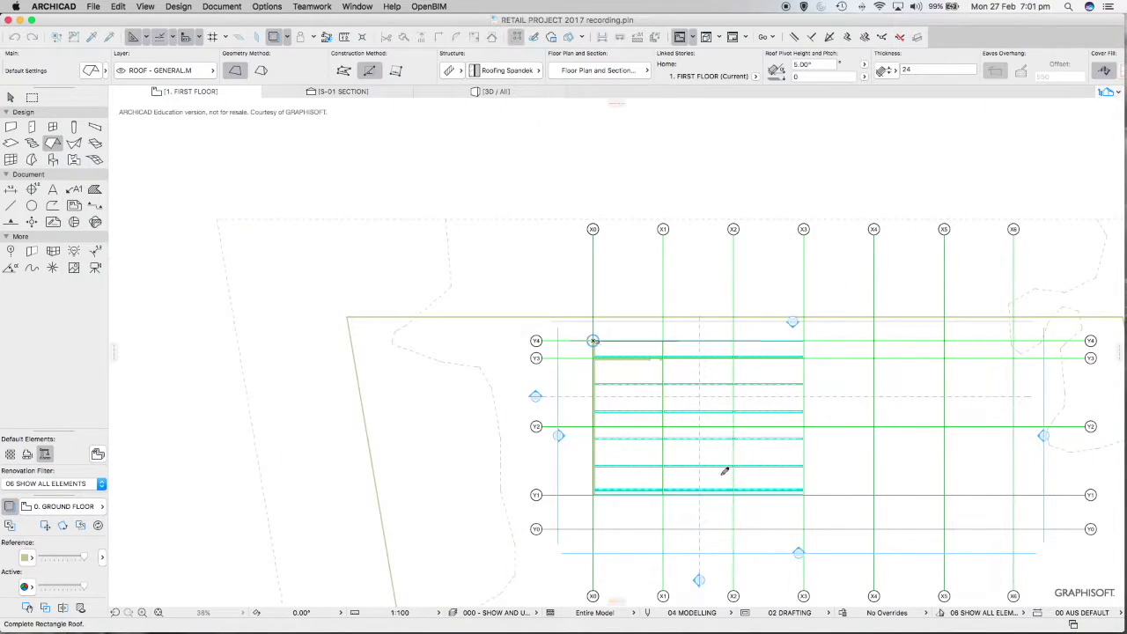
{"action": "left_click", "coordinate": [717, 447]}
{"action": "scroll", "coordinate": [717, 447], "scroll_direction": "up", "scroll_amount": 10}
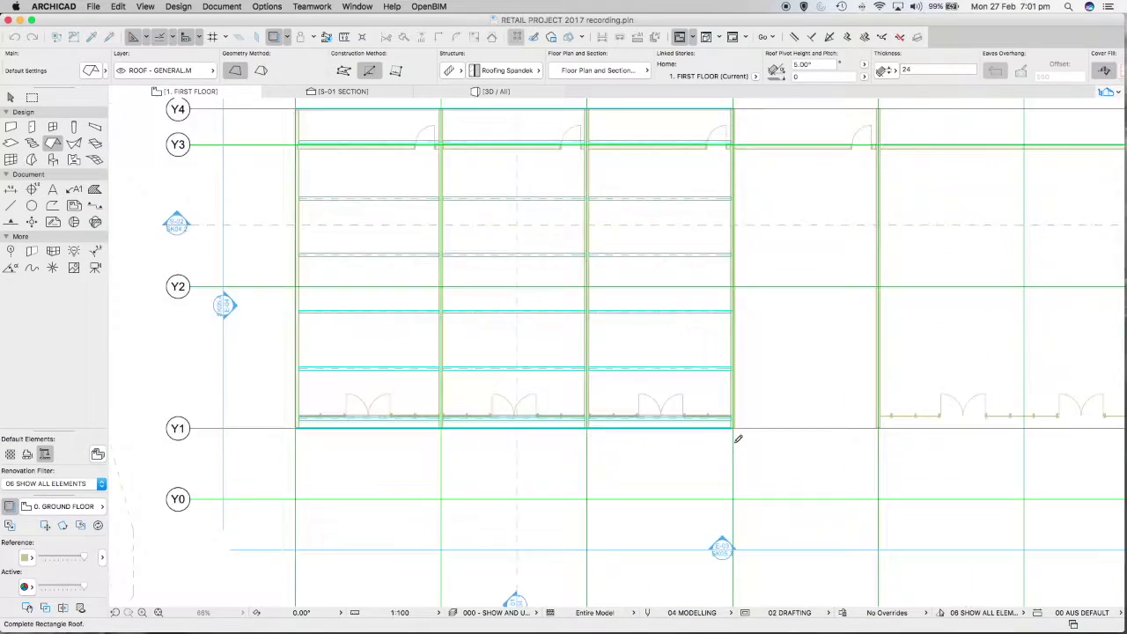
{"action": "scroll", "coordinate": [731, 415], "scroll_direction": "up", "scroll_amount": 4}
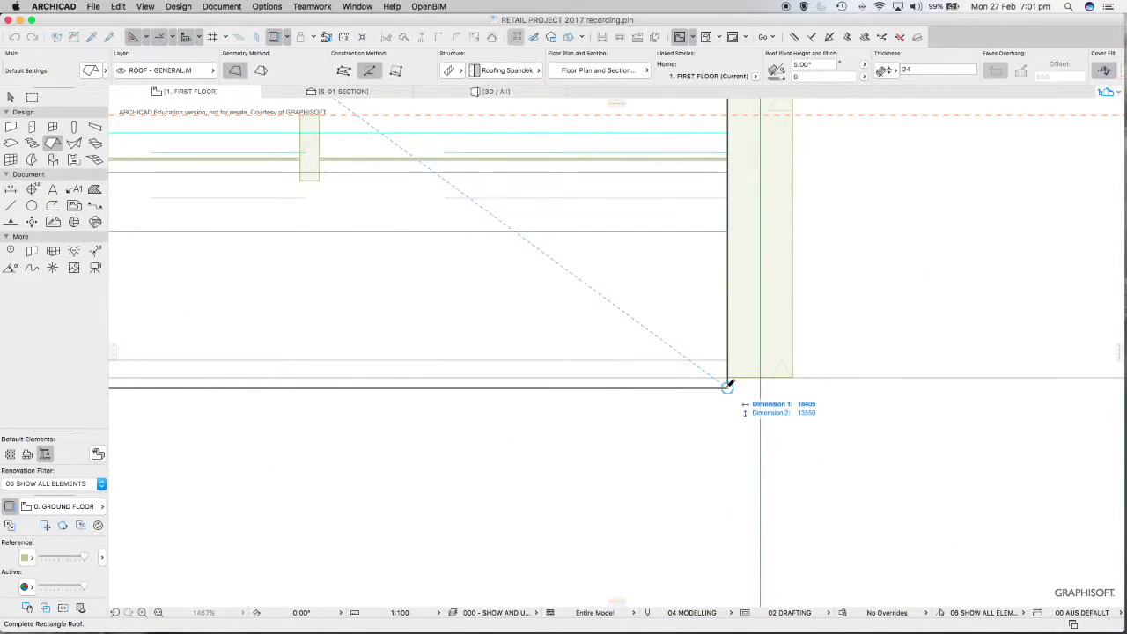
{"action": "left_click", "coordinate": [727, 386]}
{"action": "scroll", "coordinate": [721, 428], "scroll_direction": "down", "scroll_amount": 3}
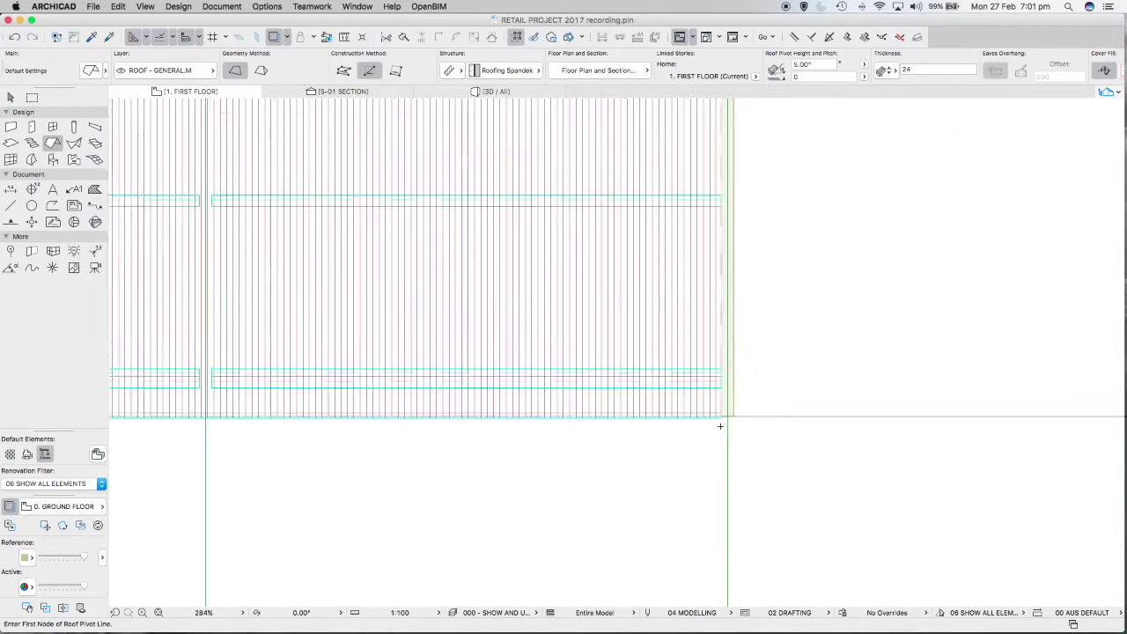
{"action": "scroll", "coordinate": [721, 427], "scroll_direction": "down", "scroll_amount": 4}
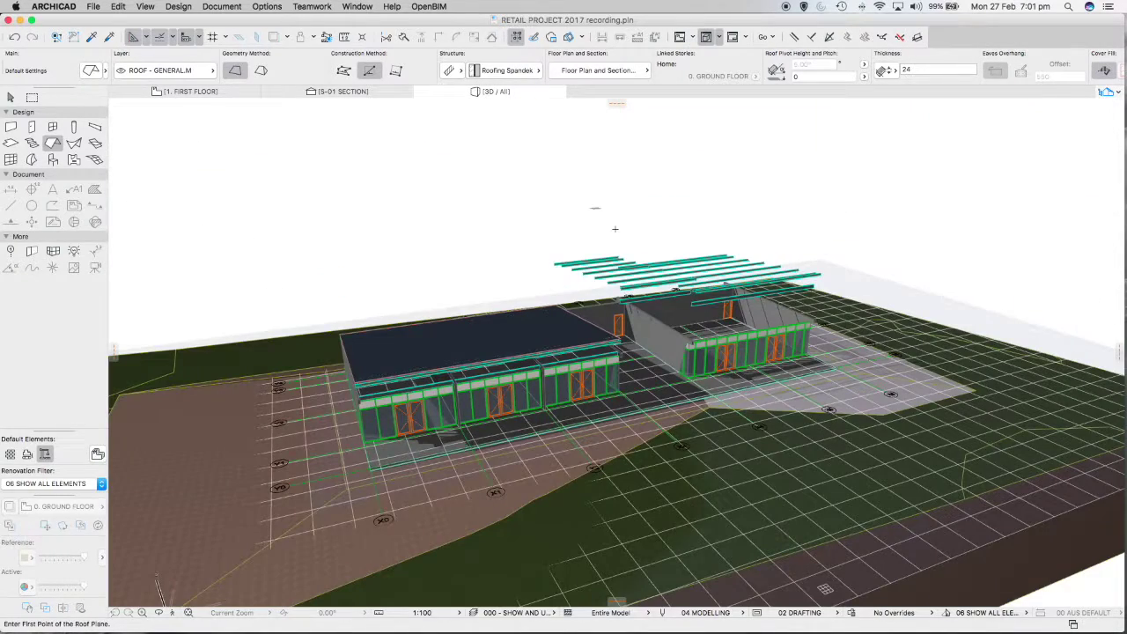
Zoom and orbit the 3D model to inspect the new roof, then return to the First Floor plan.
{"action": "scroll", "coordinate": [501, 359], "scroll_direction": "up", "scroll_amount": 6}
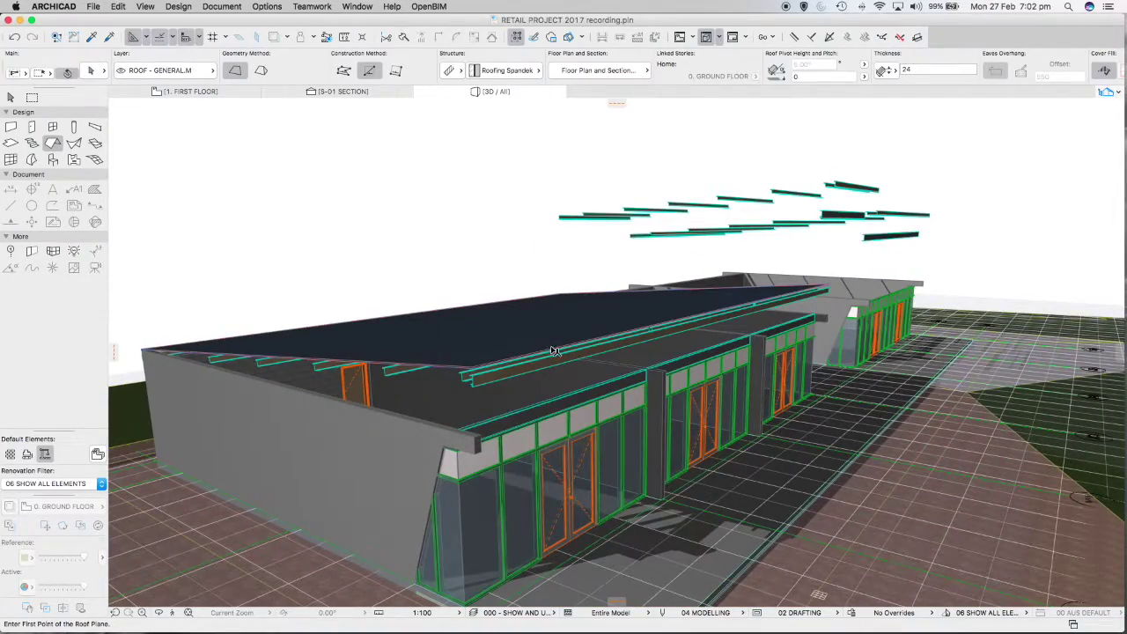
{"action": "scroll", "coordinate": [550, 368], "scroll_direction": "down", "scroll_amount": 5}
{"action": "middle_click_drag", "start_coordinate": [550, 369], "coordinate": [541, 347], "text": "shift"}
{"action": "scroll", "coordinate": [541, 347], "scroll_direction": "up", "scroll_amount": 3}
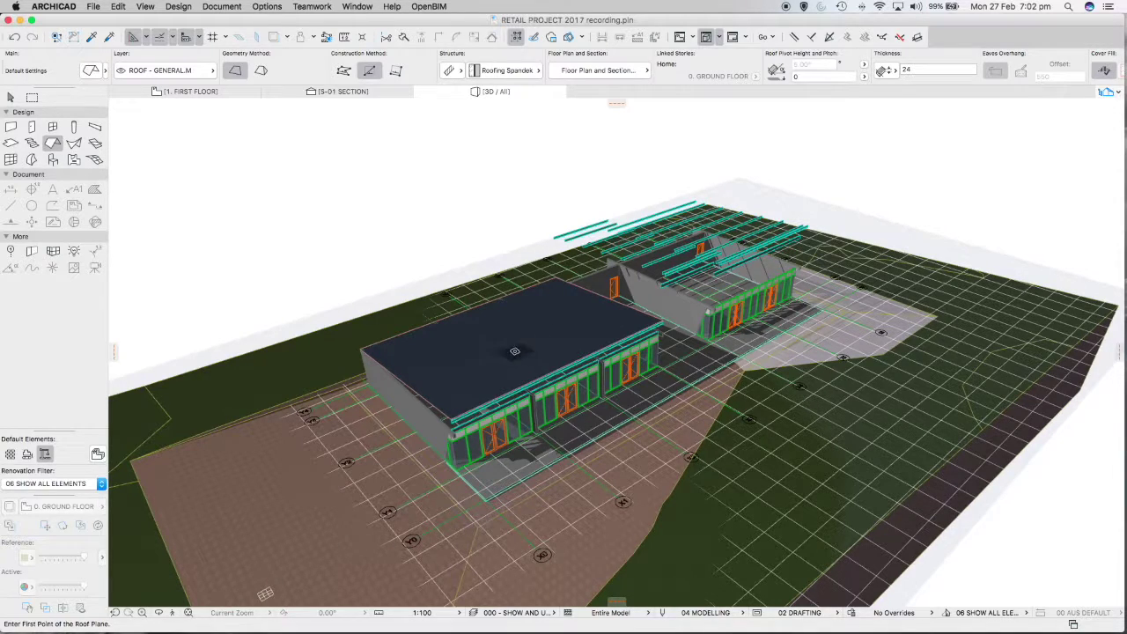
{"action": "key", "text": "Escape"}
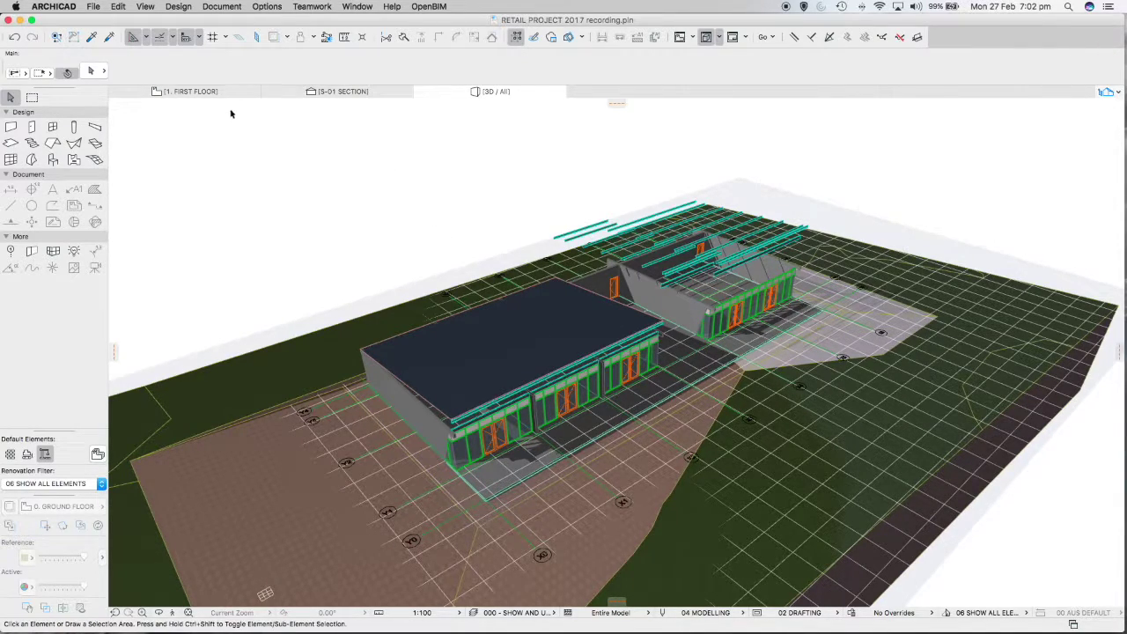
{"action": "left_click", "coordinate": [214, 93]}
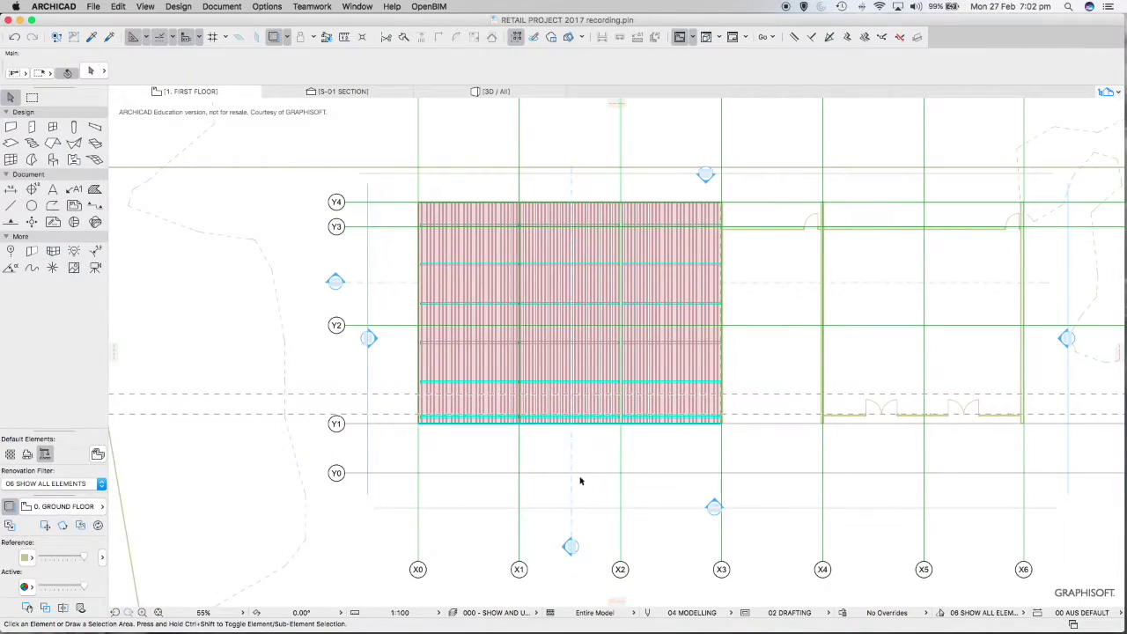
Open the S-01 section through the roof and zoom in on it.
{"action": "left_click", "coordinate": [574, 465]}
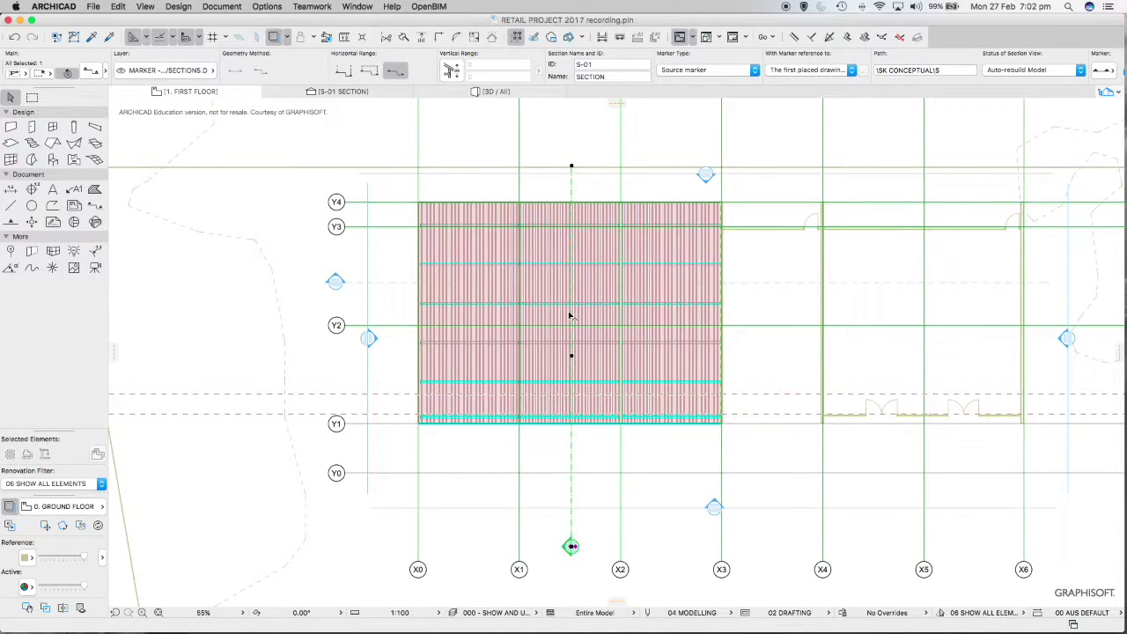
{"action": "key", "text": "Escape"}
{"action": "left_click", "coordinate": [324, 93]}
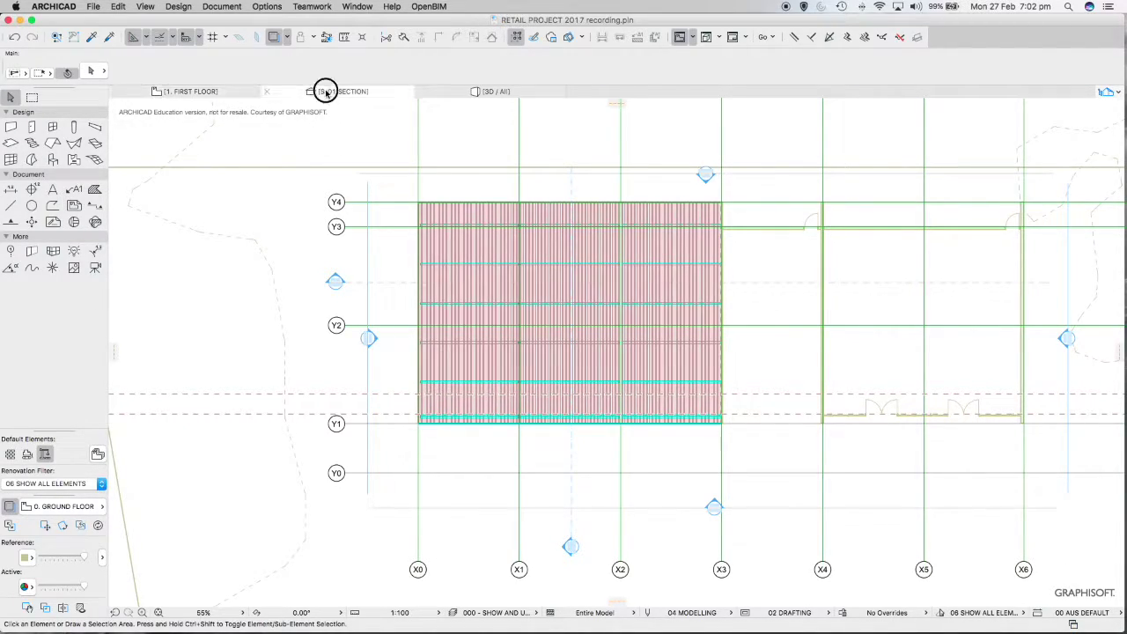
{"action": "scroll", "coordinate": [742, 473], "scroll_direction": "up", "scroll_amount": 5}
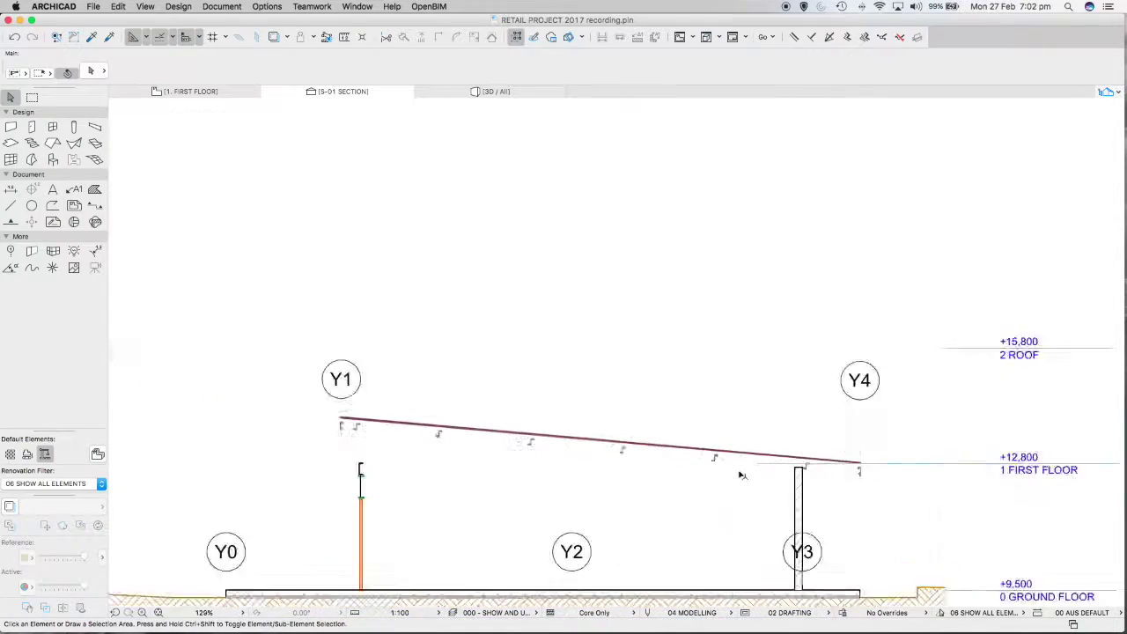
{"action": "scroll", "coordinate": [816, 392], "scroll_direction": "up", "scroll_amount": 5}
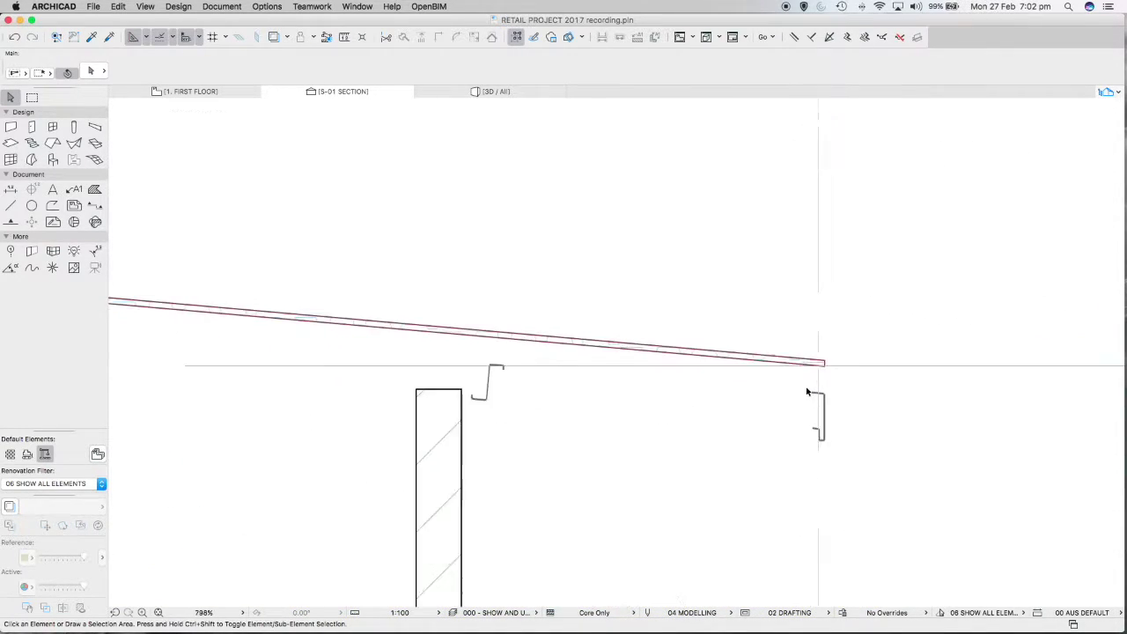
{"action": "scroll", "coordinate": [828, 360], "scroll_direction": "up", "scroll_amount": 5}
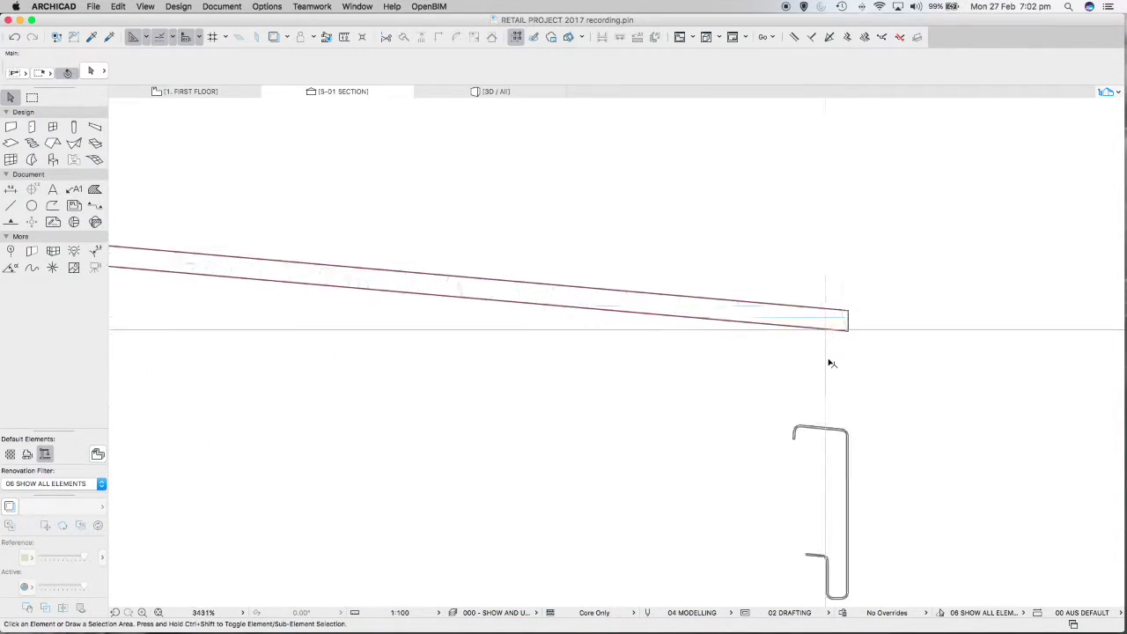
Drag the roof's bottom edge down 115 onto the purlin top, then check the Y4 end.
{"action": "left_click", "coordinate": [708, 282]}
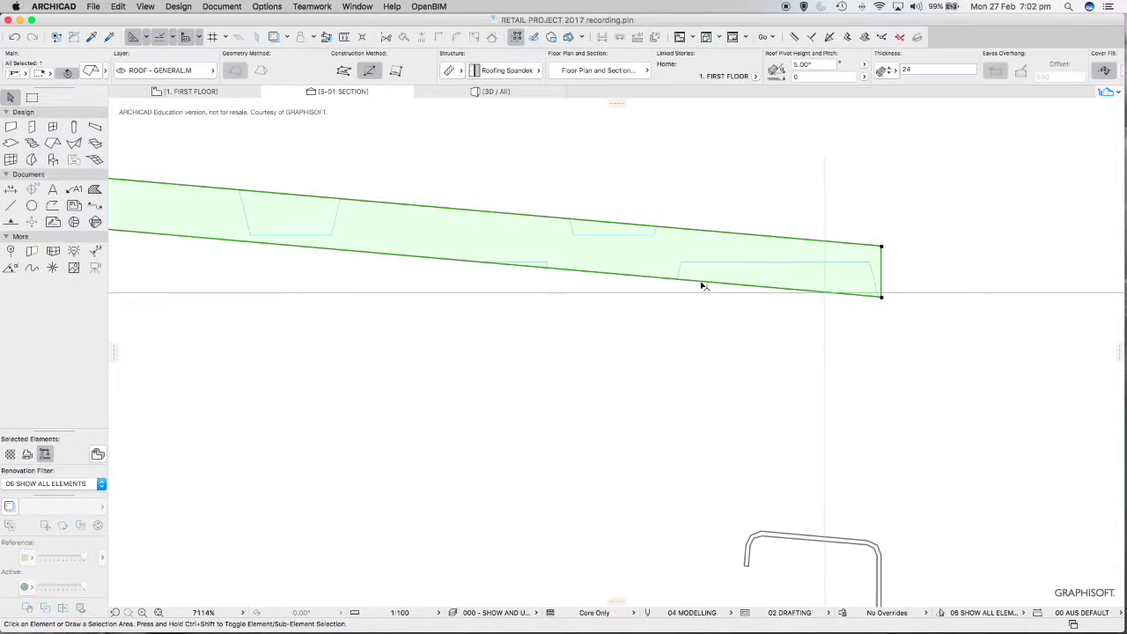
{"action": "left_click", "coordinate": [826, 295]}
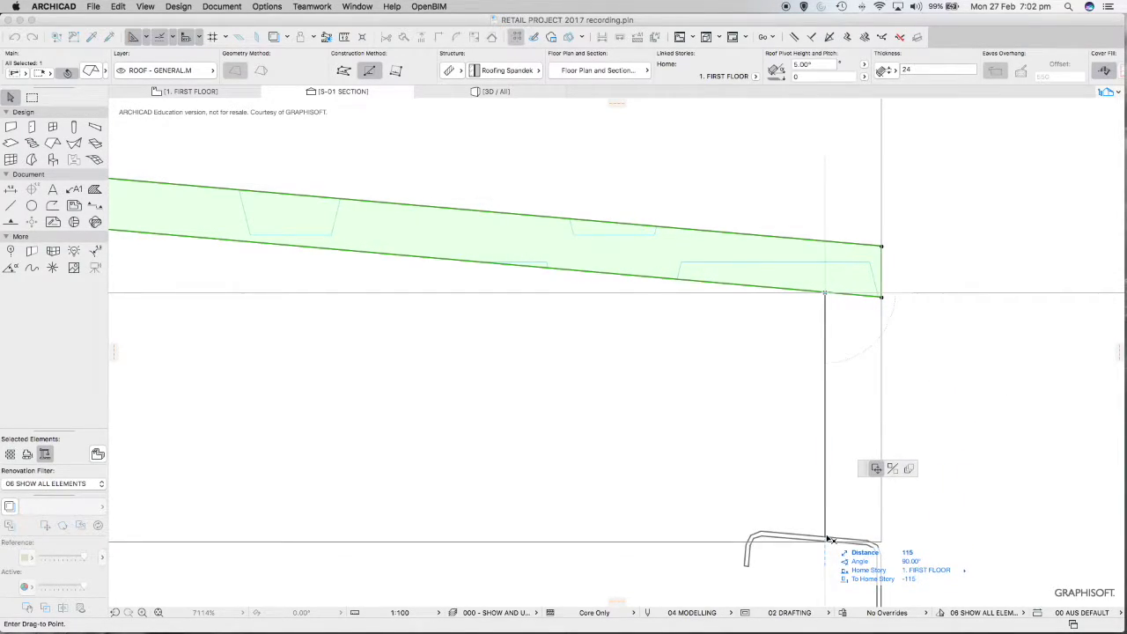
{"action": "left_click", "coordinate": [848, 518]}
{"action": "scroll", "coordinate": [854, 515], "scroll_direction": "down", "scroll_amount": 5}
{"action": "scroll", "coordinate": [860, 509], "scroll_direction": "down", "scroll_amount": 12}
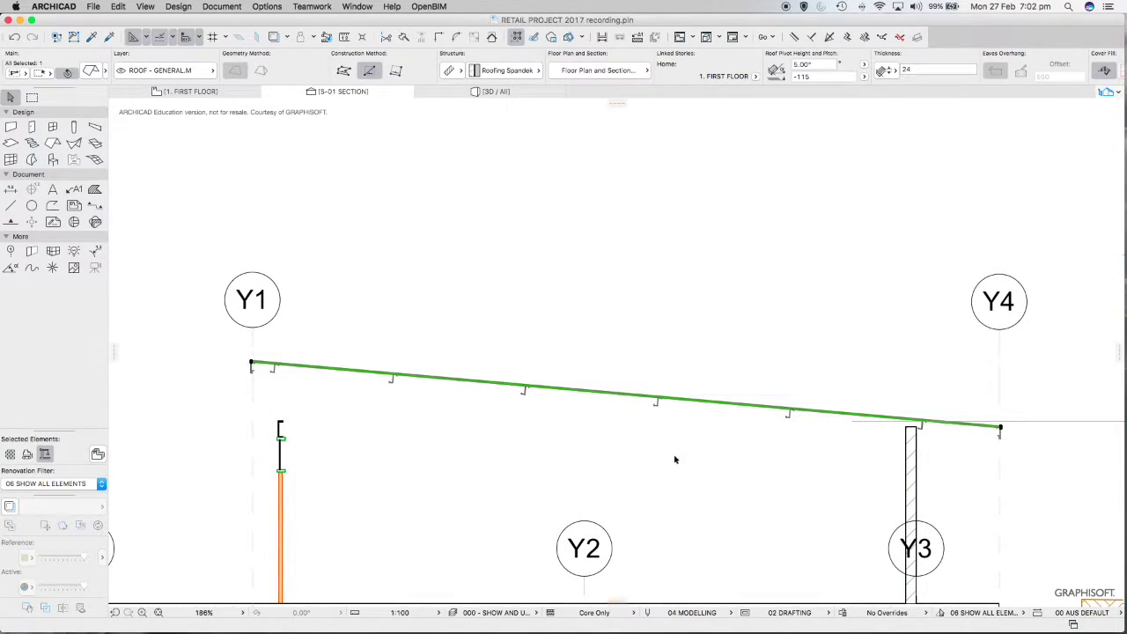
{"action": "left_click", "coordinate": [694, 388]}
{"action": "scroll", "coordinate": [961, 432], "scroll_direction": "up", "scroll_amount": 5}
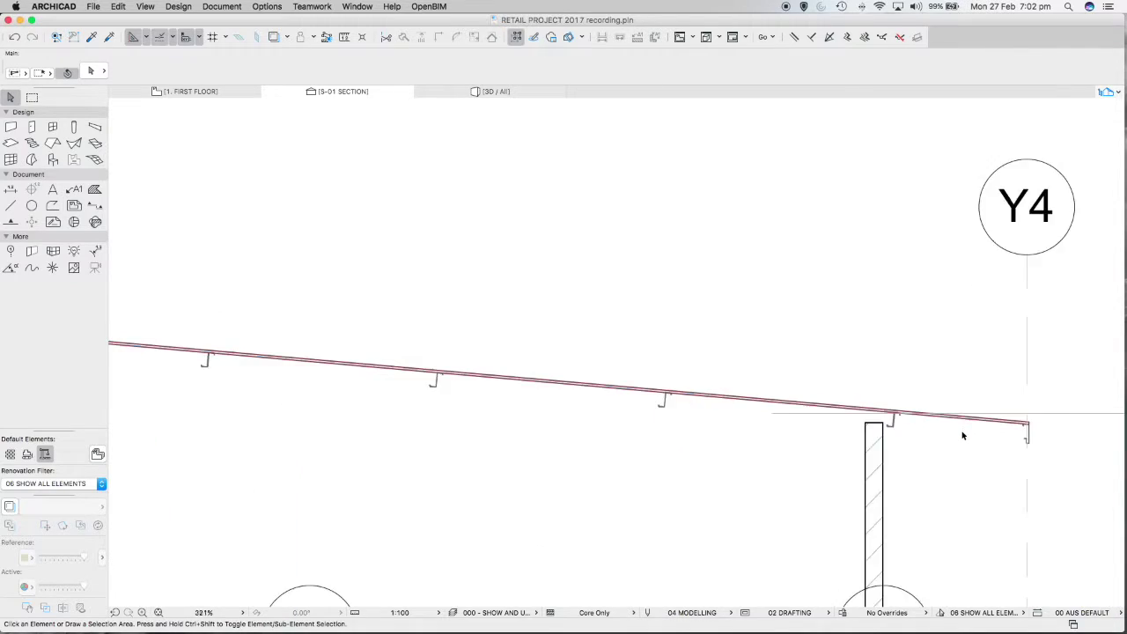
{"action": "middle_click_drag", "start_coordinate": [993, 435], "coordinate": [793, 358]}
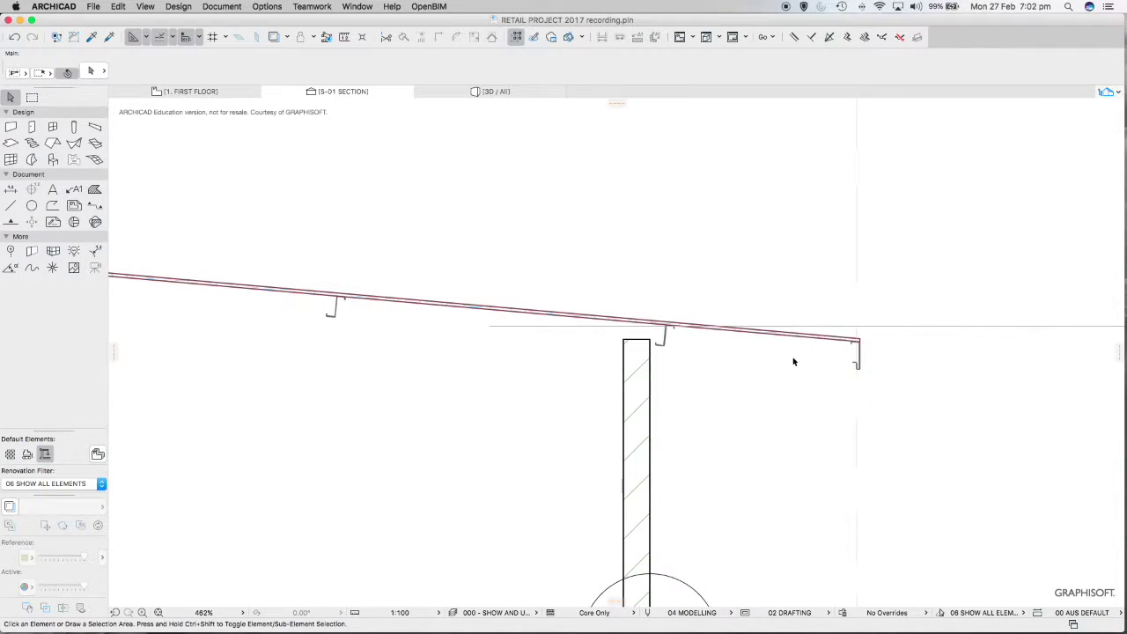
{"action": "scroll", "coordinate": [793, 361], "scroll_direction": "down", "scroll_amount": 6}
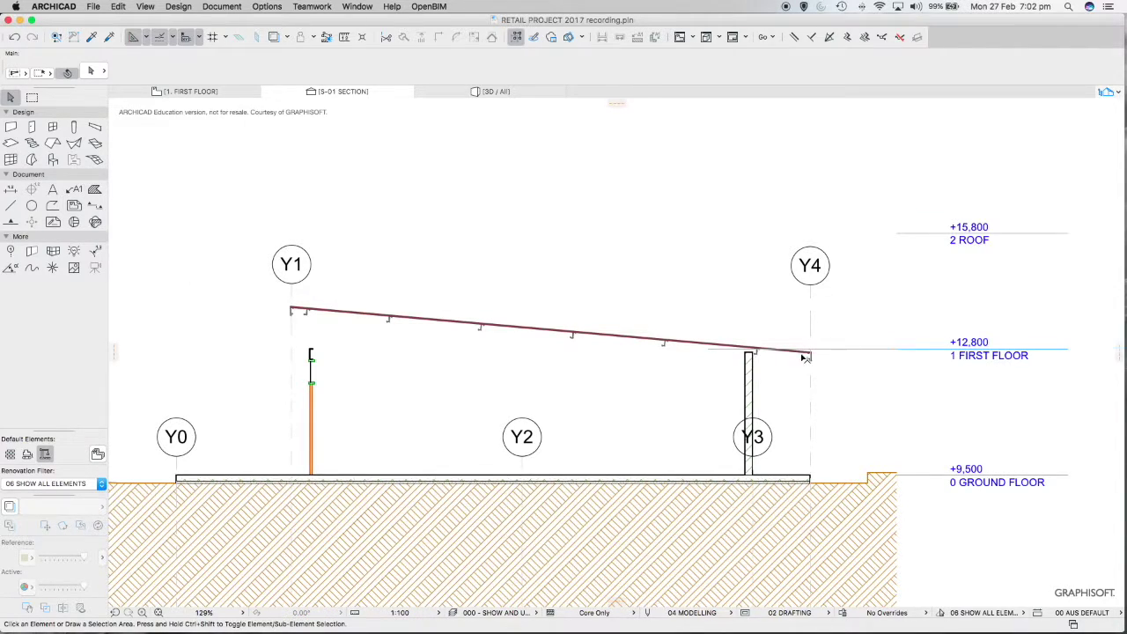
{"action": "scroll", "coordinate": [819, 352], "scroll_direction": "up", "scroll_amount": 12}
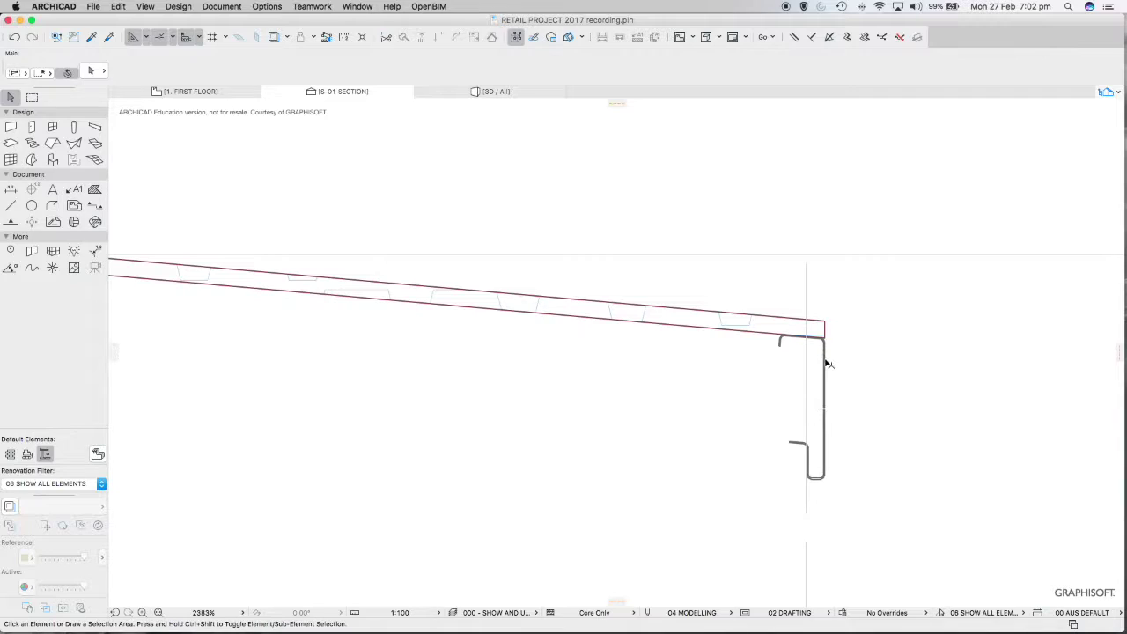
{"action": "scroll", "coordinate": [830, 402], "scroll_direction": "down", "scroll_amount": 5}
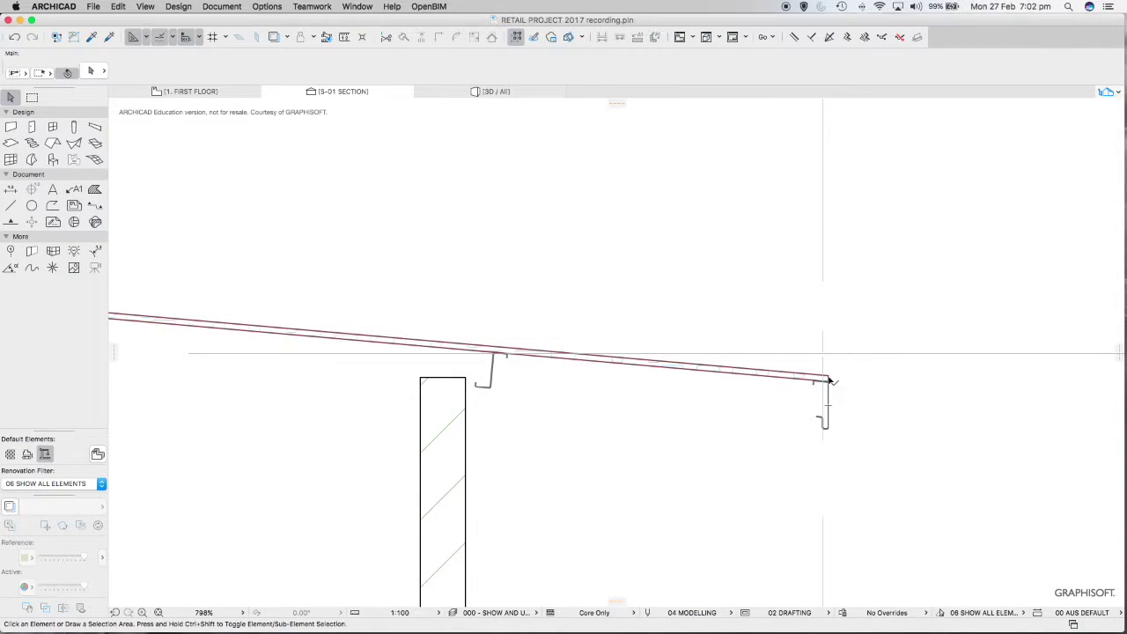
{"action": "scroll", "coordinate": [866, 383], "scroll_direction": "down", "scroll_amount": 4}
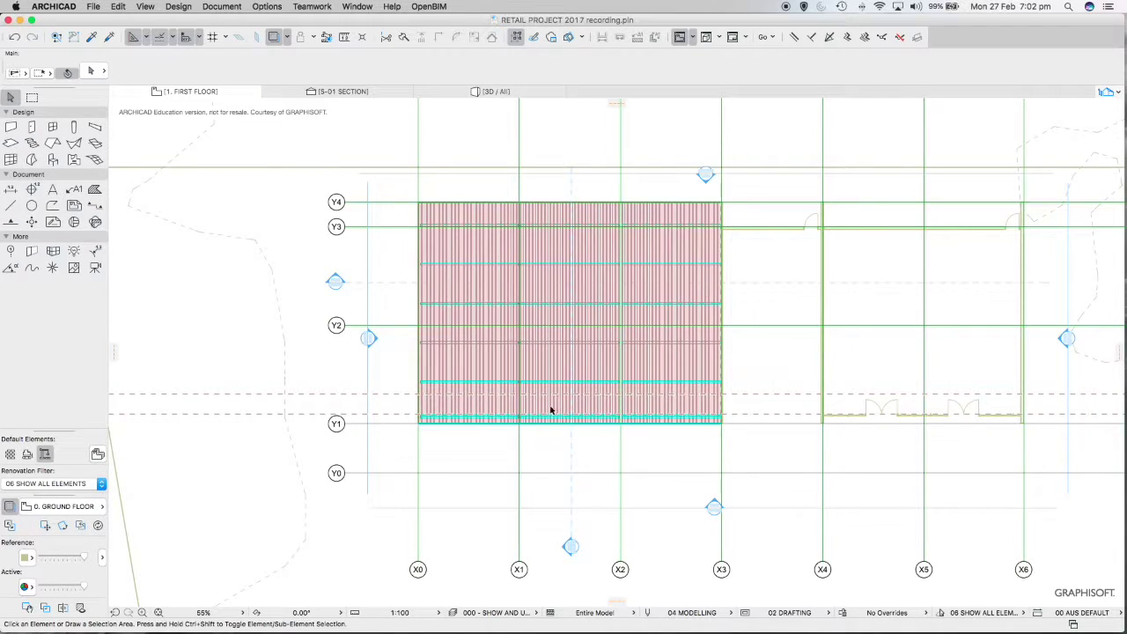
Select the Spandek roof and use Offset Edge to push its Y4 edge out by 50.
{"action": "scroll", "coordinate": [551, 217], "scroll_direction": "up", "scroll_amount": 5}
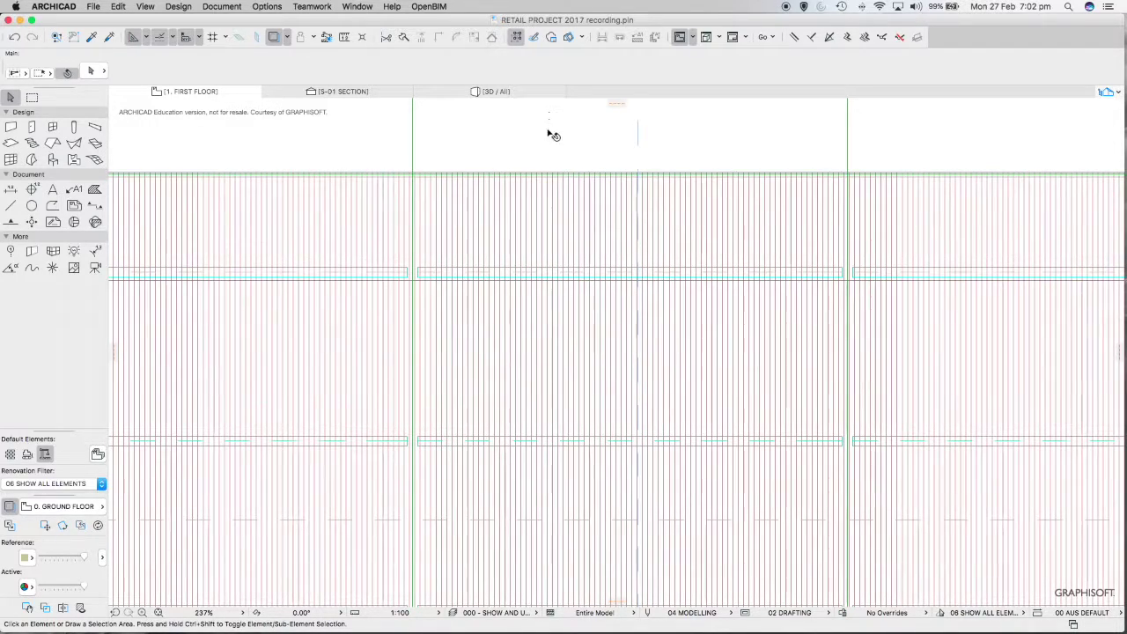
{"action": "left_click", "coordinate": [568, 223]}
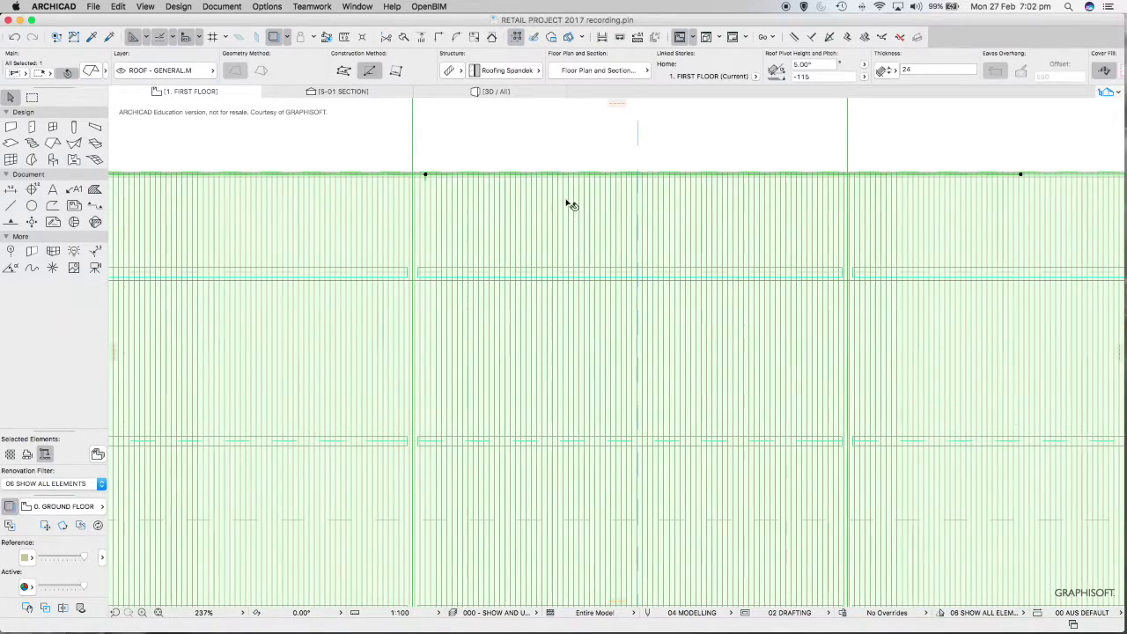
{"action": "scroll", "coordinate": [518, 178], "scroll_direction": "up", "scroll_amount": 3}
{"action": "scroll", "coordinate": [514, 176], "scroll_direction": "up", "scroll_amount": 4}
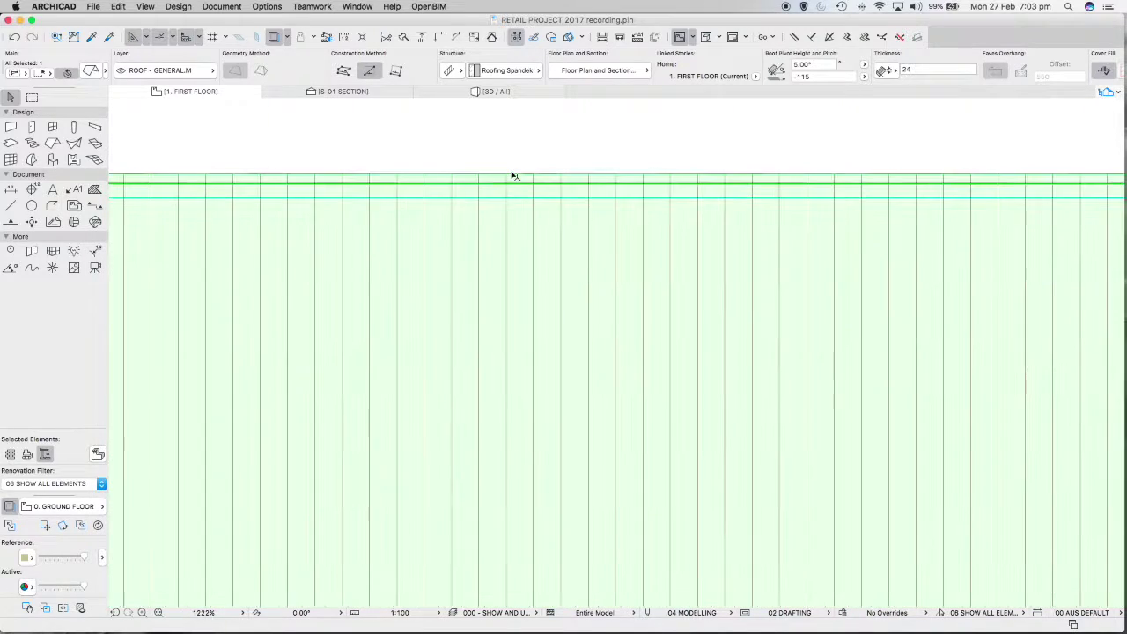
{"action": "left_click", "coordinate": [610, 176]}
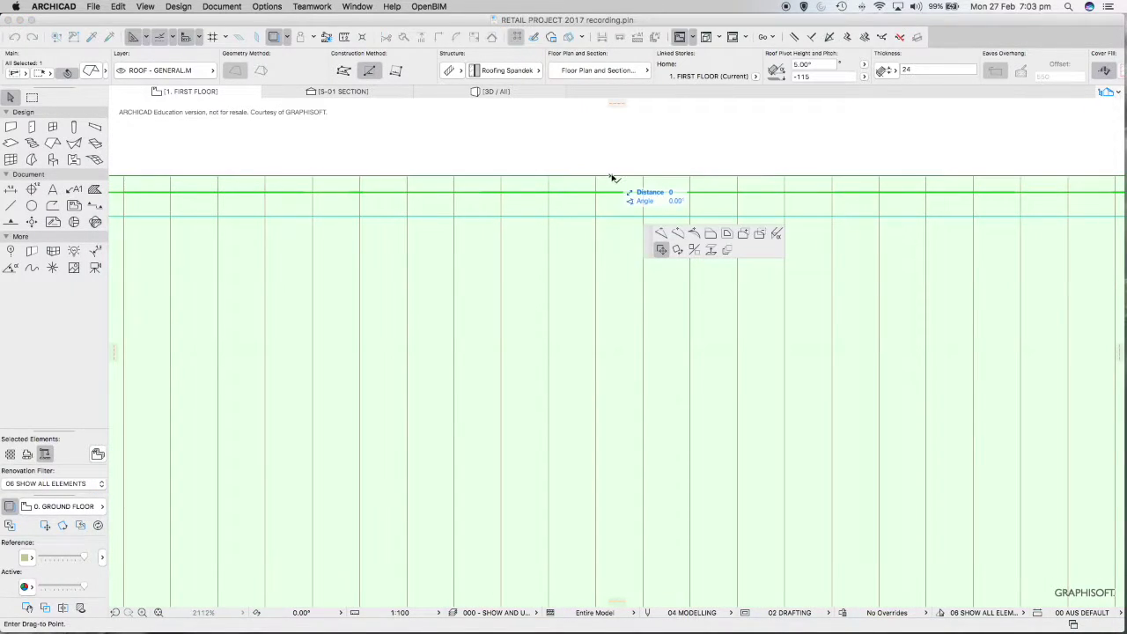
{"action": "left_click", "coordinate": [712, 235]}
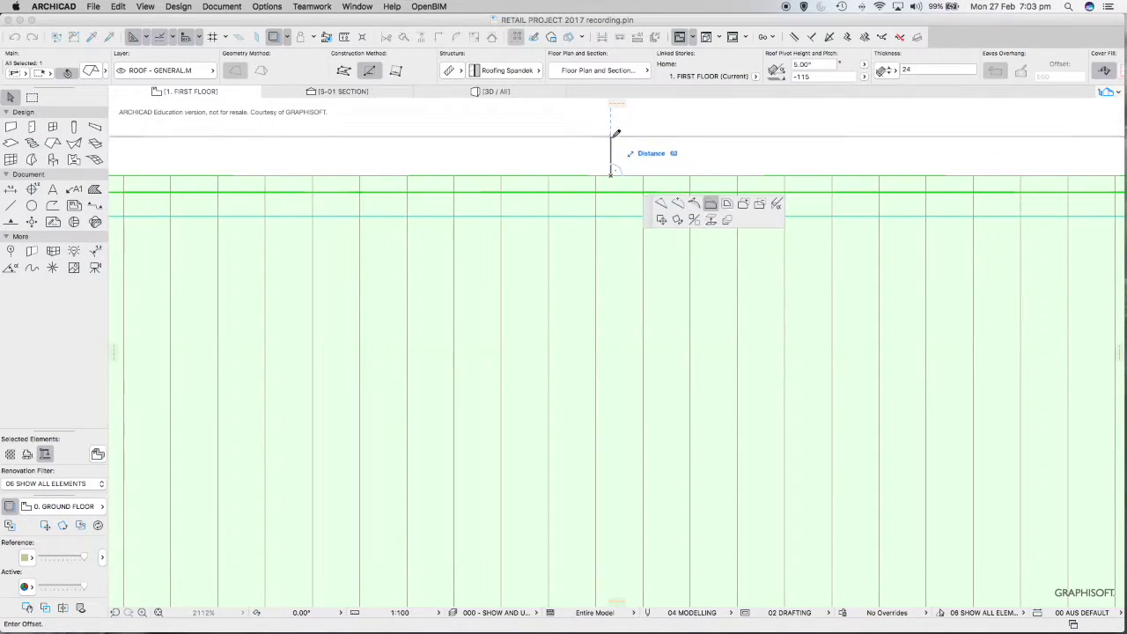
{"action": "type", "text": "5.0"}
{"action": "key", "text": "Return"}
{"action": "scroll", "coordinate": [277, 181], "scroll_direction": "up", "scroll_amount": 5}
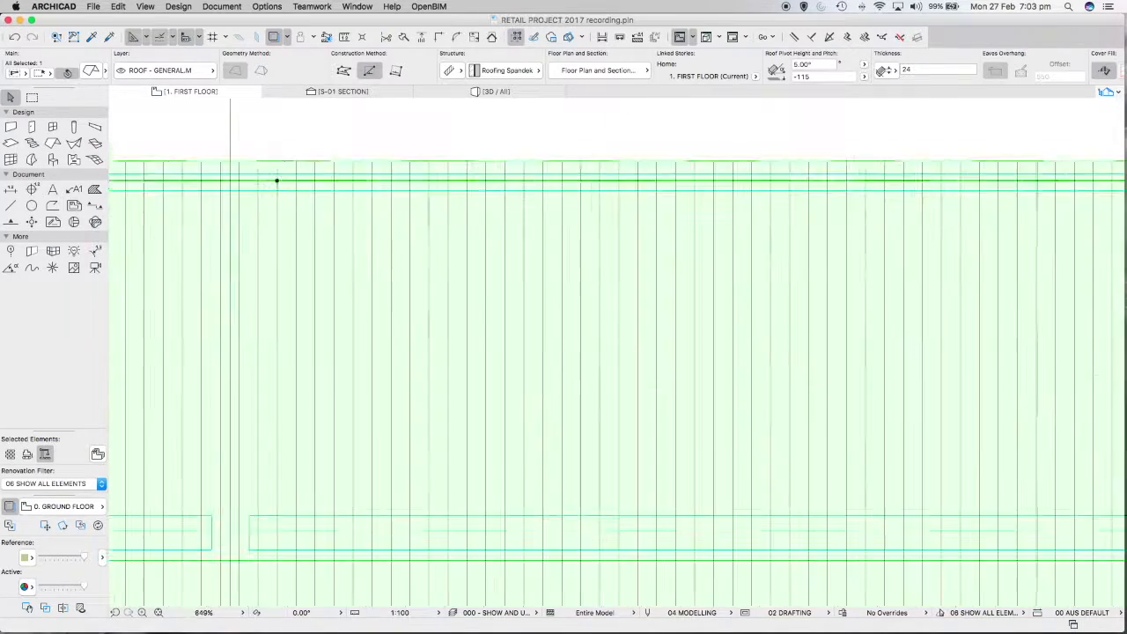
{"action": "scroll", "coordinate": [277, 181], "scroll_direction": "down", "scroll_amount": 10}
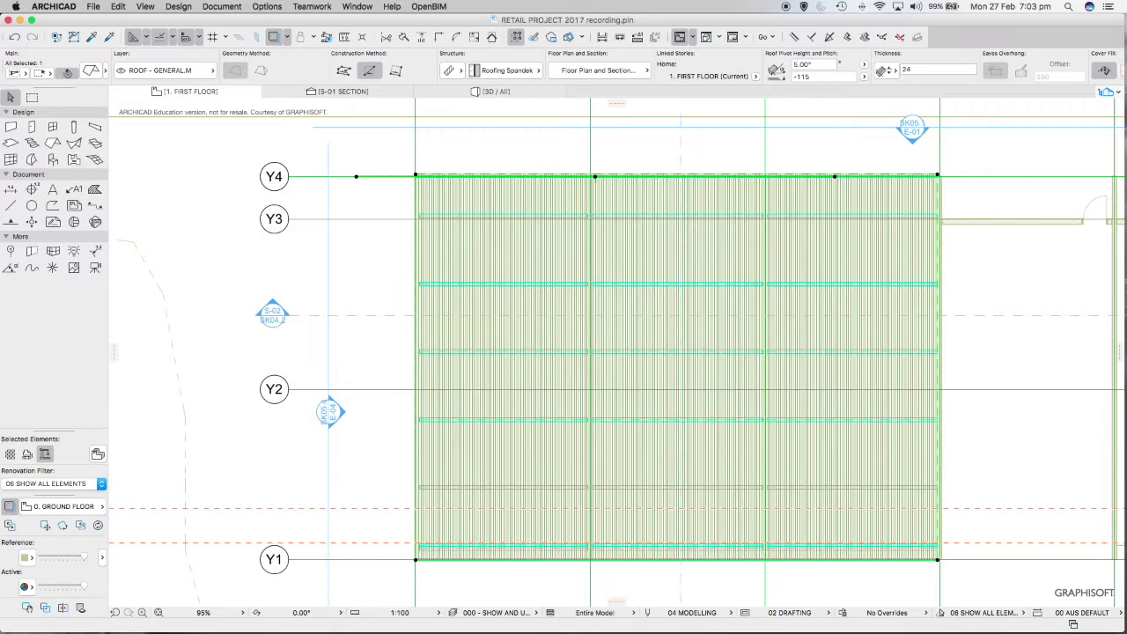
{"action": "key", "text": "Escape"}
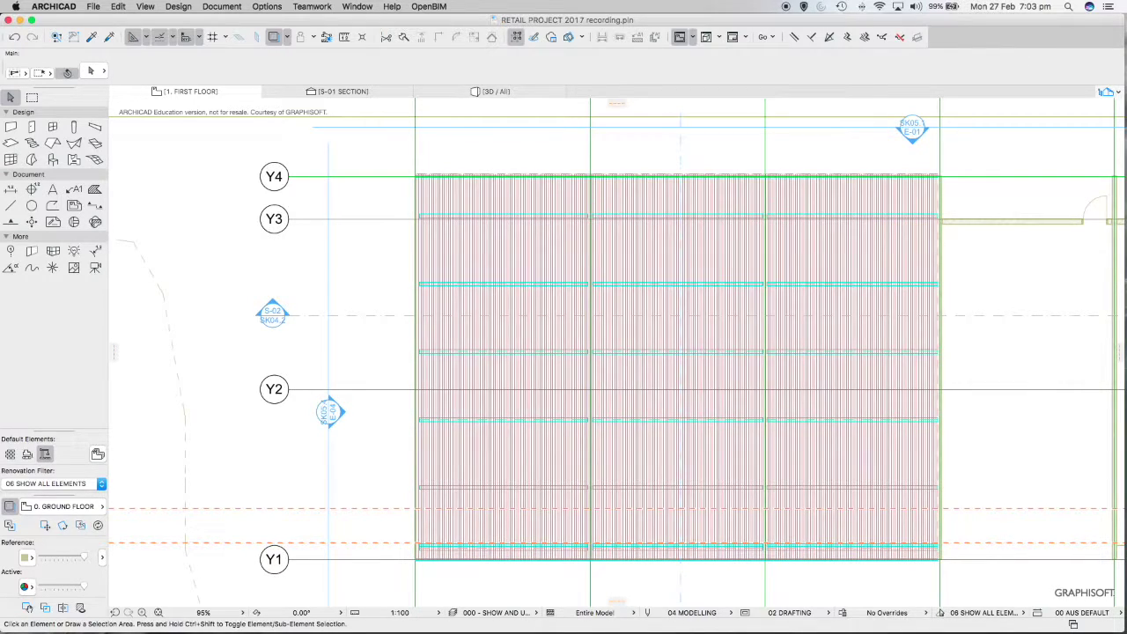
{"action": "left_click", "coordinate": [339, 91]}
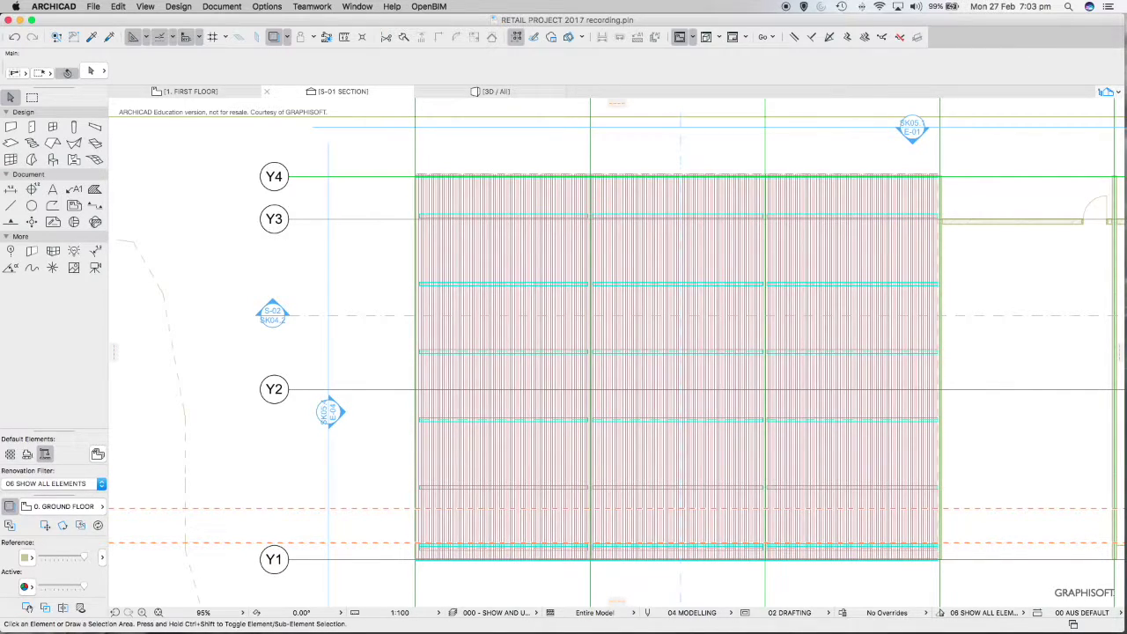
{"action": "scroll", "coordinate": [846, 379], "scroll_direction": "up", "scroll_amount": 10}
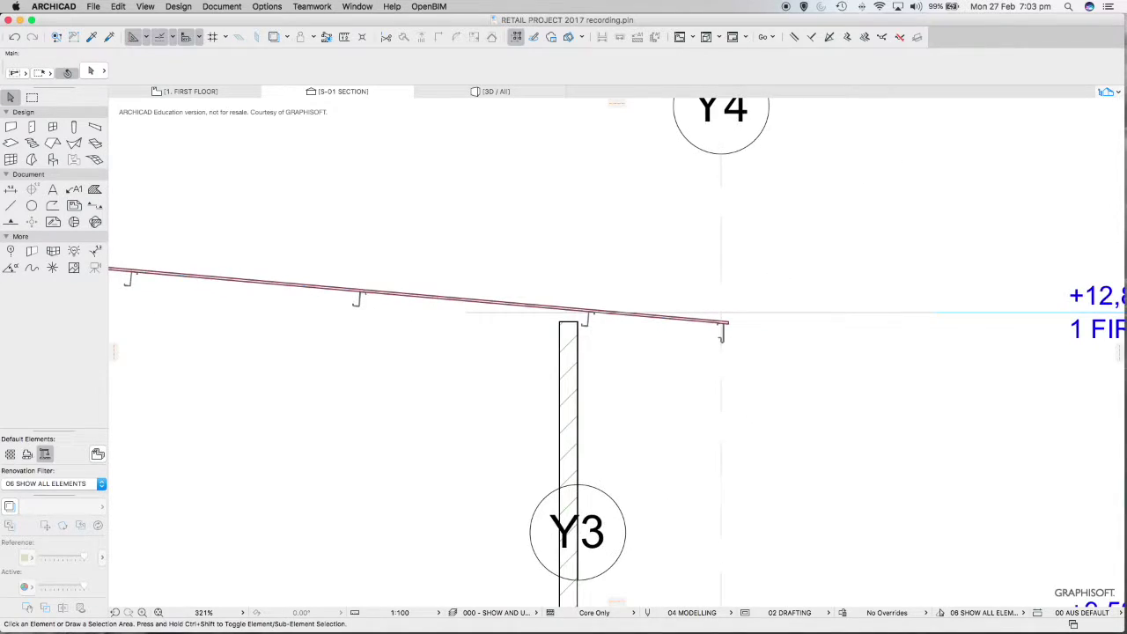
{"action": "scroll", "coordinate": [661, 282], "scroll_direction": "up", "scroll_amount": 3}
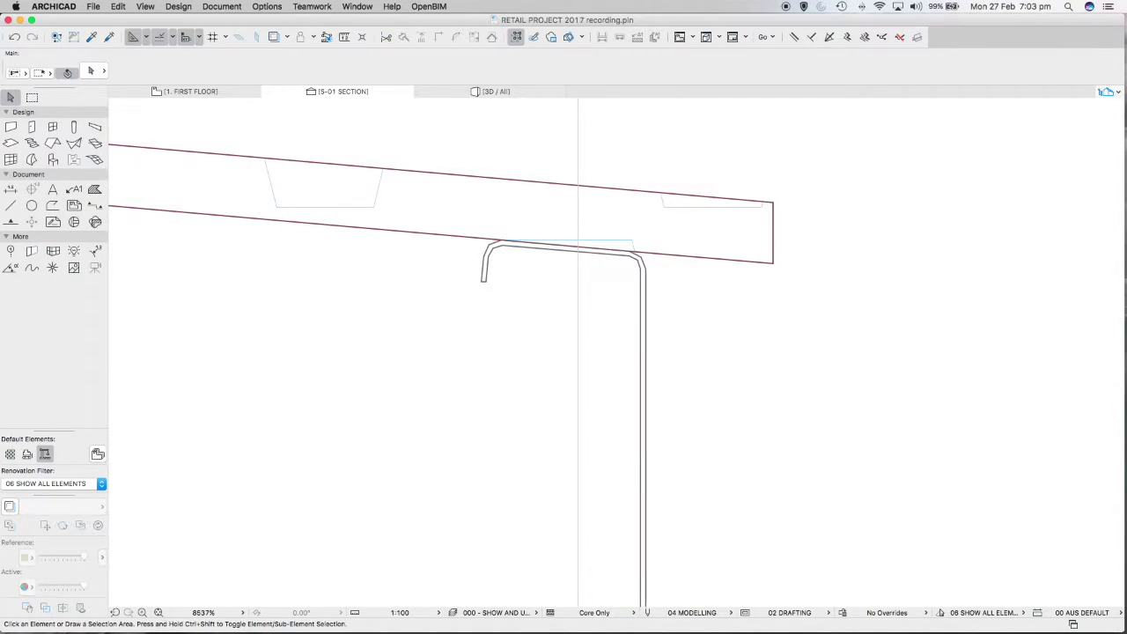
{"action": "scroll", "coordinate": [660, 282], "scroll_direction": "down", "scroll_amount": 8}
{"action": "scroll", "coordinate": [560, 270], "scroll_direction": "down", "scroll_amount": 10}
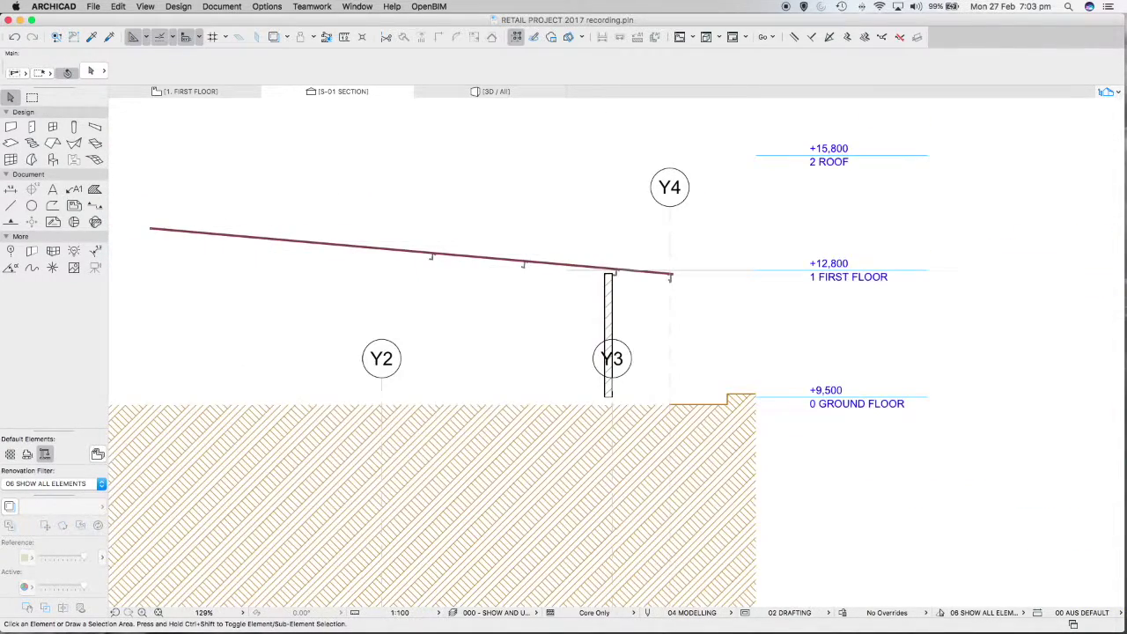
{"action": "scroll", "coordinate": [564, 265], "scroll_direction": "up", "scroll_amount": 8}
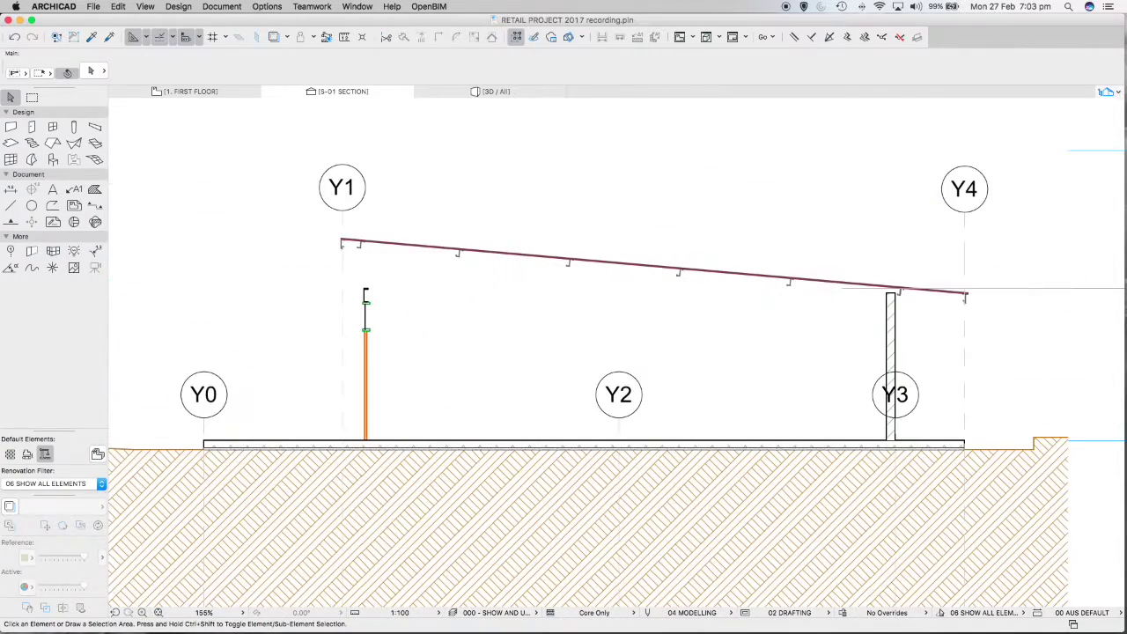
{"action": "scroll", "coordinate": [551, 259], "scroll_direction": "down", "scroll_amount": 2}
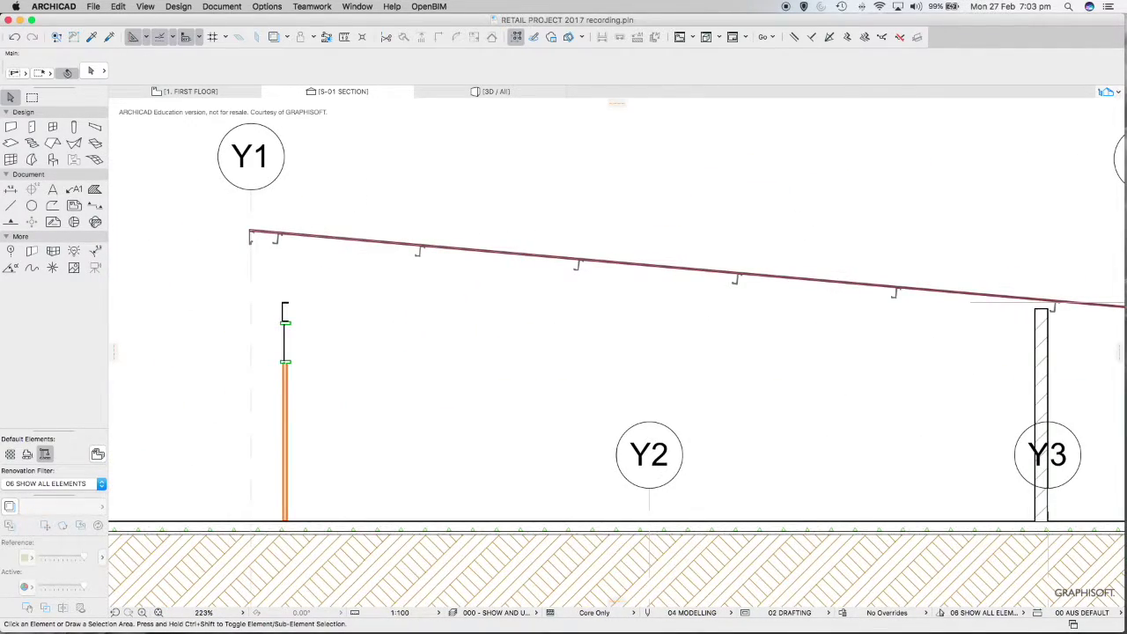
{"action": "scroll", "coordinate": [617, 352], "scroll_direction": "right", "scroll_amount": 3}
{"action": "scroll", "coordinate": [617, 353], "scroll_direction": "down", "scroll_amount": 1}
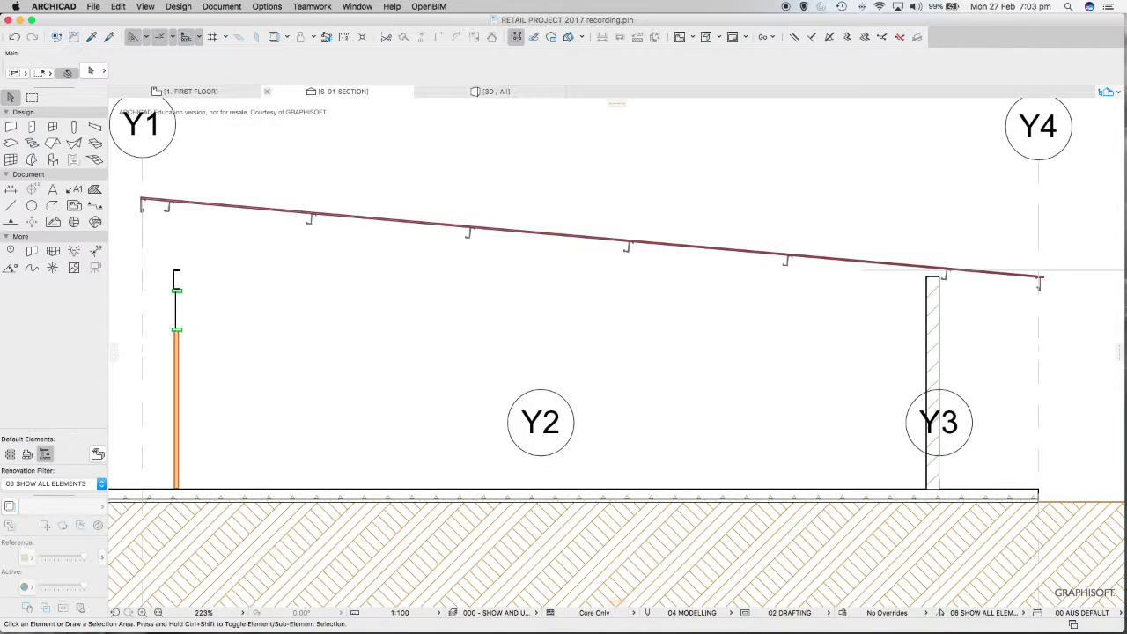
{"action": "left_click", "coordinate": [202, 91]}
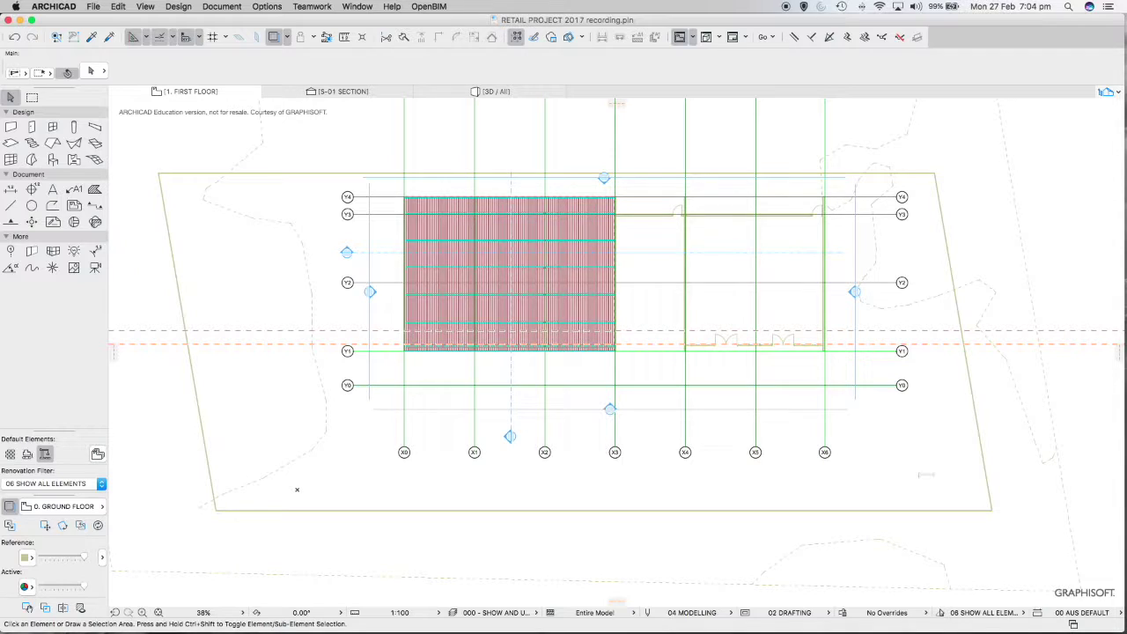
Go to the 2. ROOF story through the Navigator, zoom to the wall corner and pick the Roof tool.
{"action": "scroll", "coordinate": [564, 308], "scroll_direction": "right", "scroll_amount": 5}
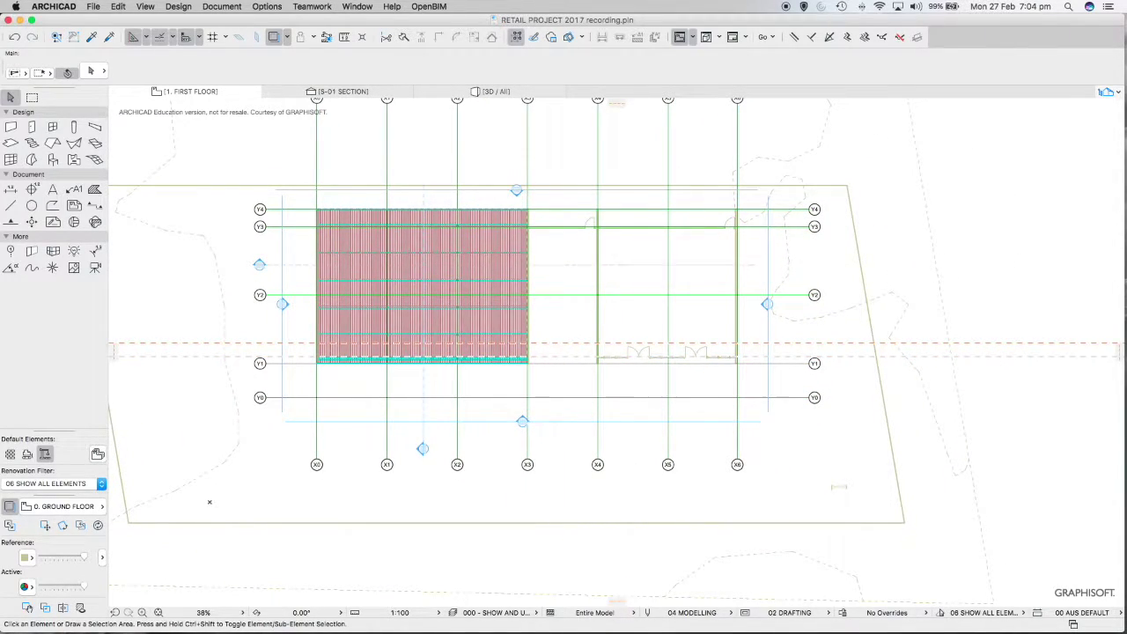
{"action": "left_click", "coordinate": [1107, 92]}
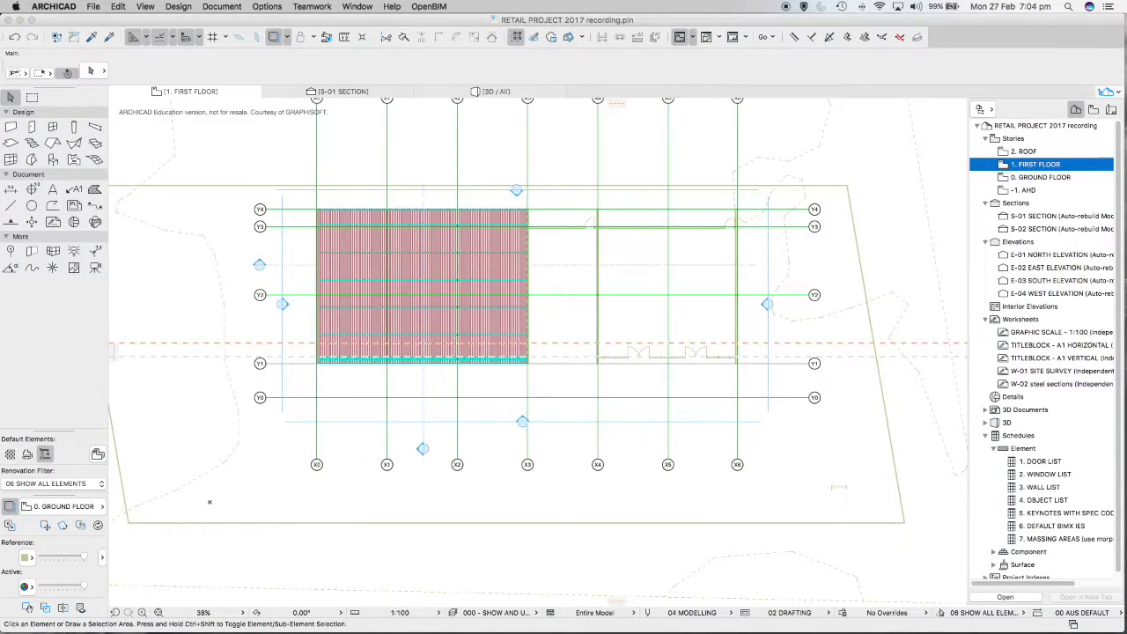
{"action": "key", "text": "super+Up"}
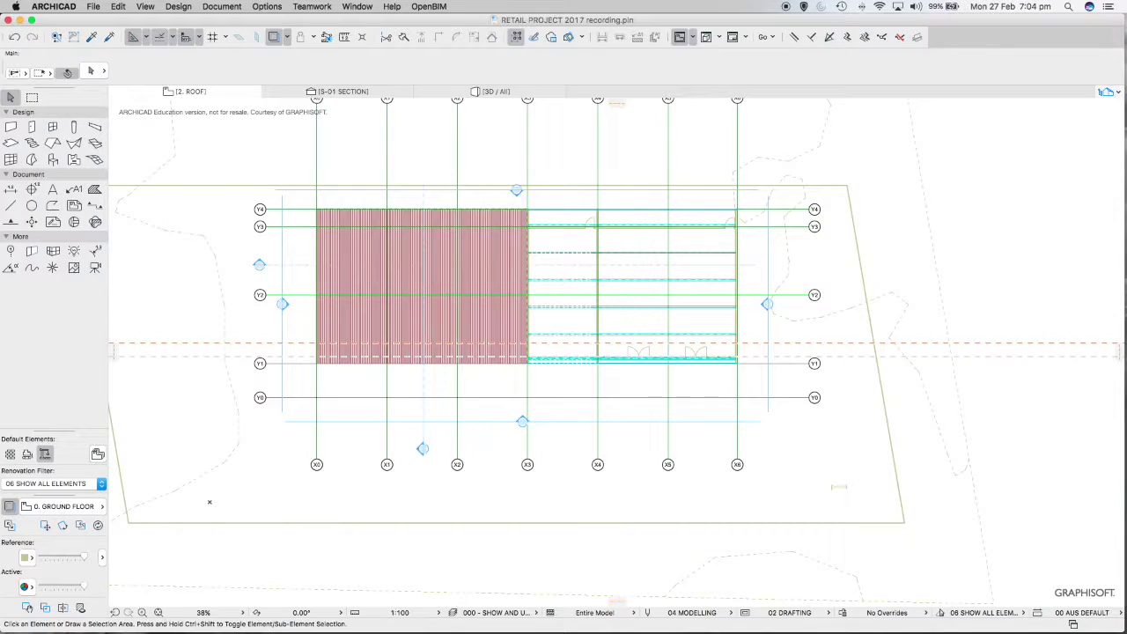
{"action": "left_click", "coordinate": [1107, 92]}
{"action": "key", "text": "super+plus"}
{"action": "key", "text": "super+plus"}
{"action": "scroll", "coordinate": [547, 207], "scroll_direction": "up", "scroll_amount": 5}
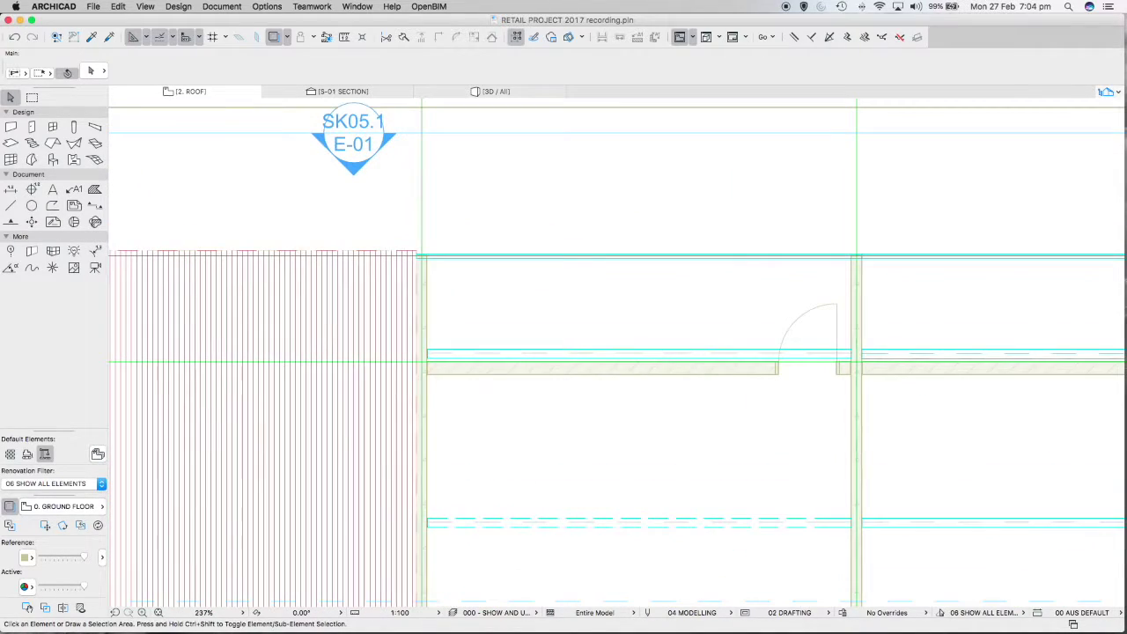
{"action": "left_click", "coordinate": [53, 142]}
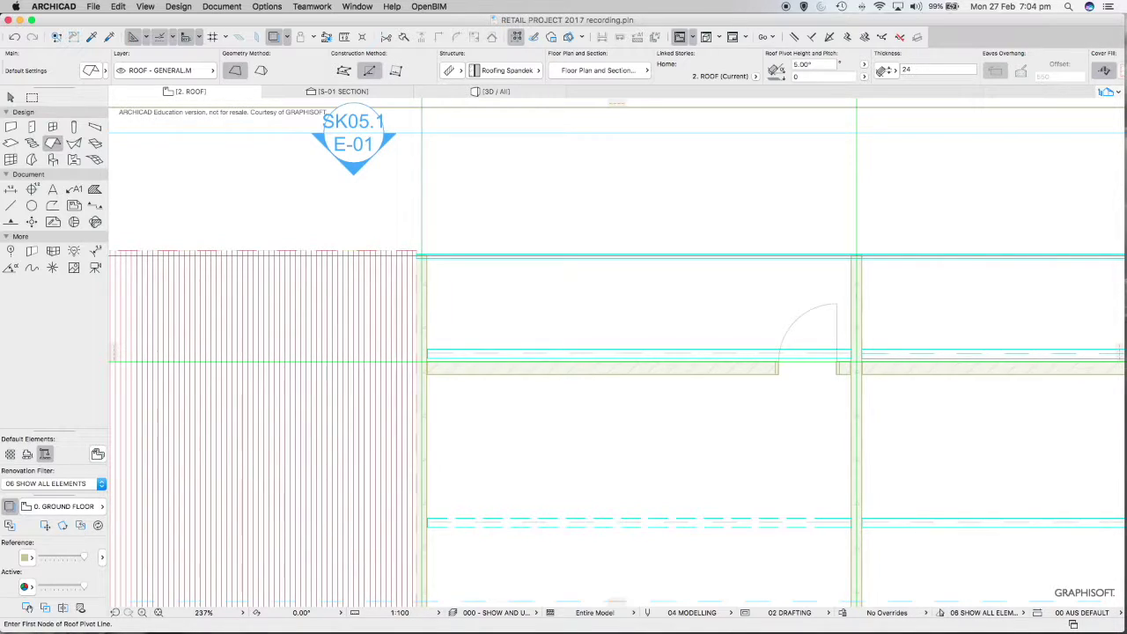
Draw a roof pivot line, then cancel it to restart as a rectangle roof.
{"action": "scroll", "coordinate": [426, 264], "scroll_direction": "up", "scroll_amount": 5}
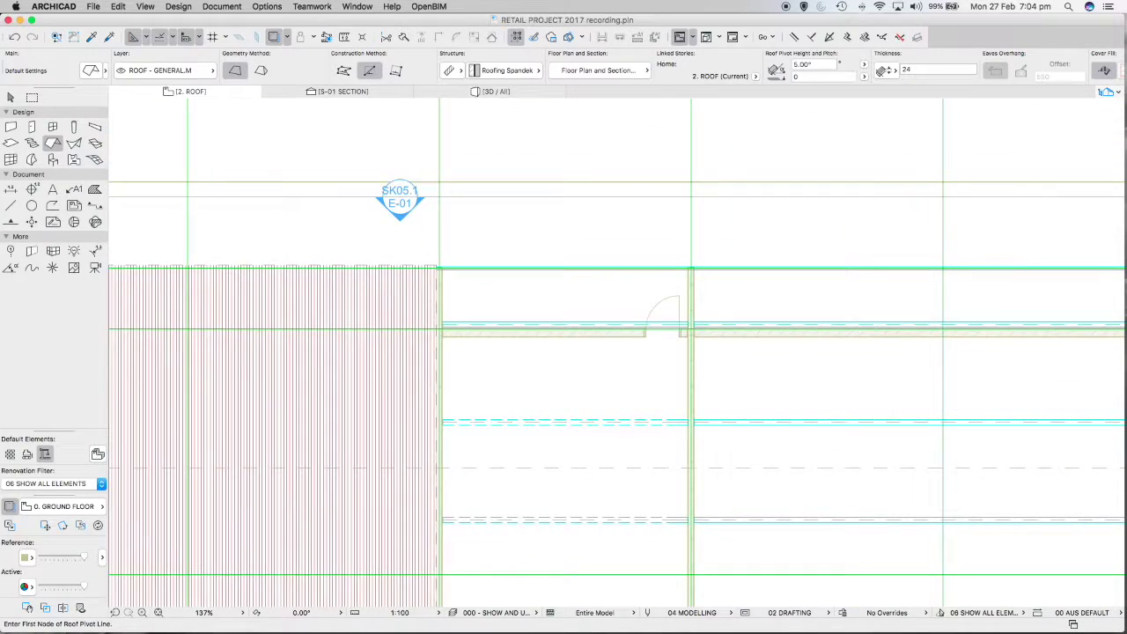
{"action": "scroll", "coordinate": [447, 269], "scroll_direction": "up", "scroll_amount": 6}
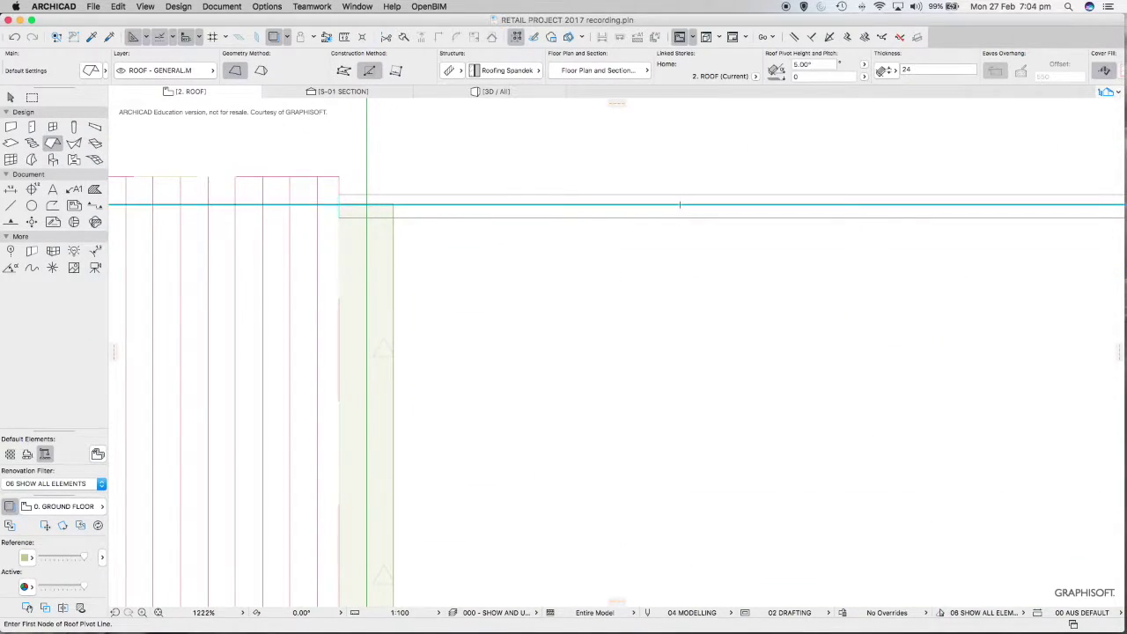
{"action": "left_click", "coordinate": [434, 206]}
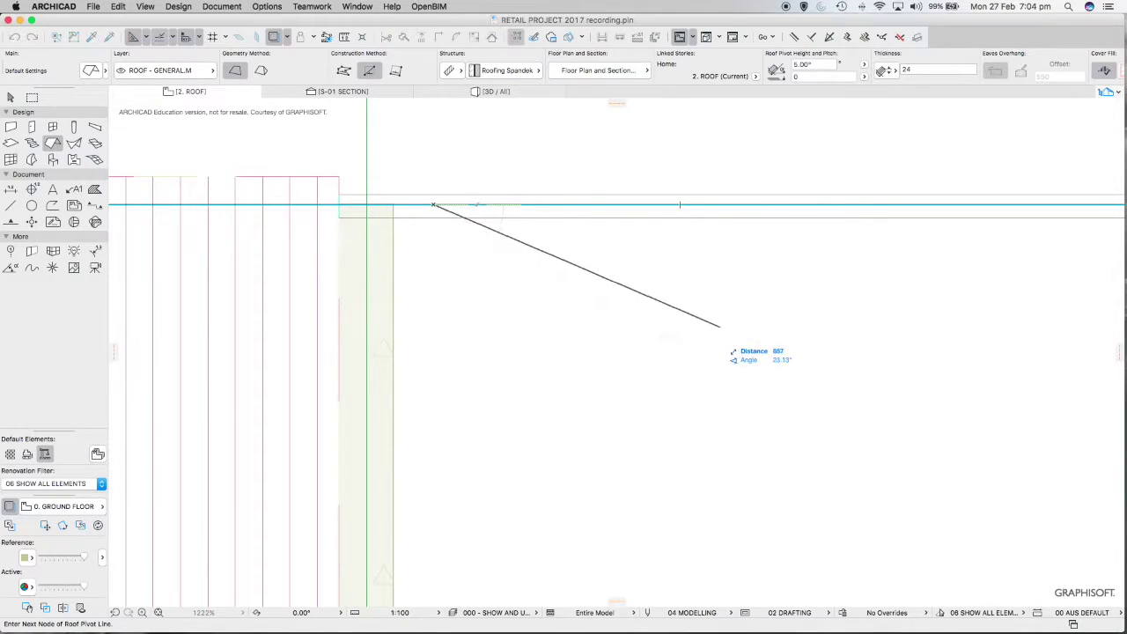
{"action": "scroll", "coordinate": [724, 324], "scroll_direction": "down", "scroll_amount": 6}
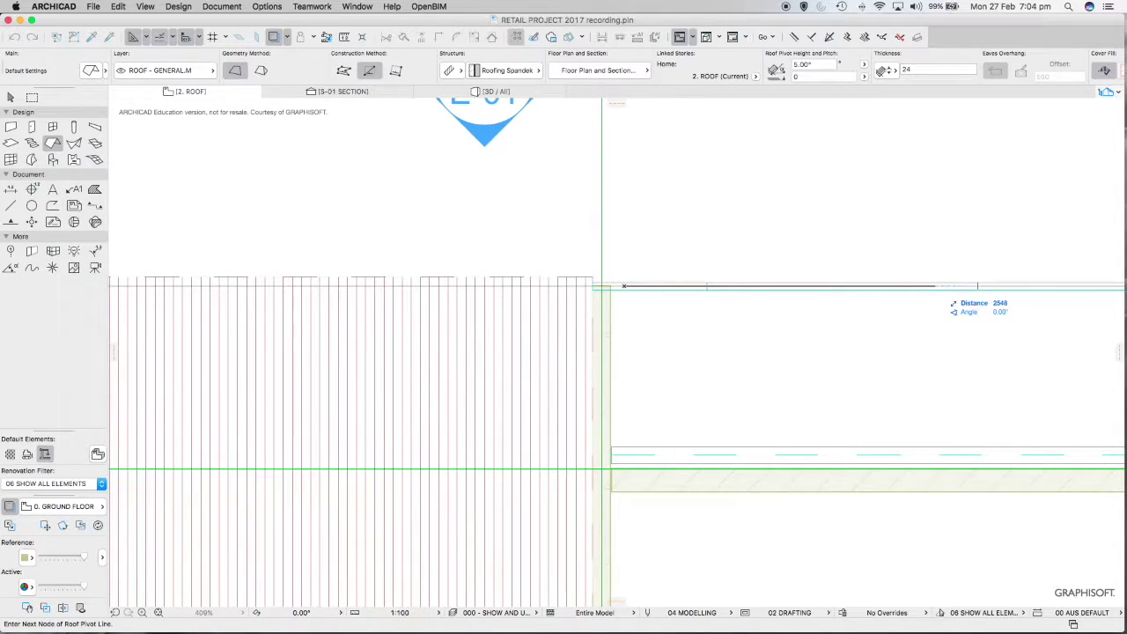
{"action": "left_click", "coordinate": [977, 286]}
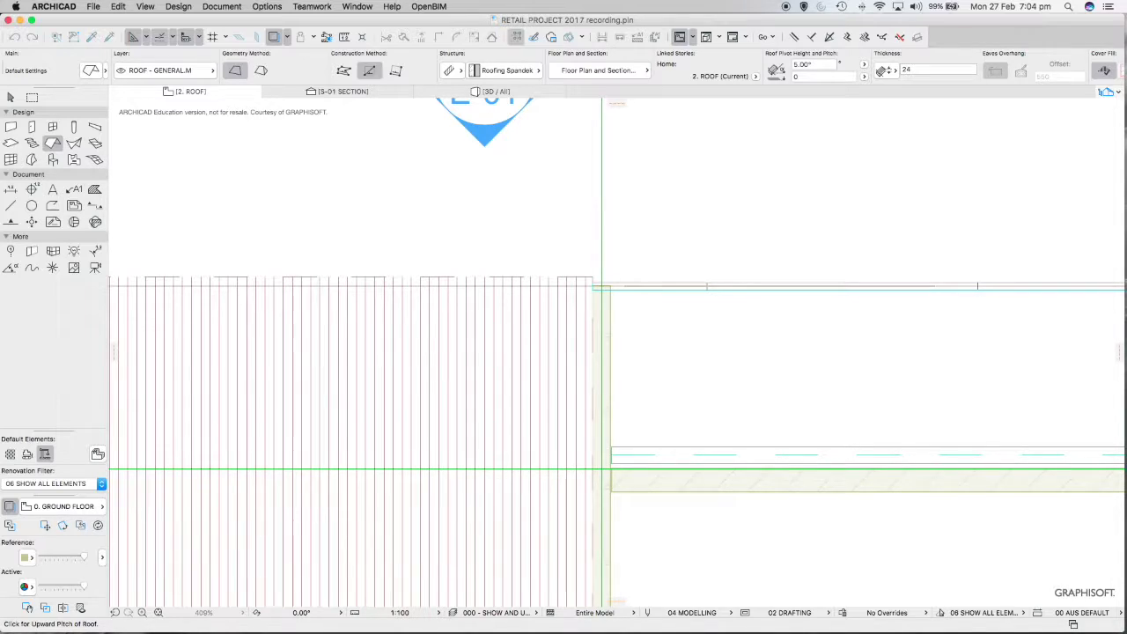
{"action": "key", "text": "Escape"}
{"action": "scroll", "coordinate": [599, 291], "scroll_direction": "down", "scroll_amount": 3}
{"action": "scroll", "coordinate": [599, 291], "scroll_direction": "up", "scroll_amount": 8}
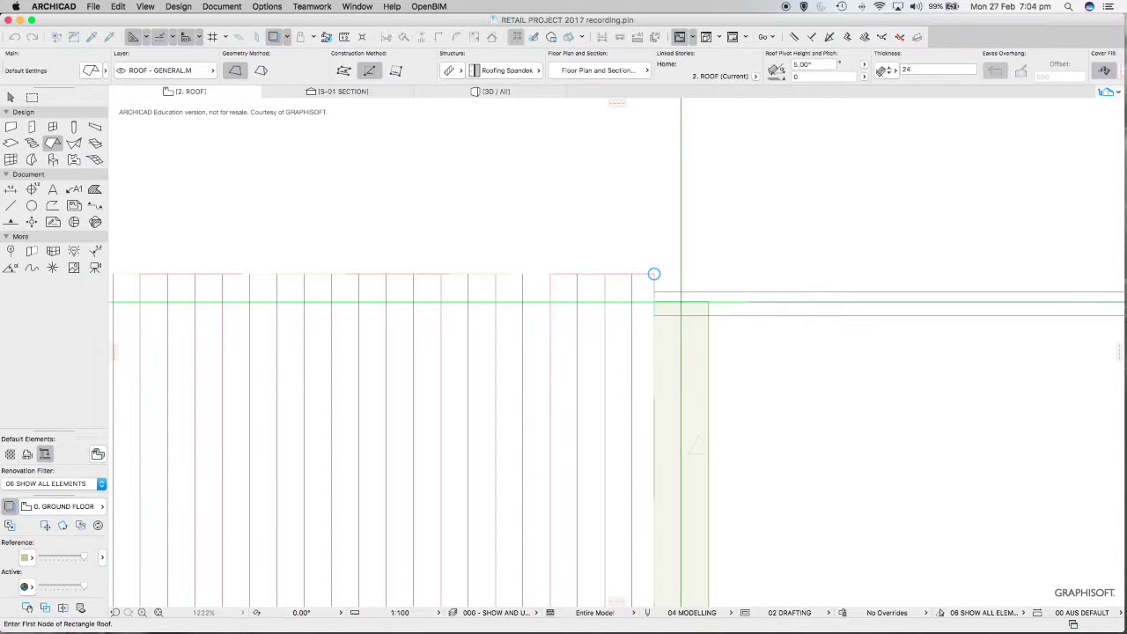
Place both corners of a 6310 × 13600 Spandek roof over the X3–X4 bay between Y1 and Y4.
{"action": "left_click", "coordinate": [653, 274]}
{"action": "scroll", "coordinate": [812, 352], "scroll_direction": "down", "scroll_amount": 5}
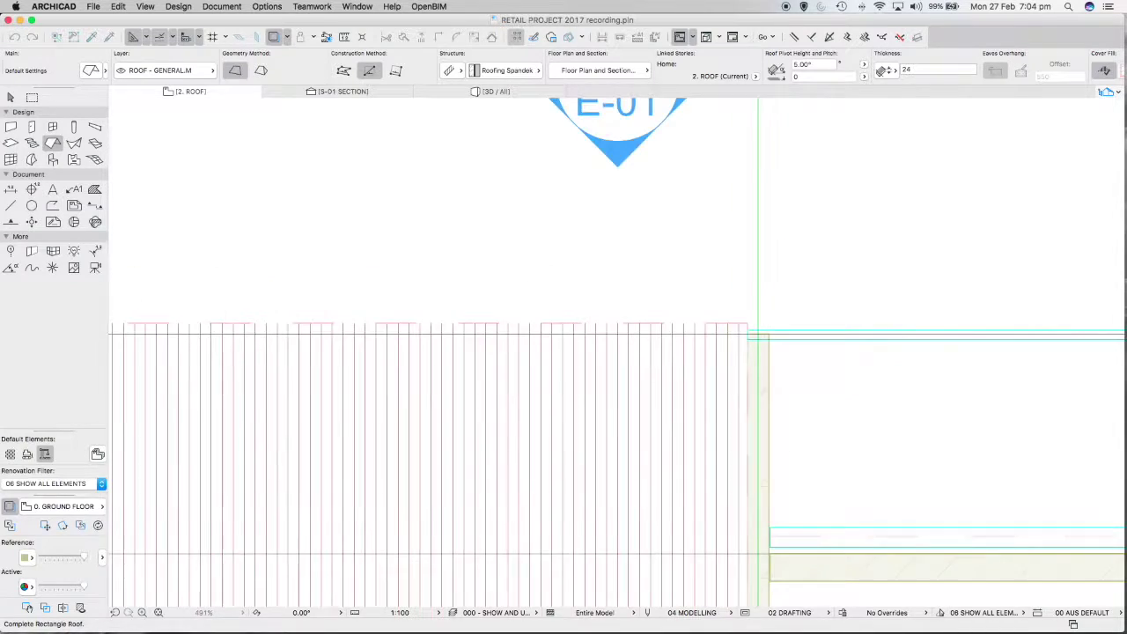
{"action": "scroll", "coordinate": [564, 353], "scroll_direction": "right", "scroll_amount": 3}
{"action": "scroll", "coordinate": [563, 352], "scroll_direction": "down", "scroll_amount": 2}
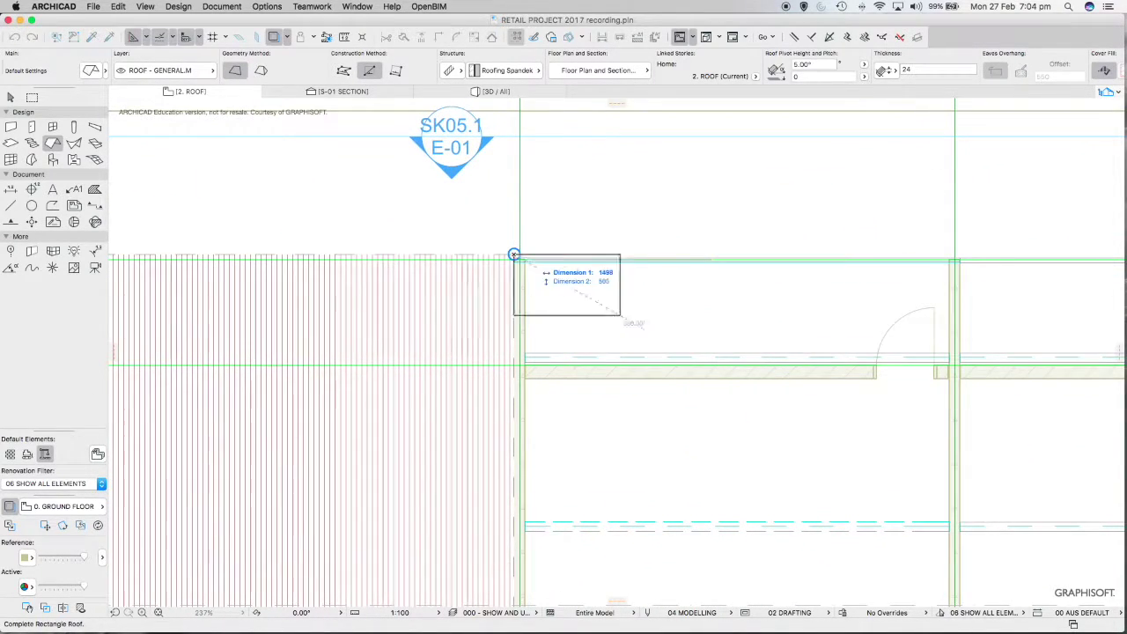
{"action": "scroll", "coordinate": [516, 255], "scroll_direction": "down", "scroll_amount": 1}
{"action": "scroll", "coordinate": [657, 335], "scroll_direction": "down", "scroll_amount": 5}
{"action": "scroll", "coordinate": [632, 264], "scroll_direction": "down", "scroll_amount": 4}
{"action": "scroll", "coordinate": [631, 265], "scroll_direction": "right", "scroll_amount": 2}
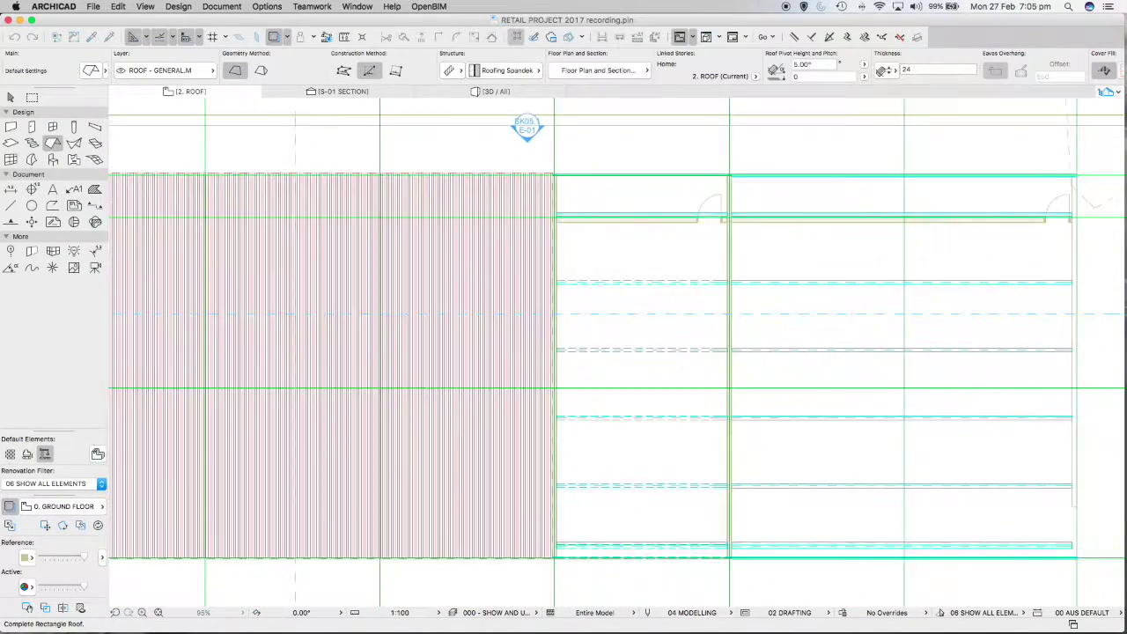
{"action": "scroll", "coordinate": [541, 132], "scroll_direction": "down", "scroll_amount": 4}
{"action": "scroll", "coordinate": [523, 574], "scroll_direction": "up", "scroll_amount": 10}
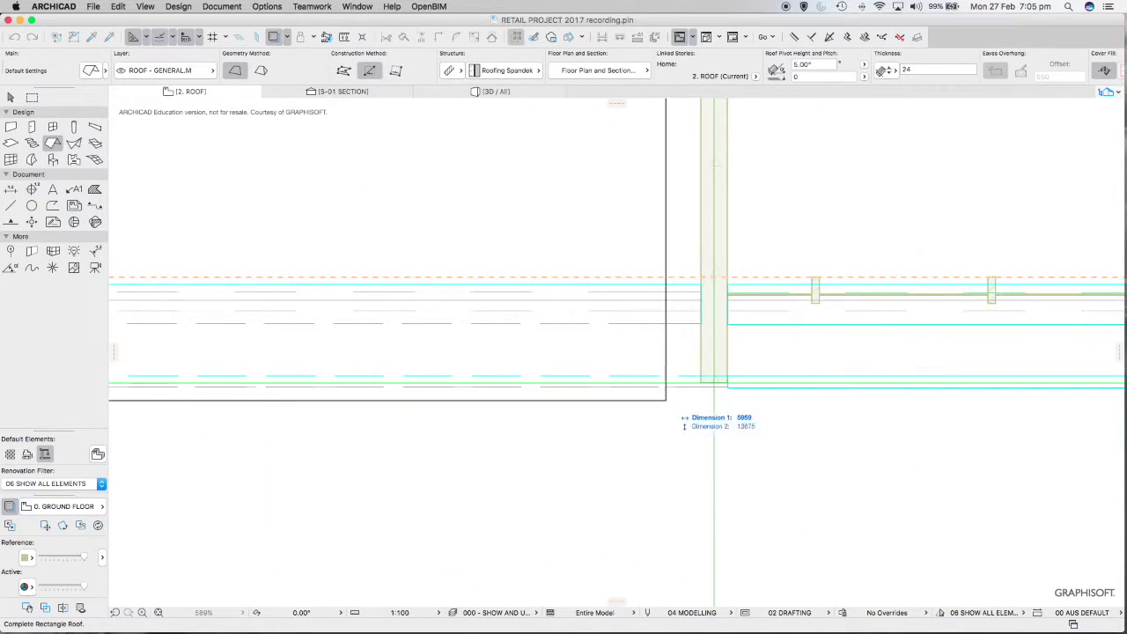
{"action": "scroll", "coordinate": [666, 400], "scroll_direction": "down", "scroll_amount": 1}
{"action": "scroll", "coordinate": [666, 401], "scroll_direction": "down", "scroll_amount": 3}
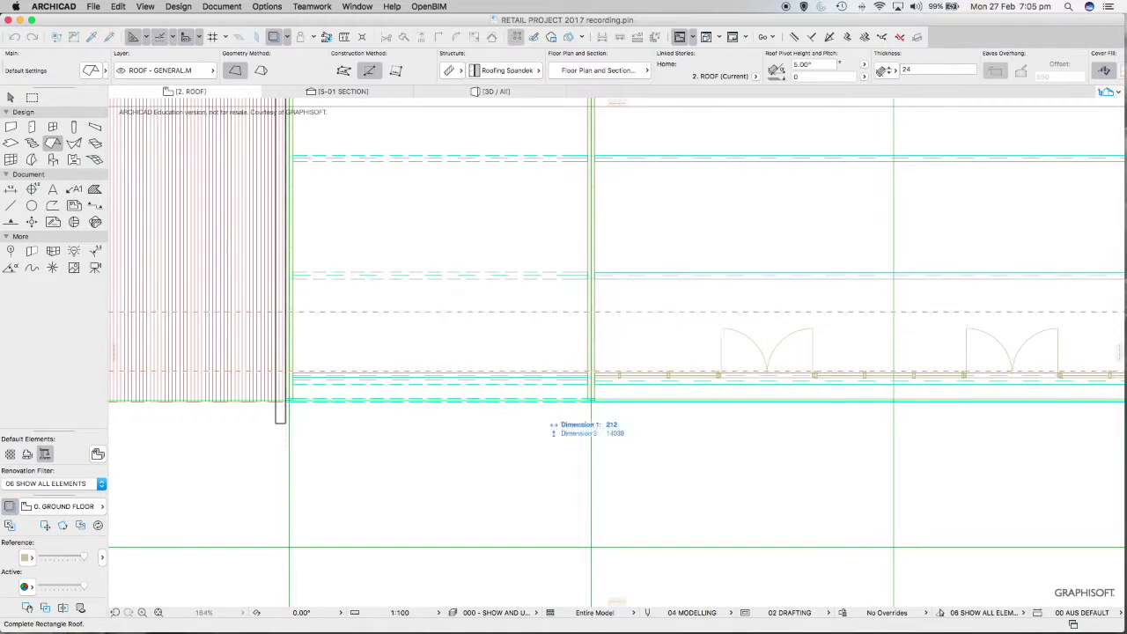
{"action": "scroll", "coordinate": [276, 422], "scroll_direction": "up", "scroll_amount": 5}
{"action": "scroll", "coordinate": [331, 349], "scroll_direction": "up", "scroll_amount": 3}
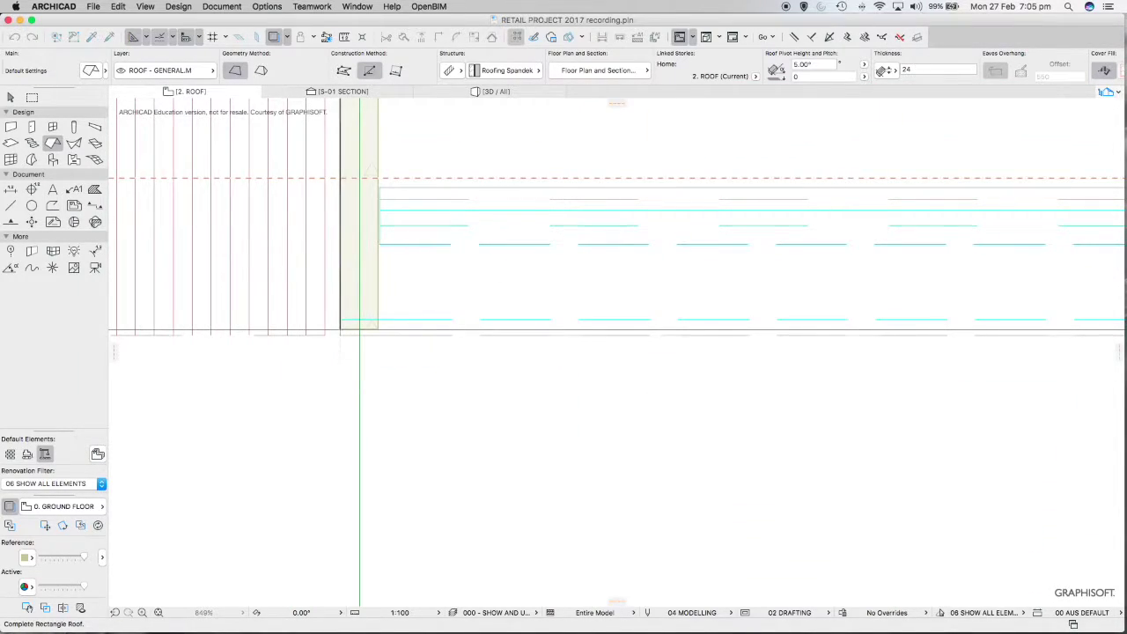
{"action": "scroll", "coordinate": [357, 350], "scroll_direction": "up", "scroll_amount": 5}
{"action": "scroll", "coordinate": [428, 344], "scroll_direction": "down", "scroll_amount": 10}
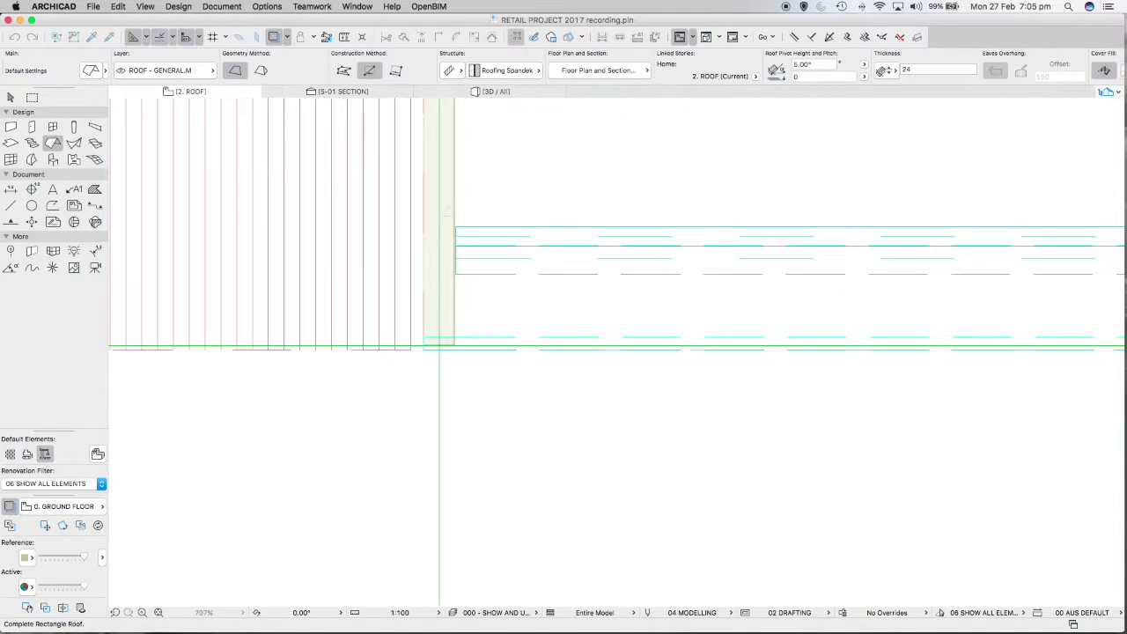
{"action": "scroll", "coordinate": [716, 348], "scroll_direction": "down", "scroll_amount": 4}
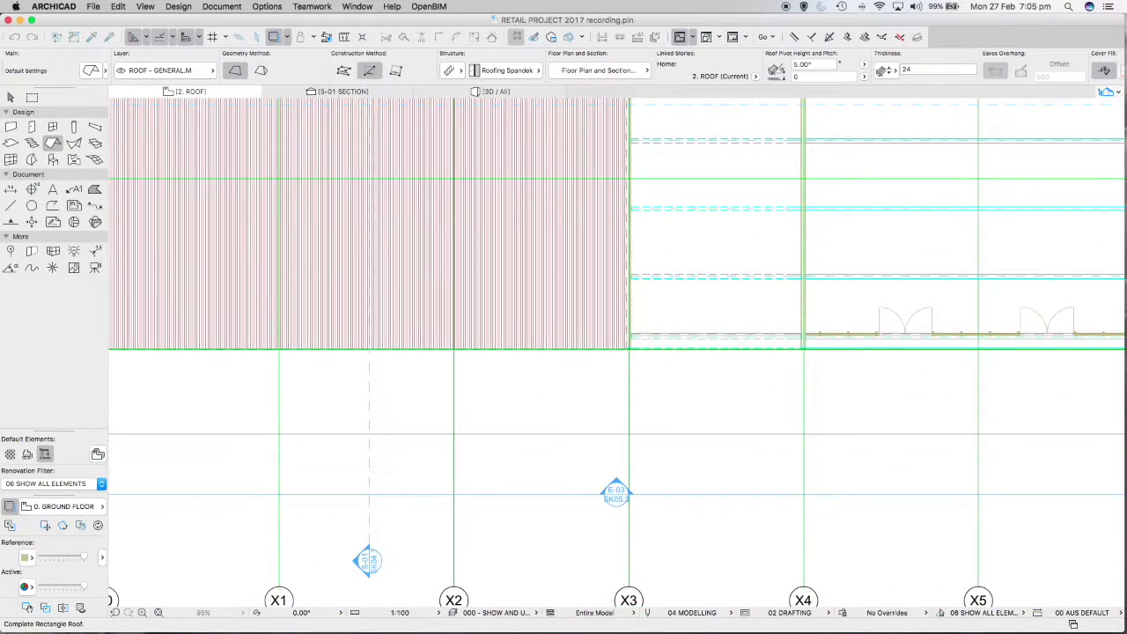
{"action": "scroll", "coordinate": [833, 357], "scroll_direction": "up", "scroll_amount": 15}
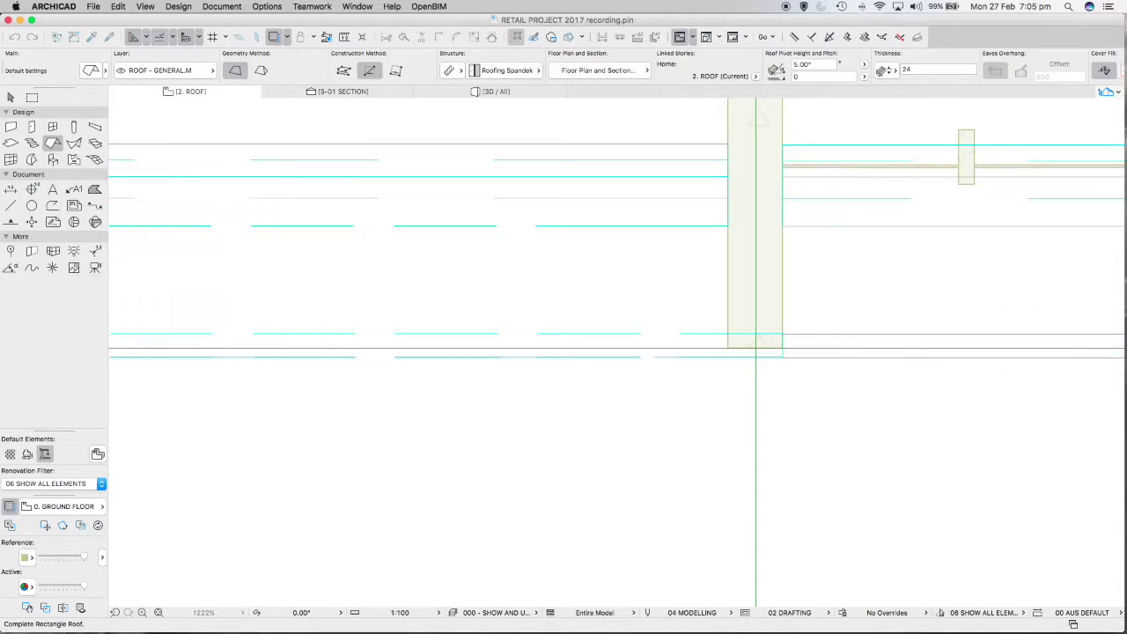
{"action": "scroll", "coordinate": [721, 335], "scroll_direction": "up", "scroll_amount": 8}
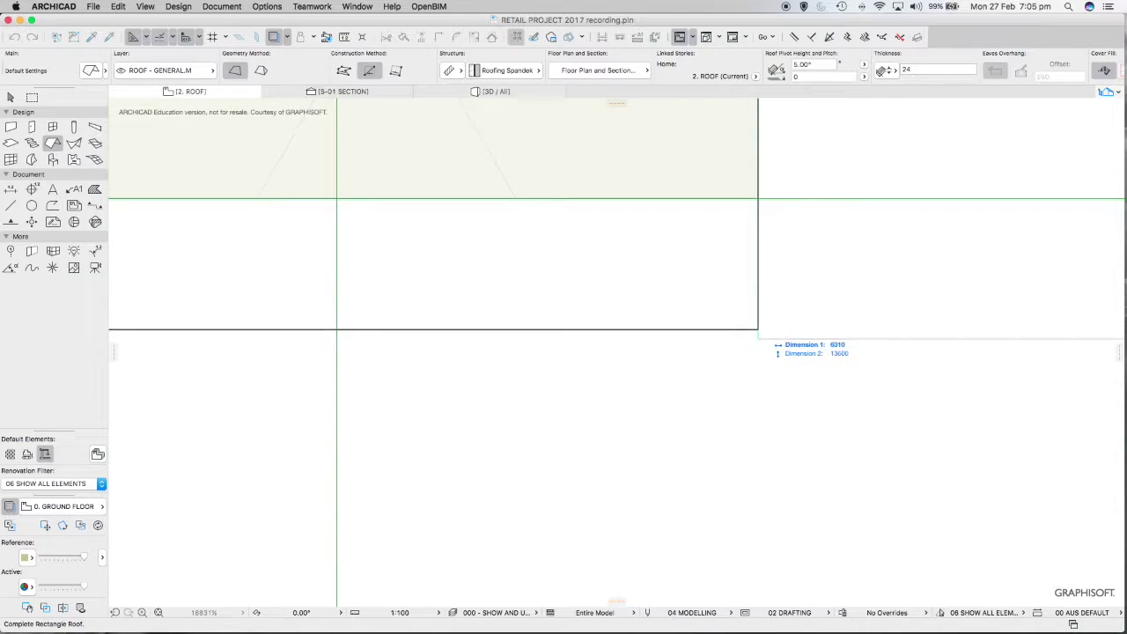
{"action": "left_click", "coordinate": [759, 328]}
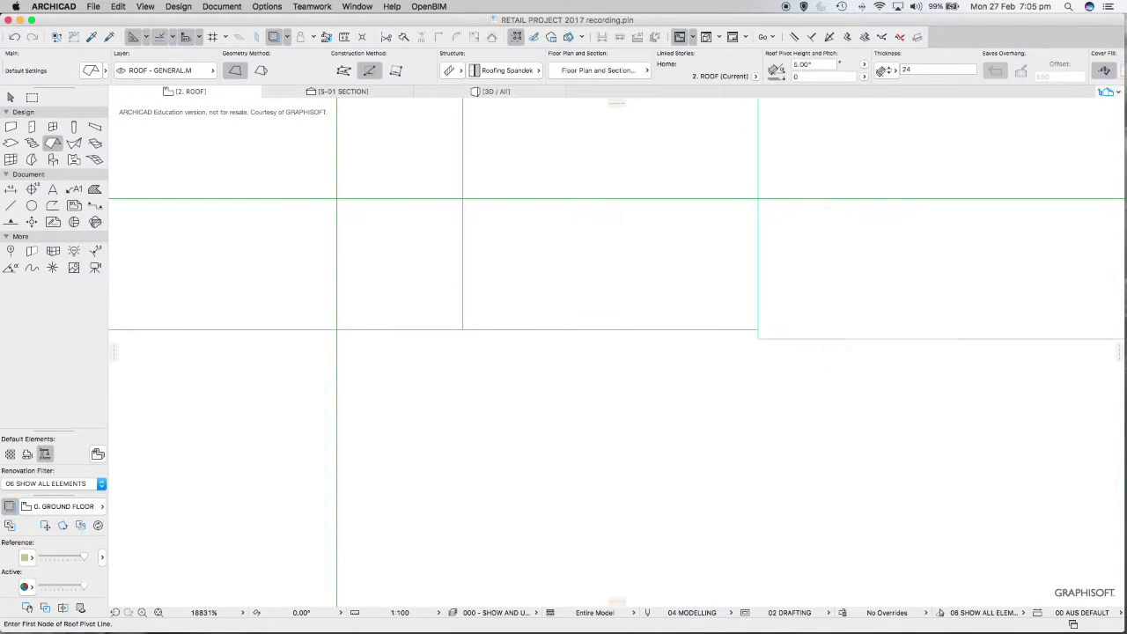
{"action": "scroll", "coordinate": [745, 379], "scroll_direction": "down", "scroll_amount": 10}
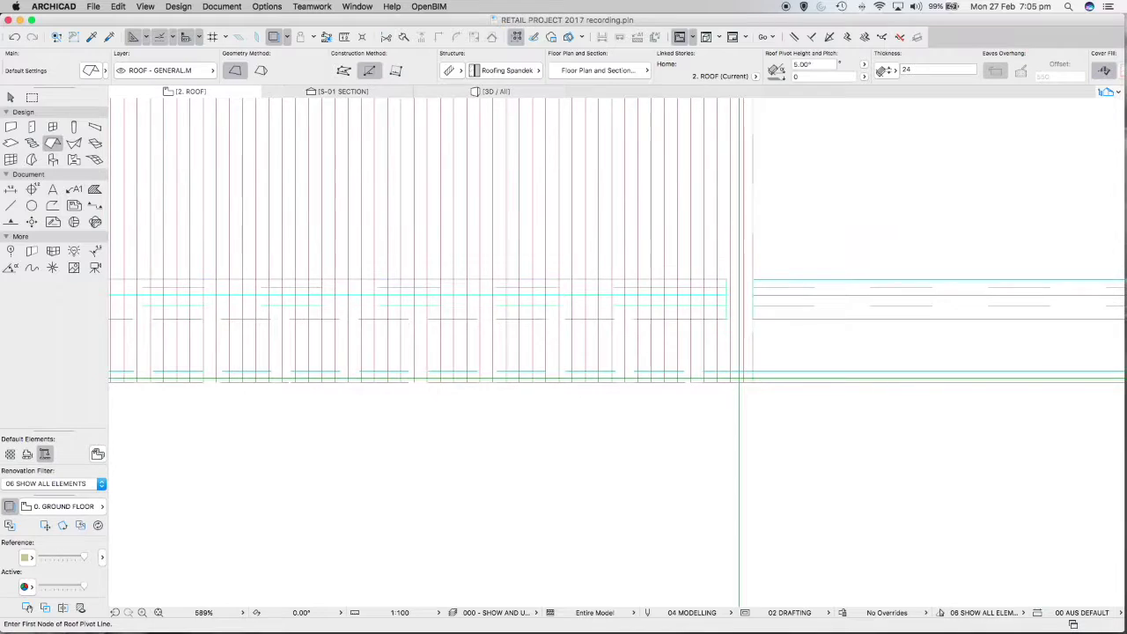
{"action": "scroll", "coordinate": [744, 378], "scroll_direction": "down", "scroll_amount": 10}
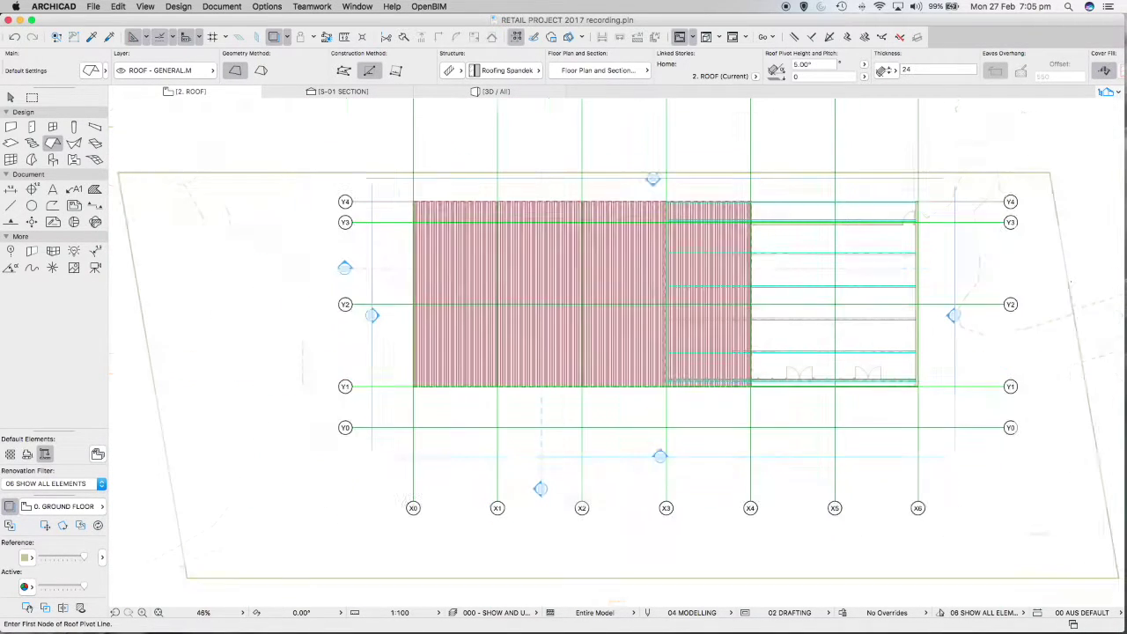
Stretch section line S-01 to cut between grids X3 and X4, then open the S-01 section.
{"action": "middle_click_drag", "start_coordinate": [744, 378], "coordinate": [656, 365]}
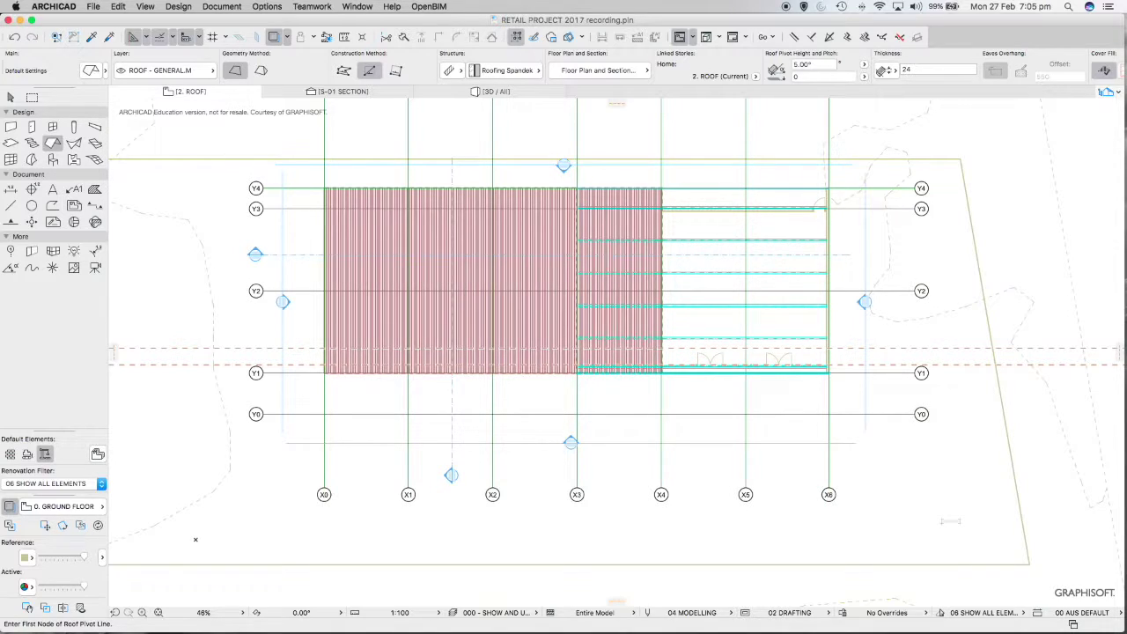
{"action": "key", "text": "Escape"}
{"action": "left_click", "coordinate": [451, 476]}
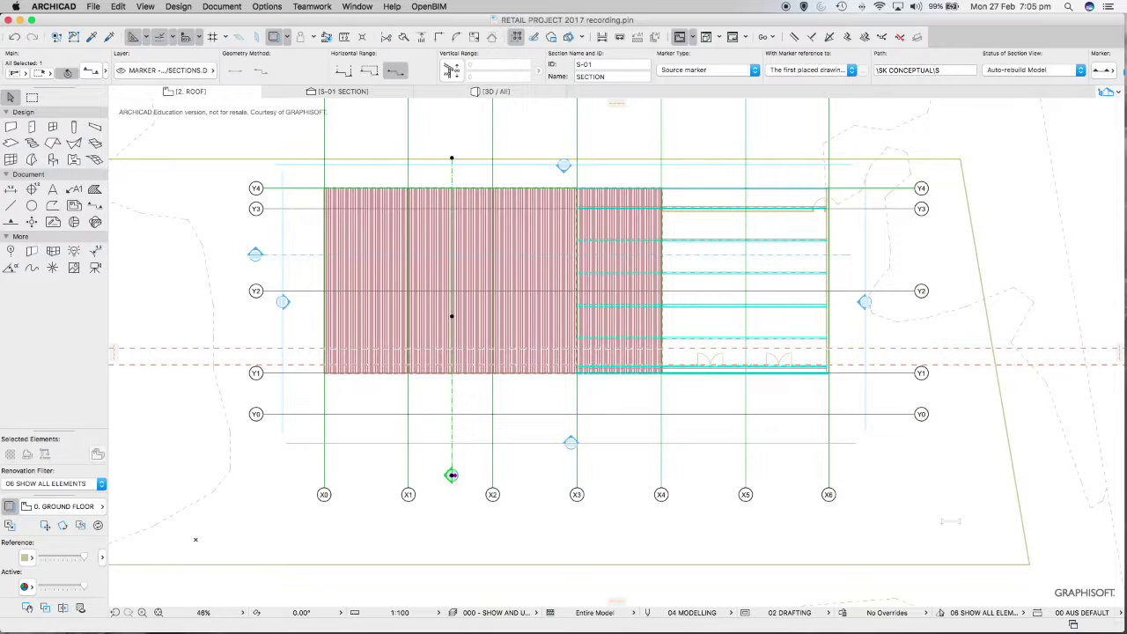
{"action": "left_click", "coordinate": [451, 476]}
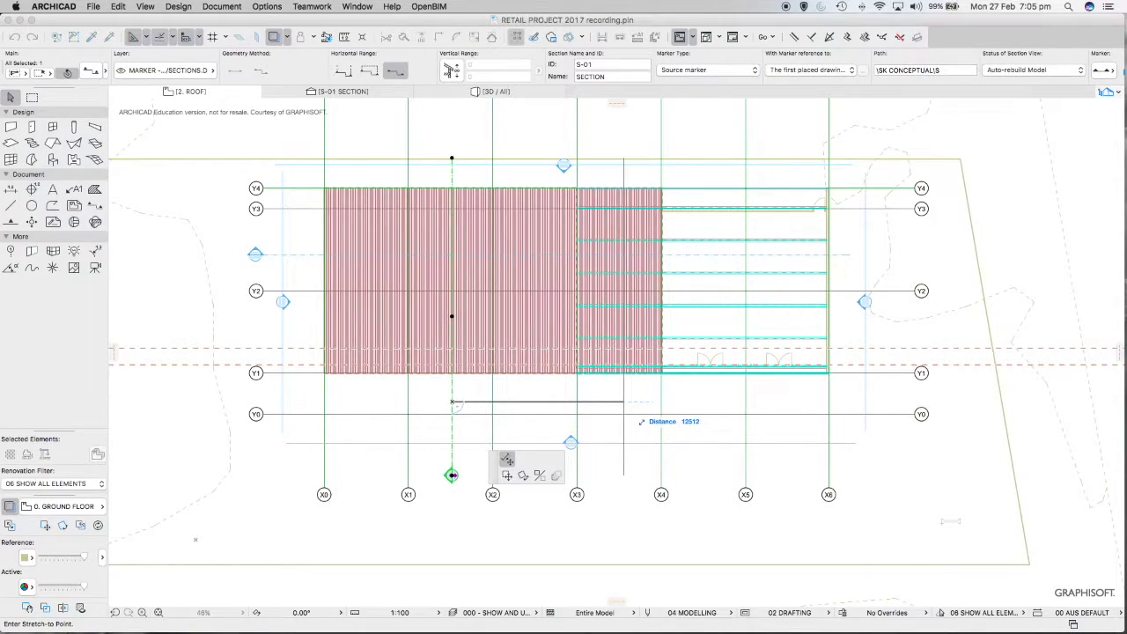
{"action": "left_click", "coordinate": [621, 403]}
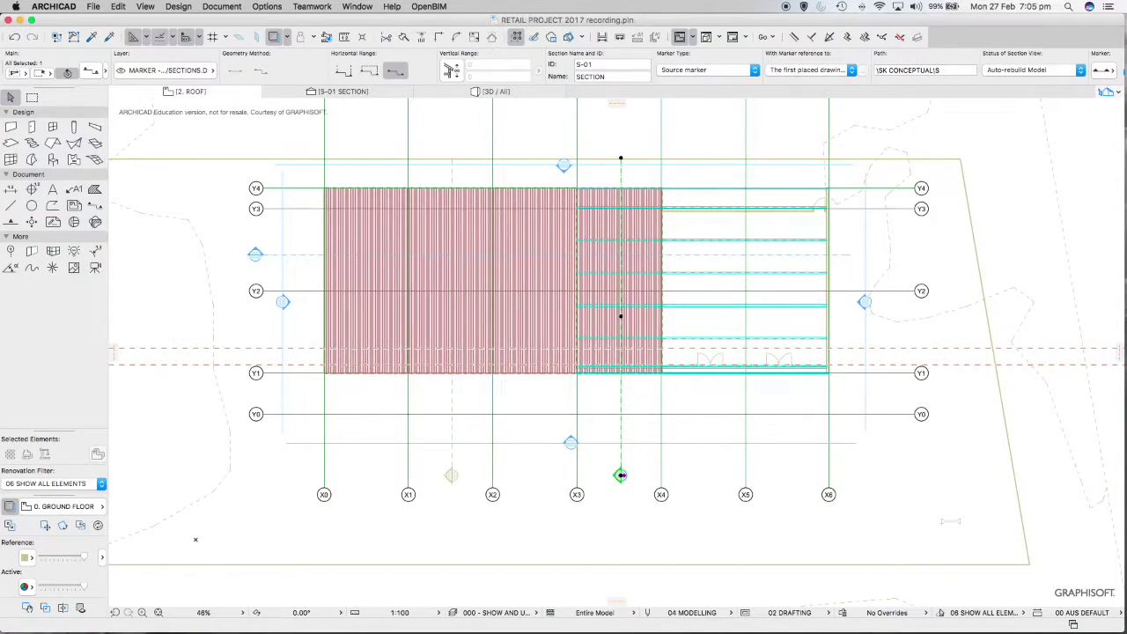
{"action": "left_click", "coordinate": [339, 91]}
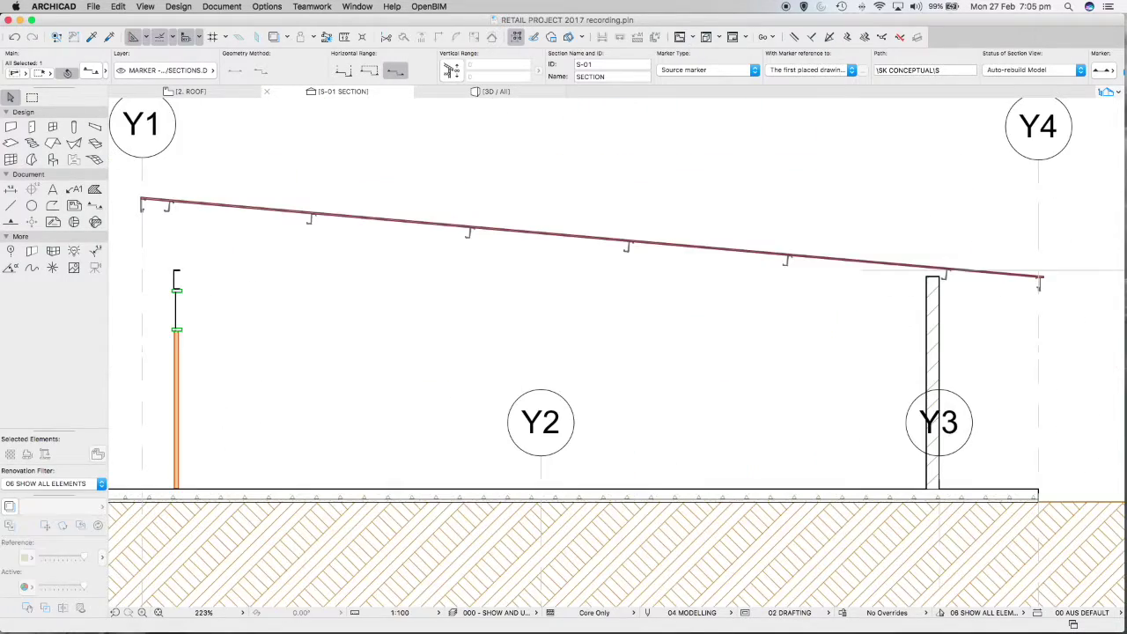
Fit the S-01 section, zoom to the roof's end at grid Y4 and select the Spandek roof.
{"action": "key", "text": "super+apostrophe"}
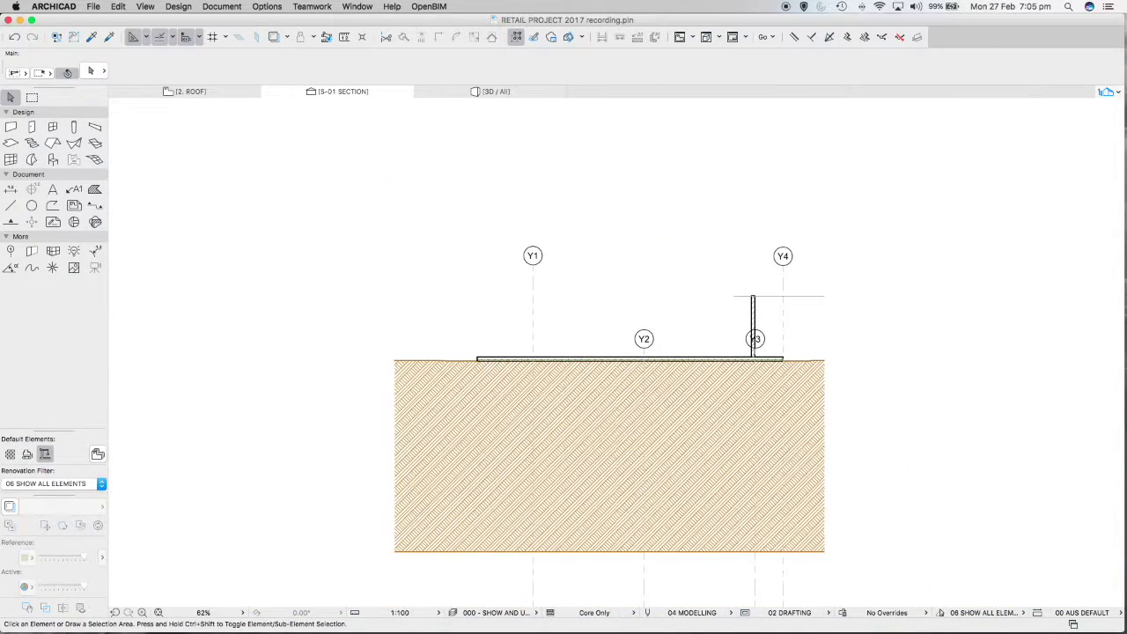
{"action": "scroll", "coordinate": [307, 533], "scroll_direction": "up", "scroll_amount": 10}
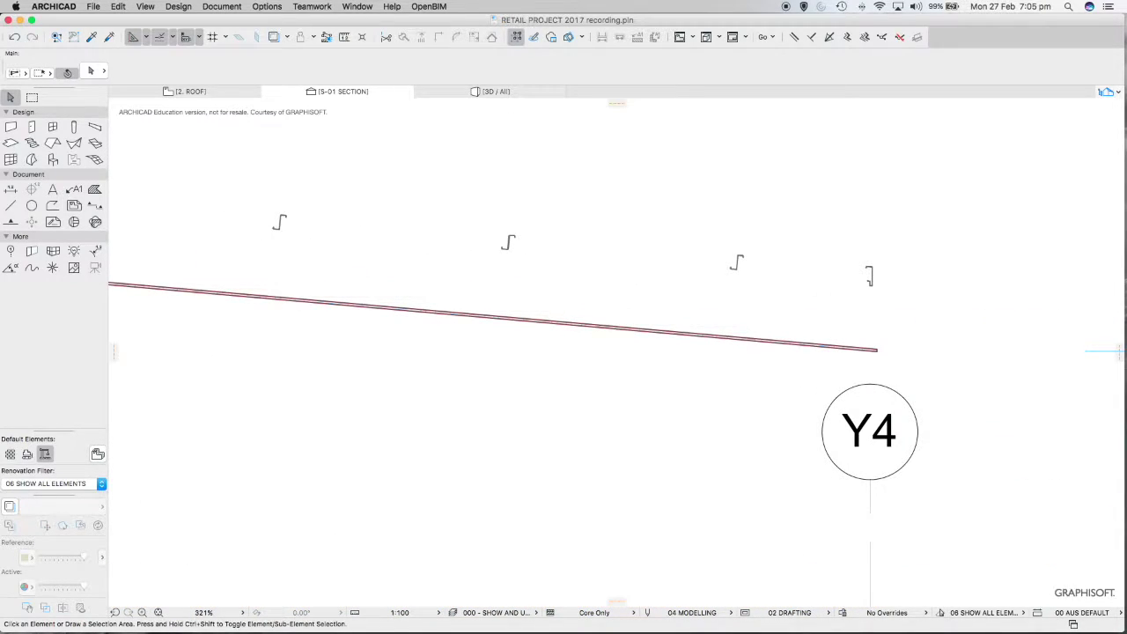
{"action": "scroll", "coordinate": [841, 344], "scroll_direction": "up", "scroll_amount": 5}
{"action": "left_click", "coordinate": [925, 372]}
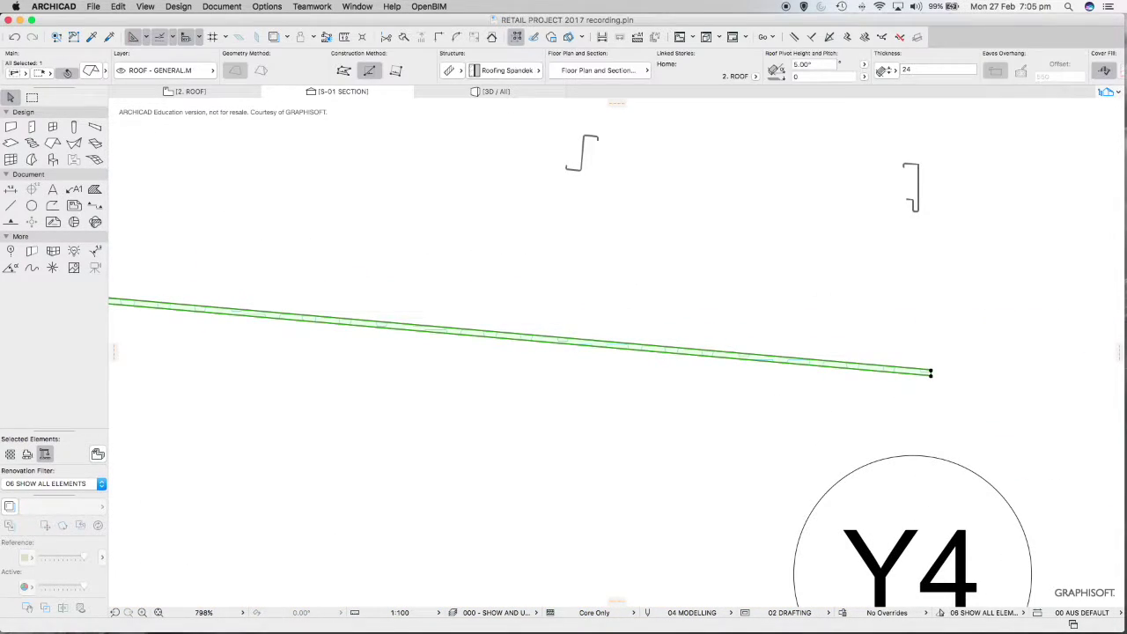
{"action": "scroll", "coordinate": [563, 352], "scroll_direction": "right", "scroll_amount": 4}
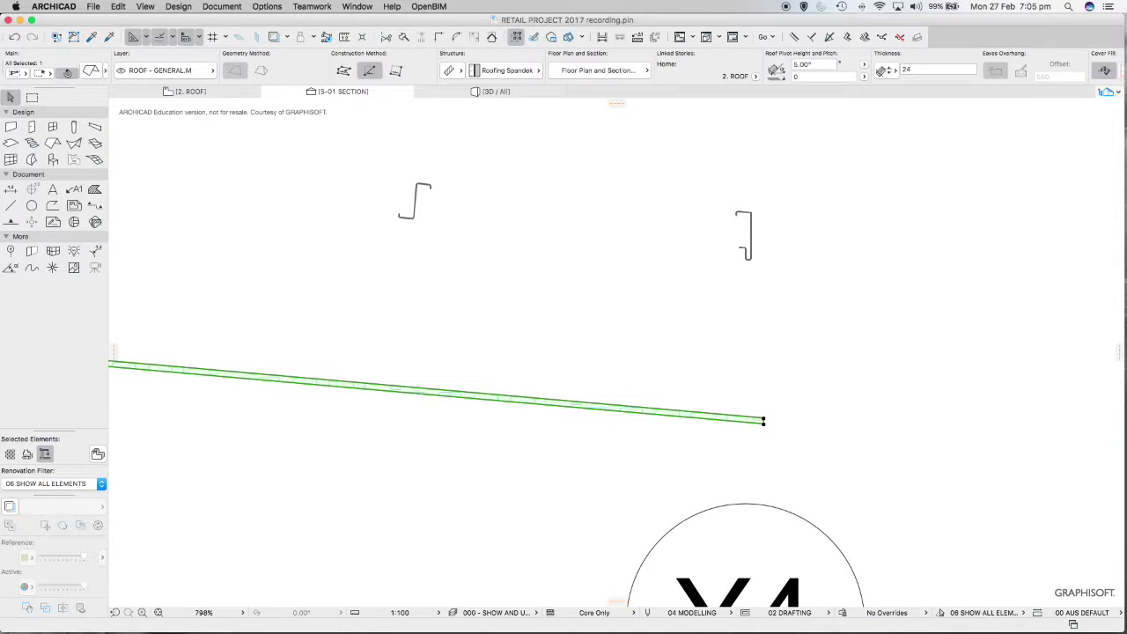
Start a Drag move on the roof, using its lower right corner as the reference point.
{"action": "left_click", "coordinate": [118, 7]}
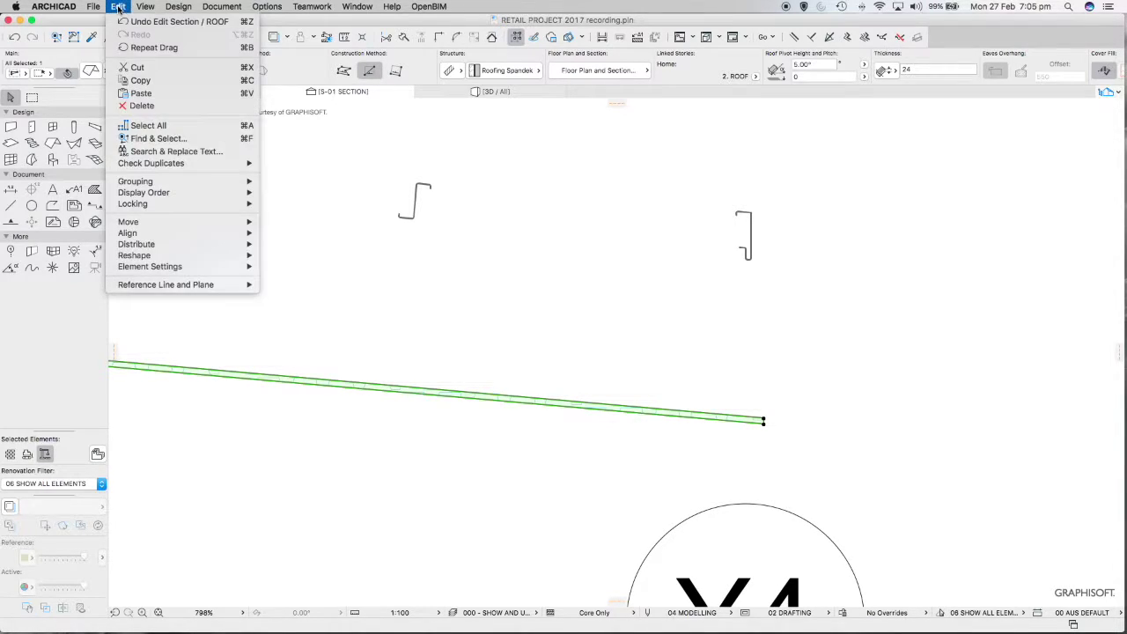
{"action": "mouse_move", "coordinate": [226, 227]}
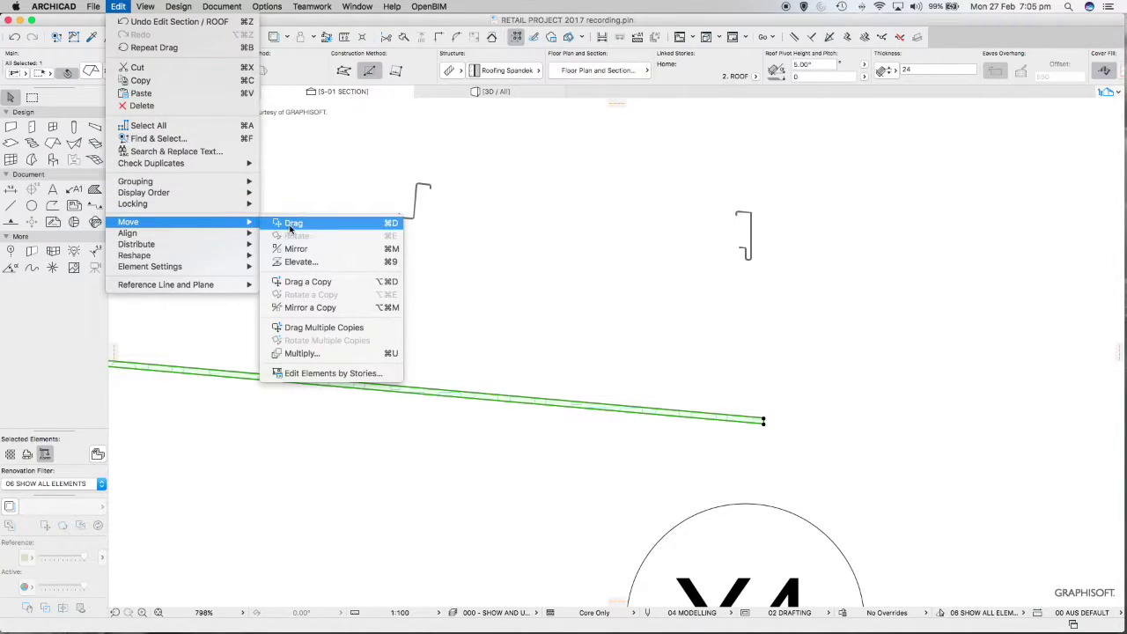
{"action": "left_click", "coordinate": [318, 226]}
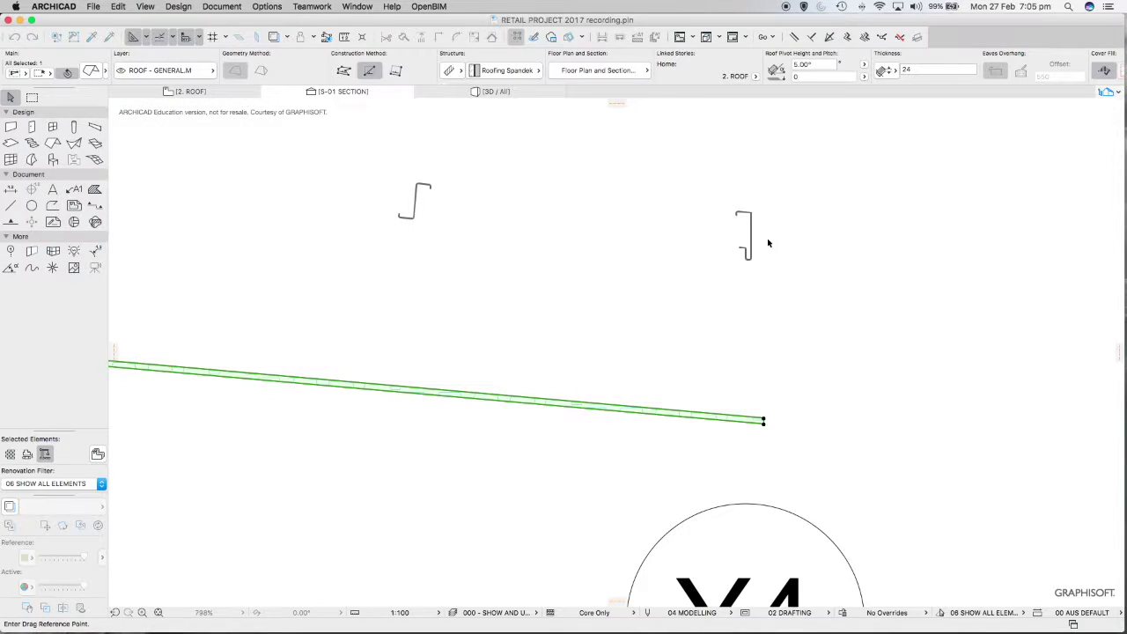
{"action": "scroll", "coordinate": [771, 266], "scroll_direction": "up", "scroll_amount": 5}
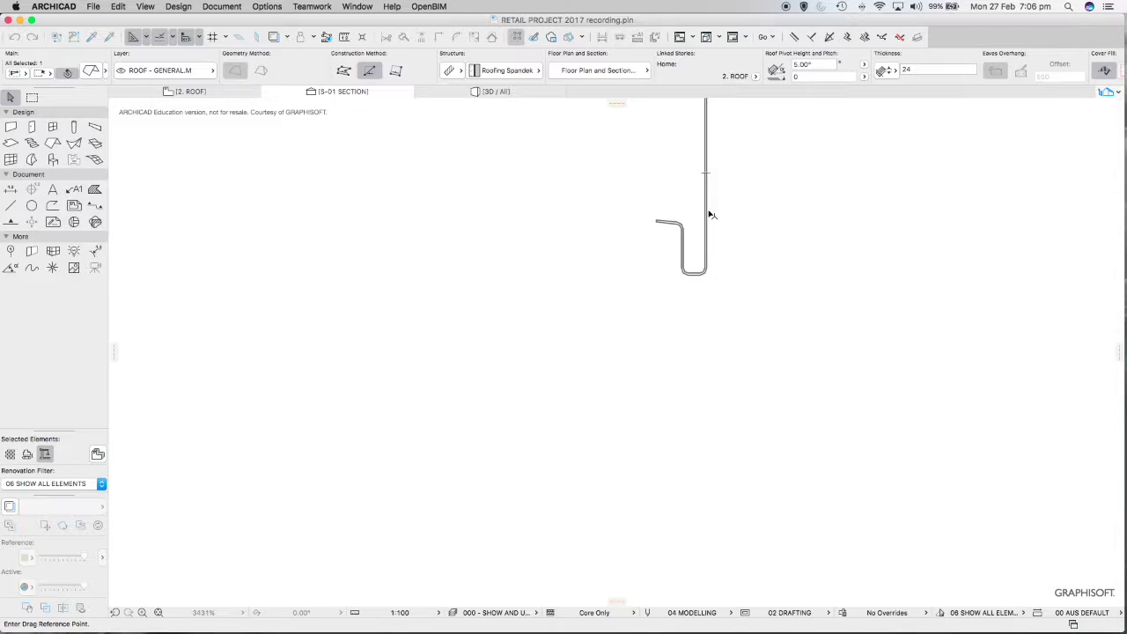
{"action": "scroll", "coordinate": [710, 215], "scroll_direction": "up", "scroll_amount": 6}
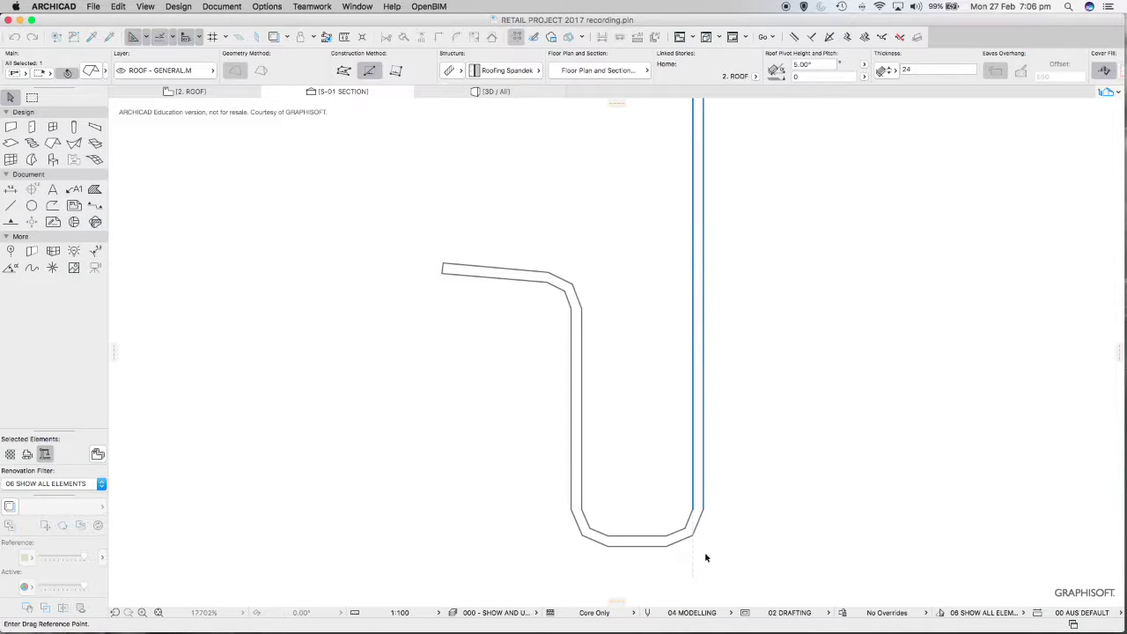
{"action": "scroll", "coordinate": [710, 553], "scroll_direction": "down", "scroll_amount": 5}
{"action": "middle_click_drag", "start_coordinate": [710, 553], "coordinate": [697, 289]}
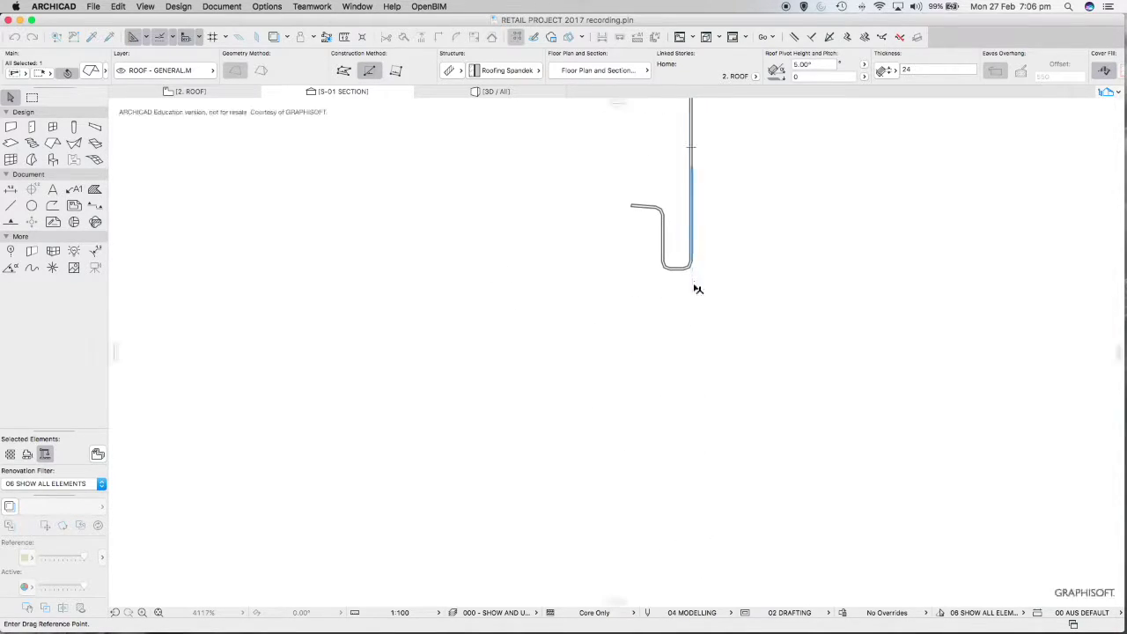
{"action": "scroll", "coordinate": [698, 289], "scroll_direction": "down", "scroll_amount": 6}
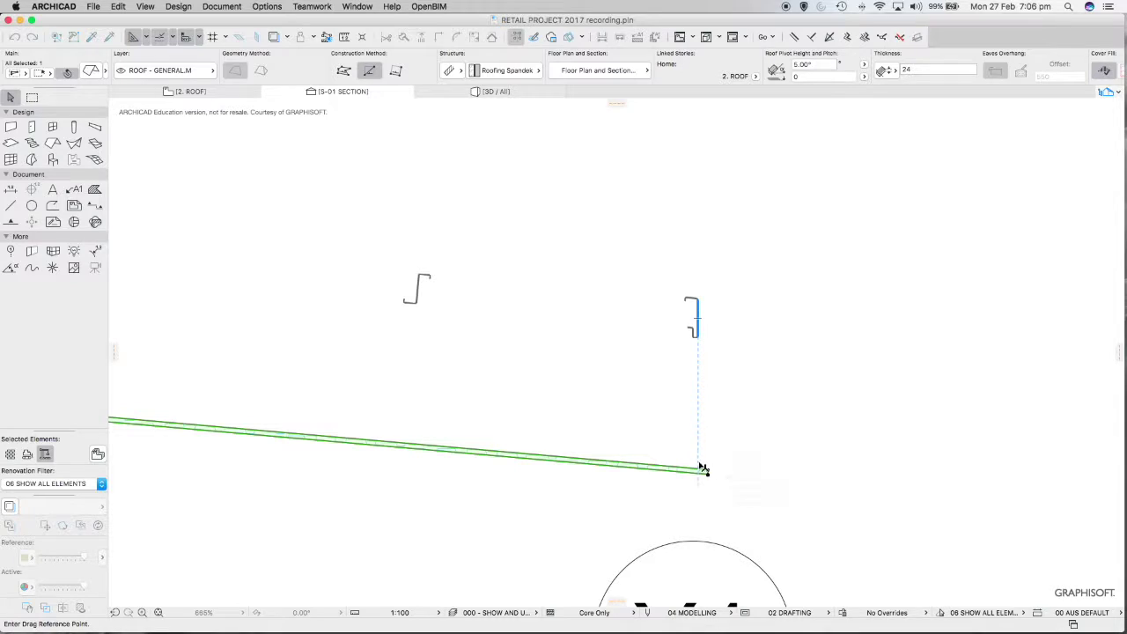
{"action": "scroll", "coordinate": [703, 470], "scroll_direction": "up", "scroll_amount": 8}
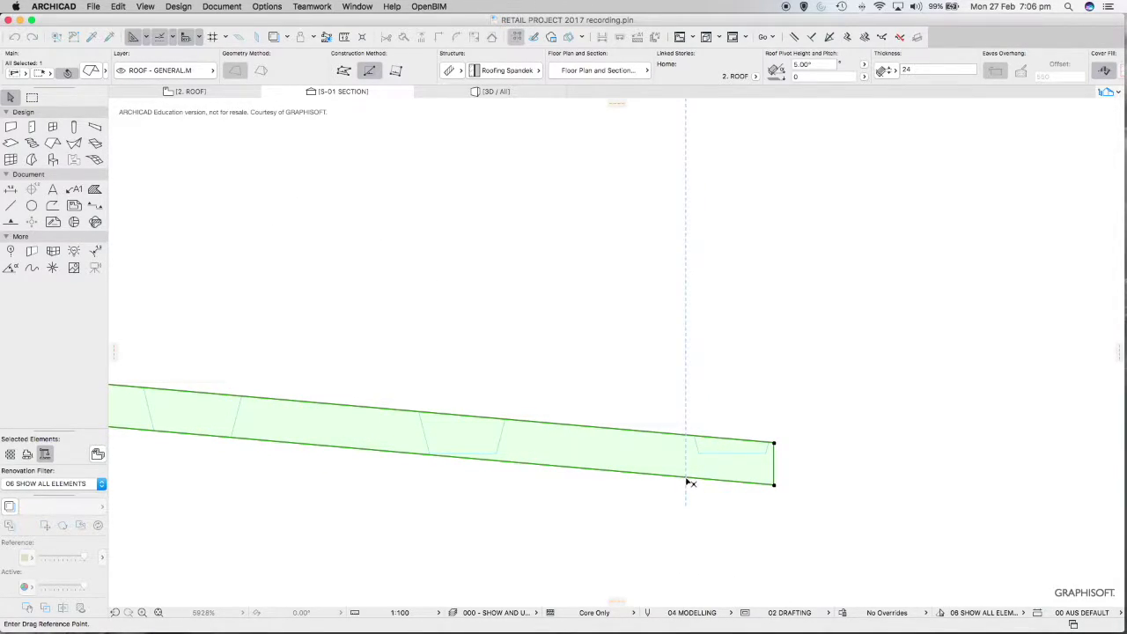
{"action": "left_click", "coordinate": [691, 483]}
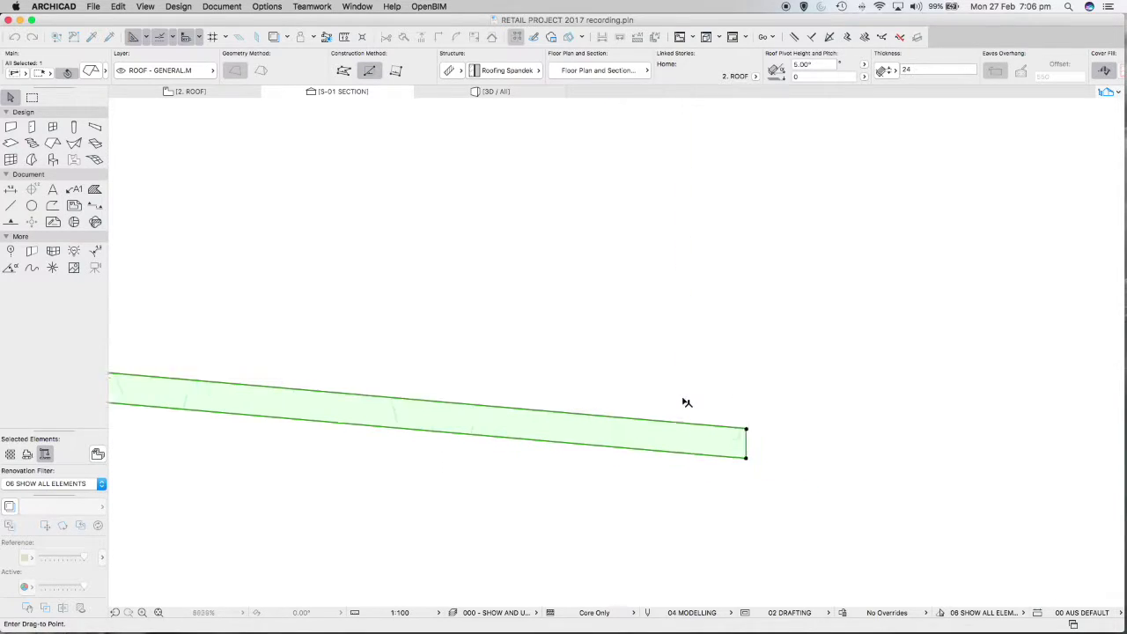
Drop the roof onto the purlin top, raising it 885 so it rests from Y1 to Y4.
{"action": "scroll", "coordinate": [687, 401], "scroll_direction": "down", "scroll_amount": 3}
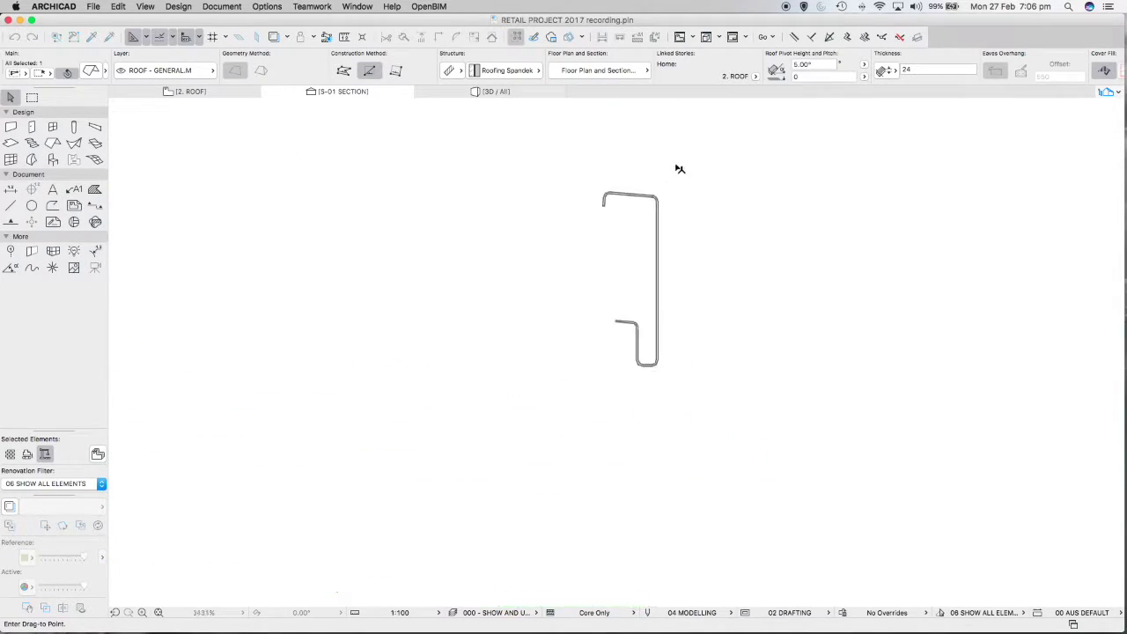
{"action": "scroll", "coordinate": [679, 168], "scroll_direction": "up", "scroll_amount": 5}
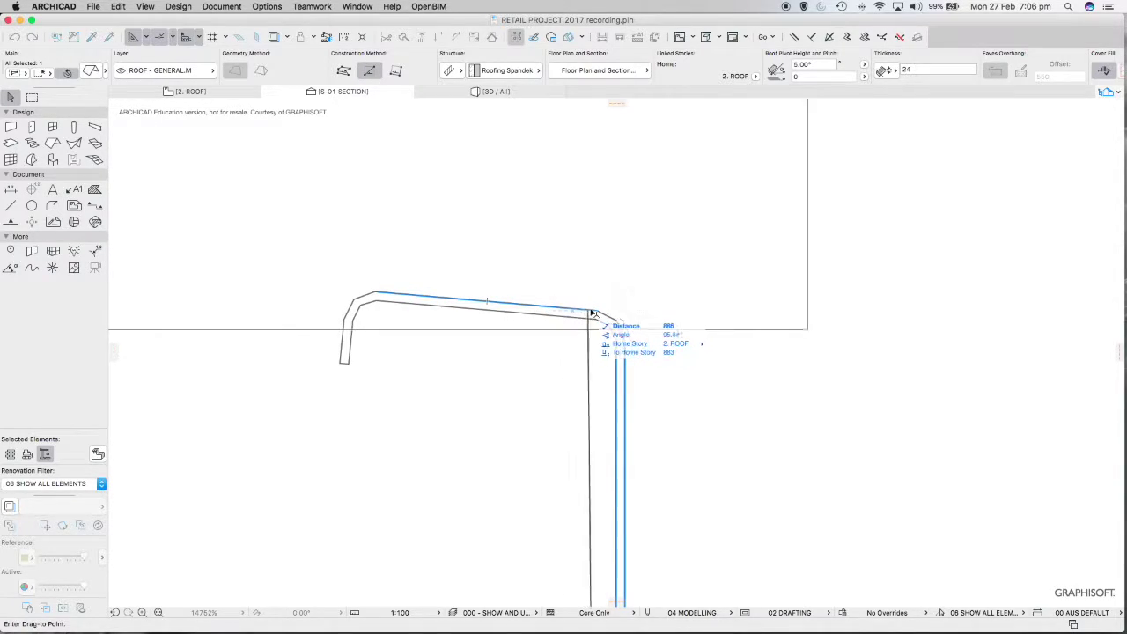
{"action": "scroll", "coordinate": [622, 315], "scroll_direction": "up", "scroll_amount": 6}
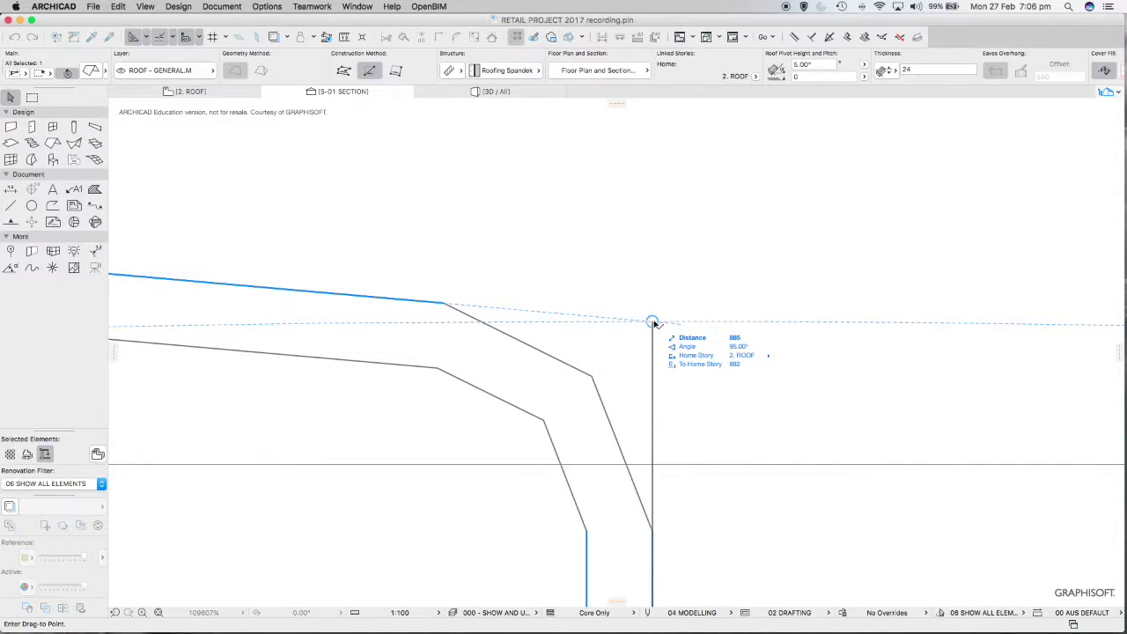
{"action": "left_click", "coordinate": [653, 323]}
{"action": "scroll", "coordinate": [680, 332], "scroll_direction": "down", "scroll_amount": 6}
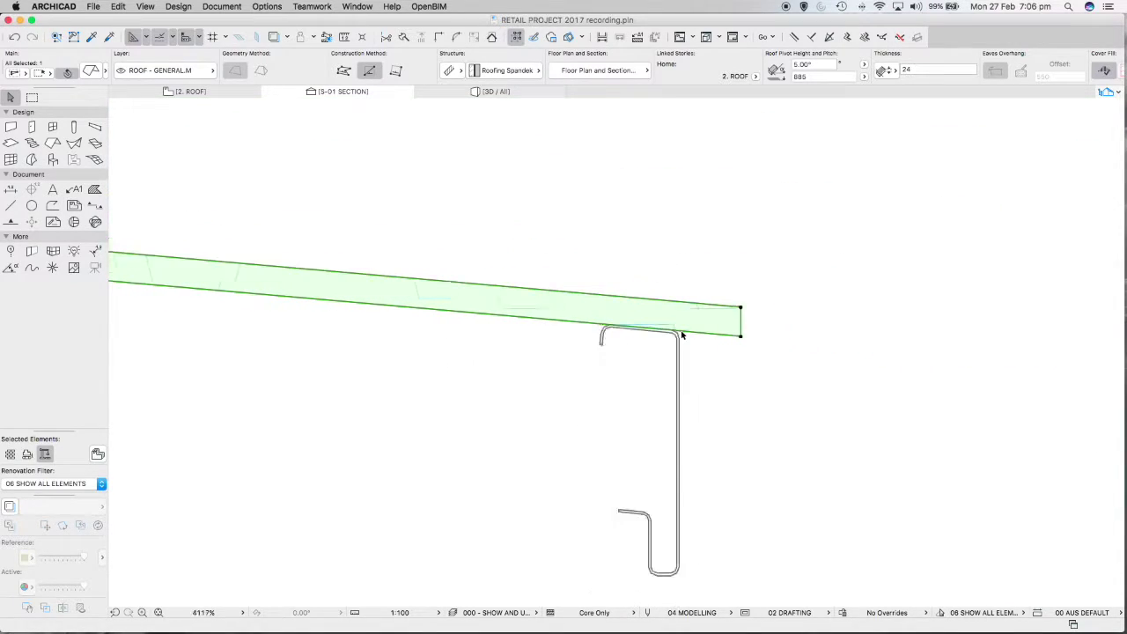
{"action": "scroll", "coordinate": [683, 335], "scroll_direction": "down", "scroll_amount": 6}
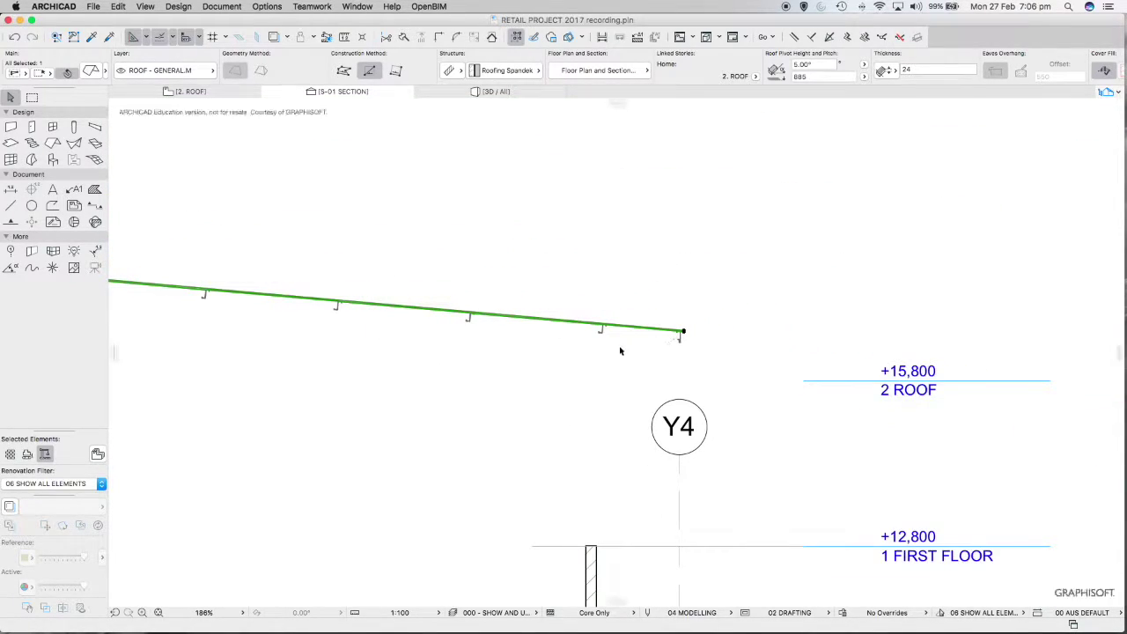
{"action": "middle_click_drag", "start_coordinate": [612, 354], "coordinate": [788, 357]}
{"action": "scroll", "coordinate": [797, 388], "scroll_direction": "down", "scroll_amount": 3}
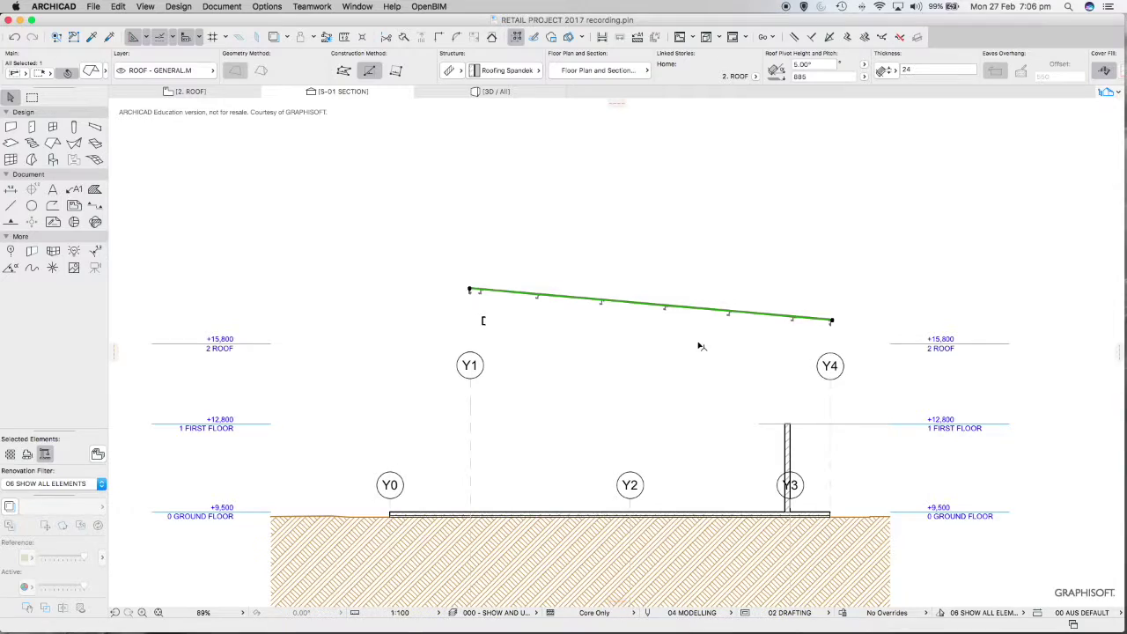
{"action": "middle_click_drag", "start_coordinate": [698, 412], "coordinate": [669, 324]}
Deselect the roof and orbit the 3D / All view to review both Spandek roofs.
{"action": "left_click", "coordinate": [563, 310]}
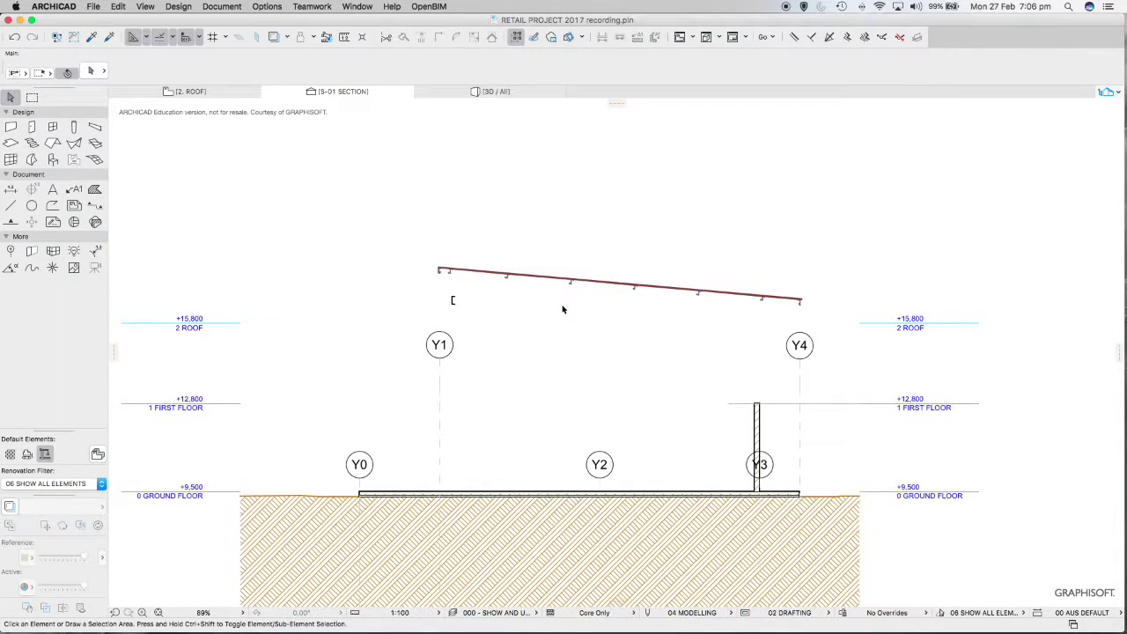
{"action": "left_click", "coordinate": [493, 92]}
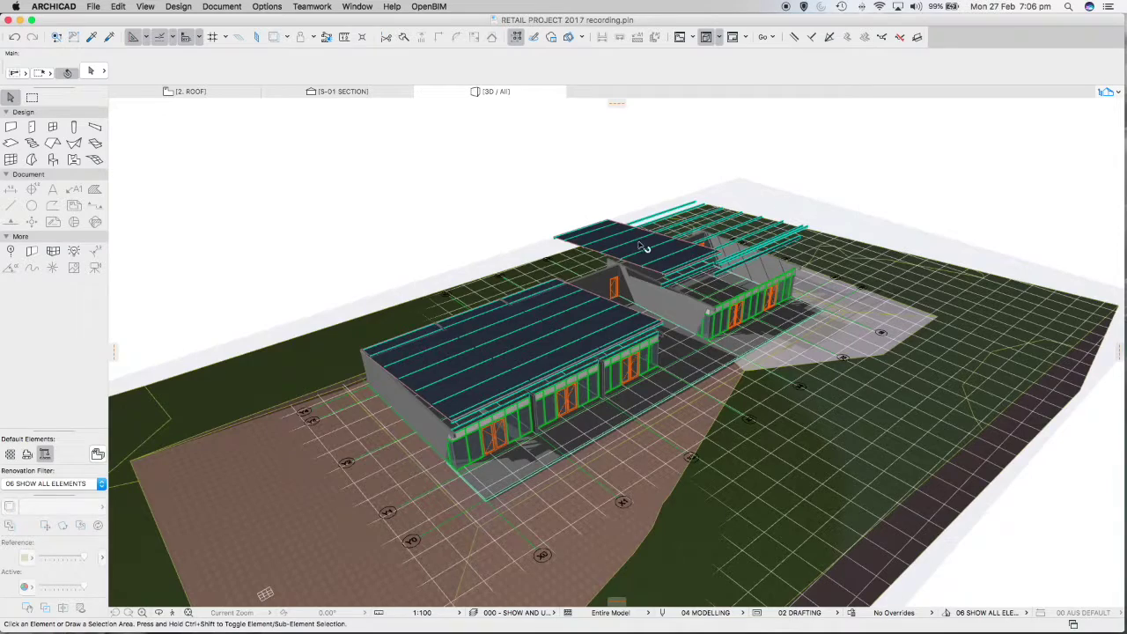
{"action": "scroll", "coordinate": [678, 273], "scroll_direction": "up", "scroll_amount": 3}
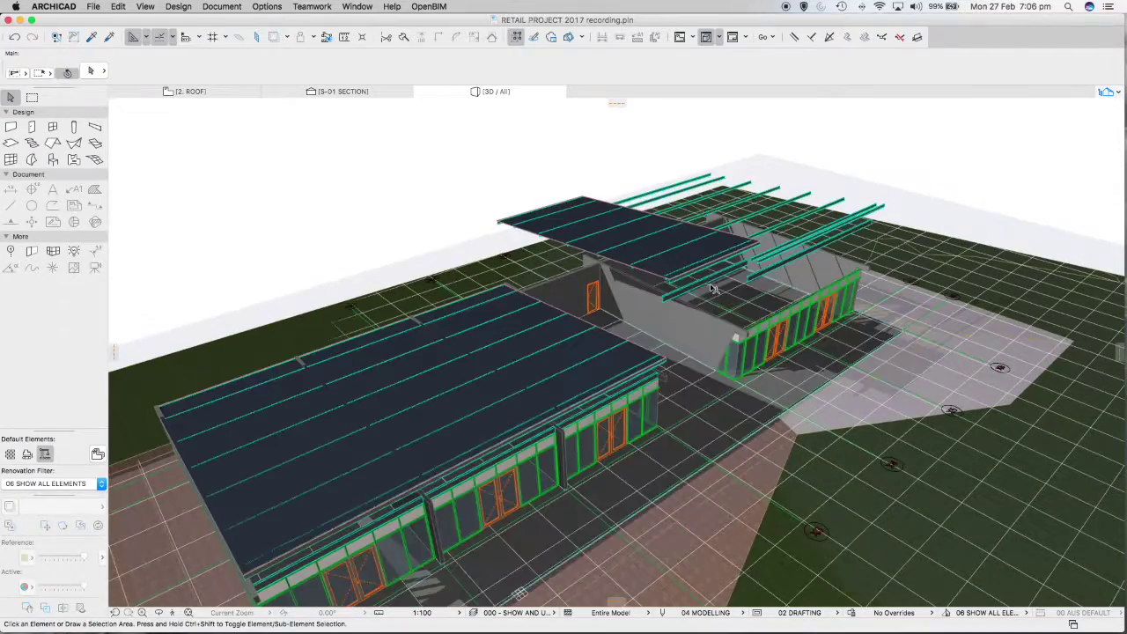
{"action": "middle_click_drag", "start_coordinate": [743, 288], "coordinate": [800, 344], "text": "shift"}
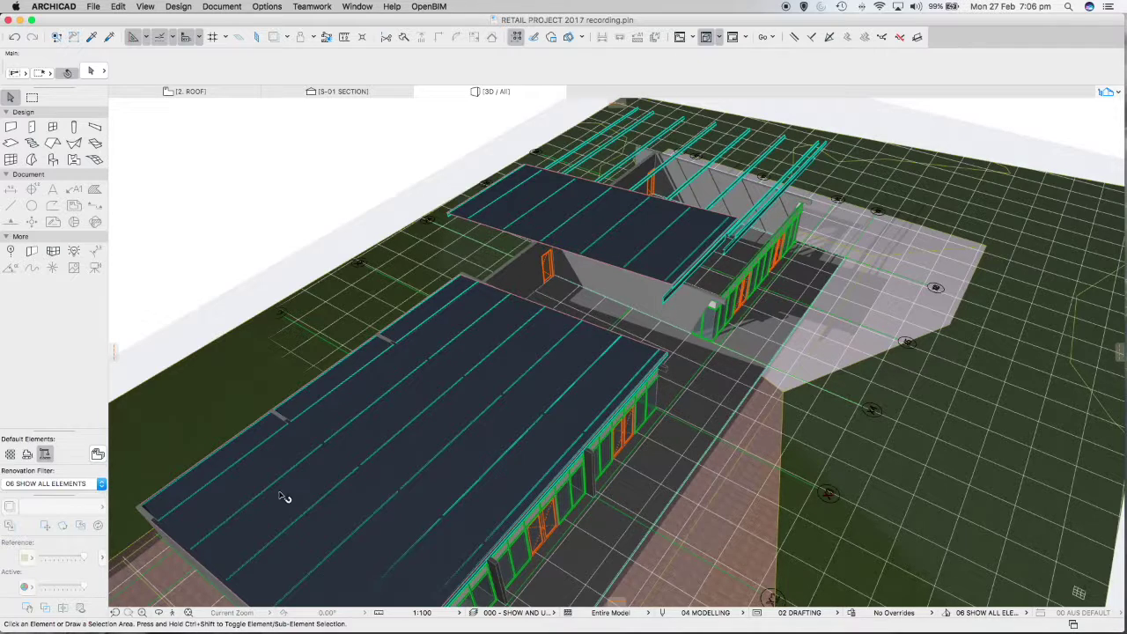
{"action": "left_click", "coordinate": [158, 613]}
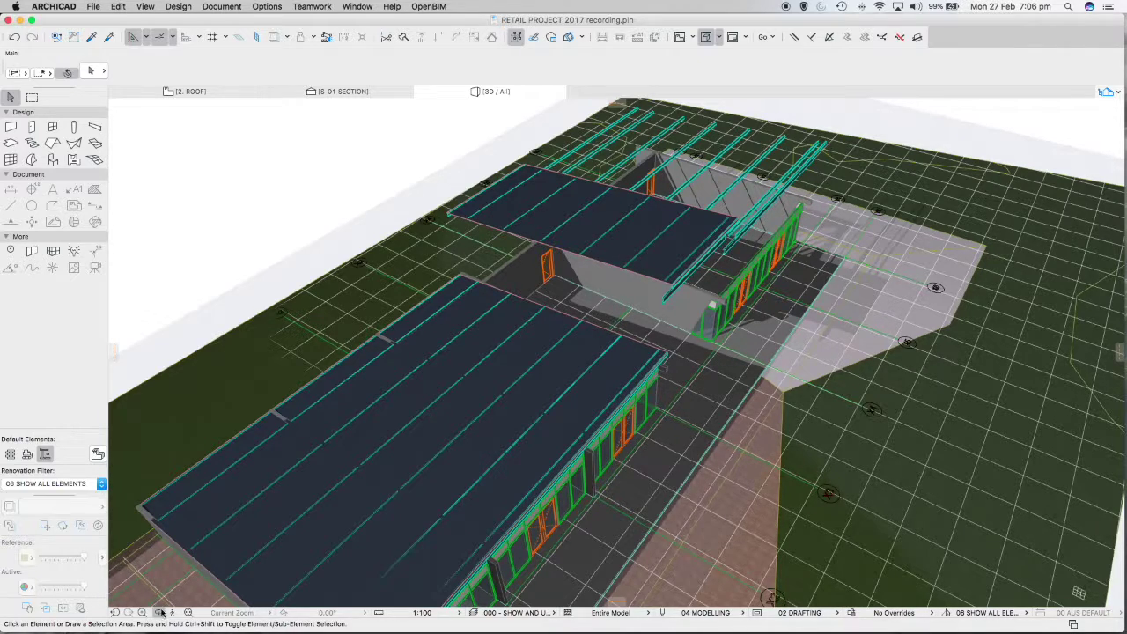
{"action": "left_click_drag", "start_coordinate": [597, 418], "coordinate": [627, 385]}
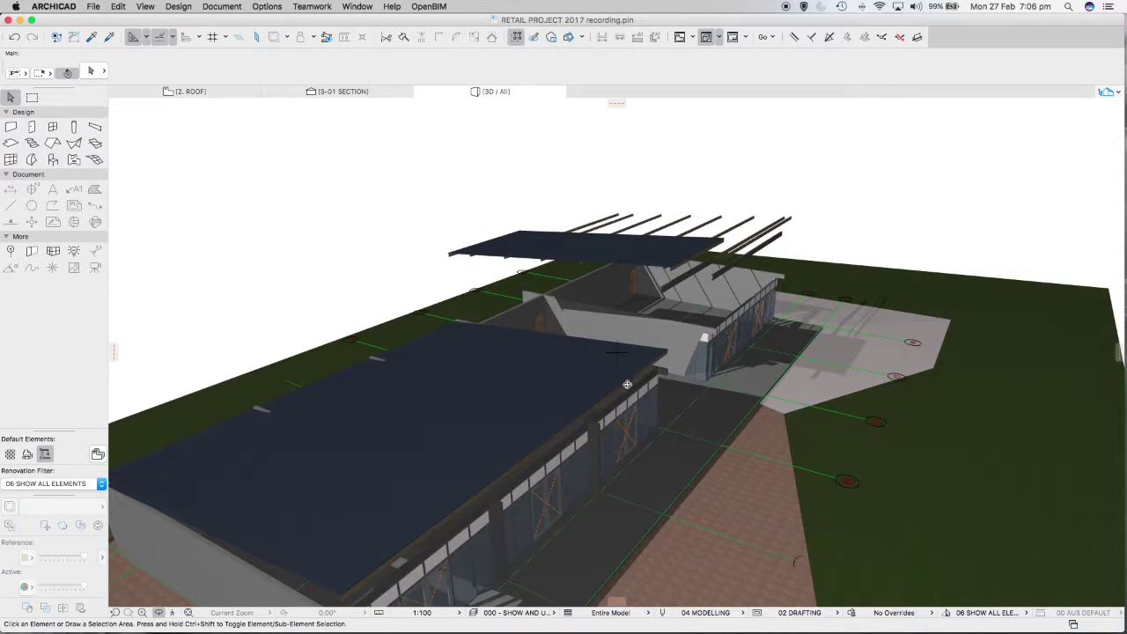
{"action": "left_click_drag", "start_coordinate": [379, 287], "coordinate": [996, 403]}
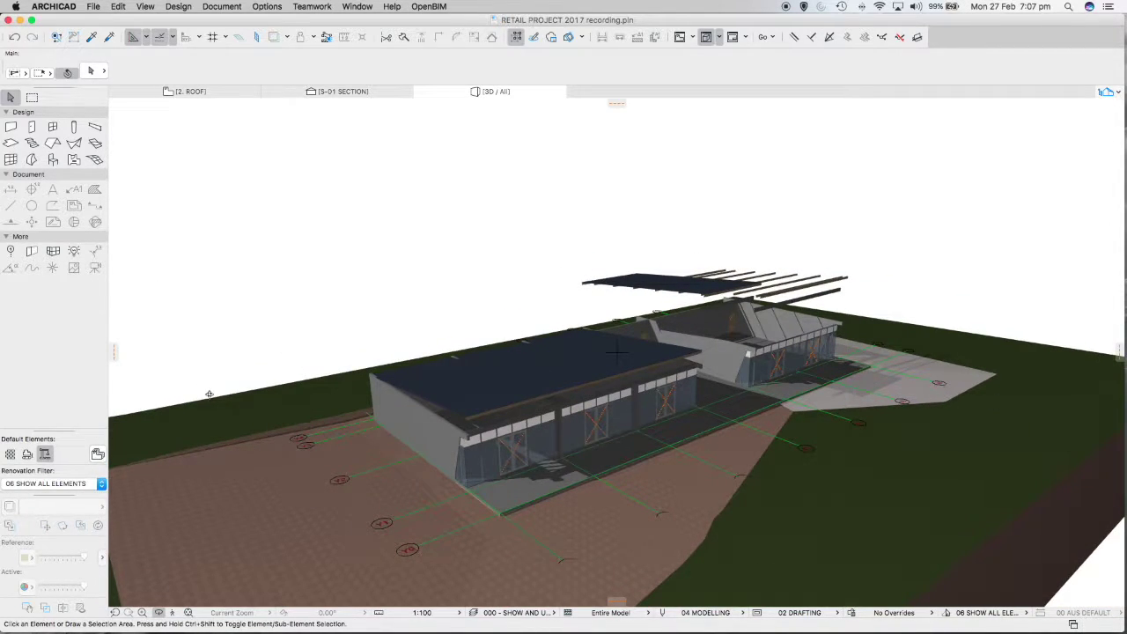
{"action": "key", "text": "super+a"}
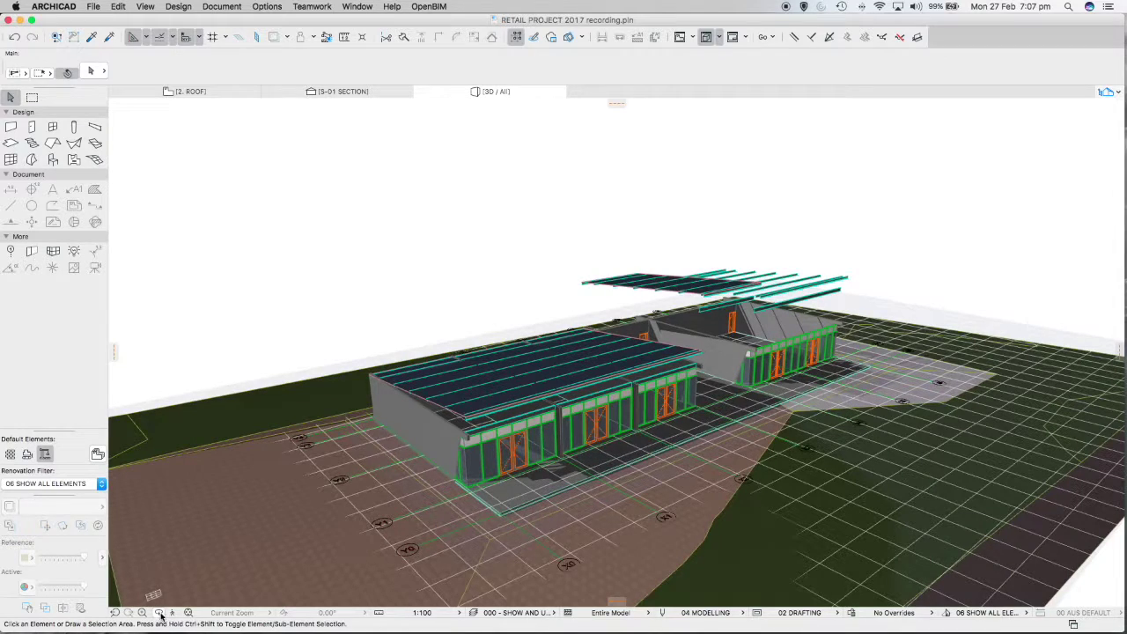
On the 2. ROOF plan, start a new roof and draw its pivot line along the edge.
{"action": "left_click", "coordinate": [225, 97]}
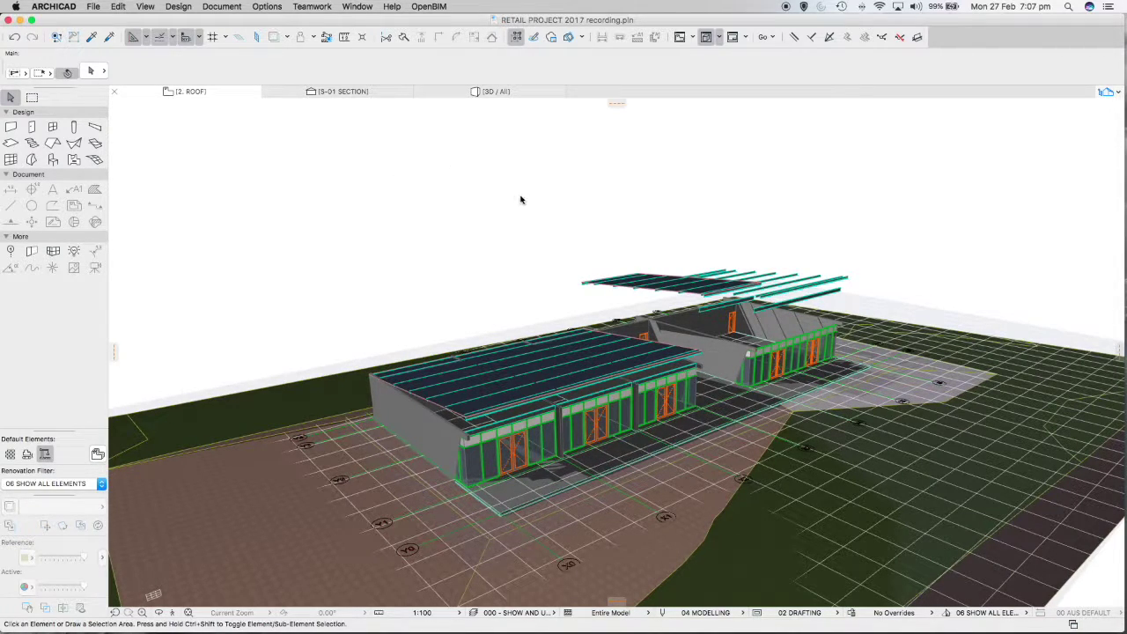
{"action": "scroll", "coordinate": [686, 234], "scroll_direction": "up", "scroll_amount": 6}
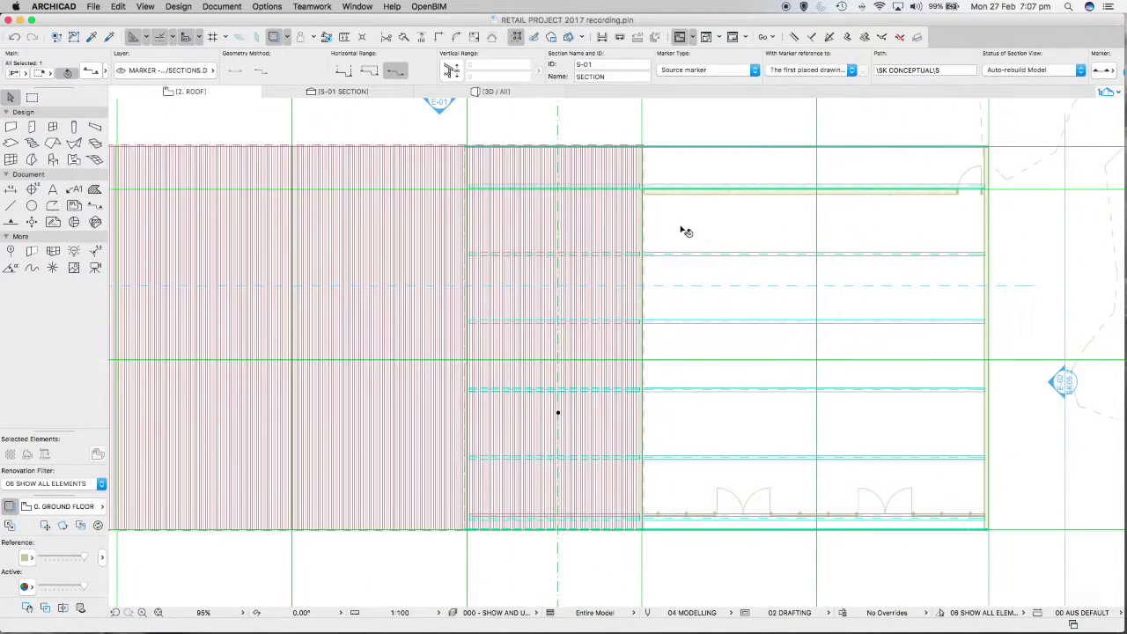
{"action": "scroll", "coordinate": [614, 258], "scroll_direction": "up", "scroll_amount": 4}
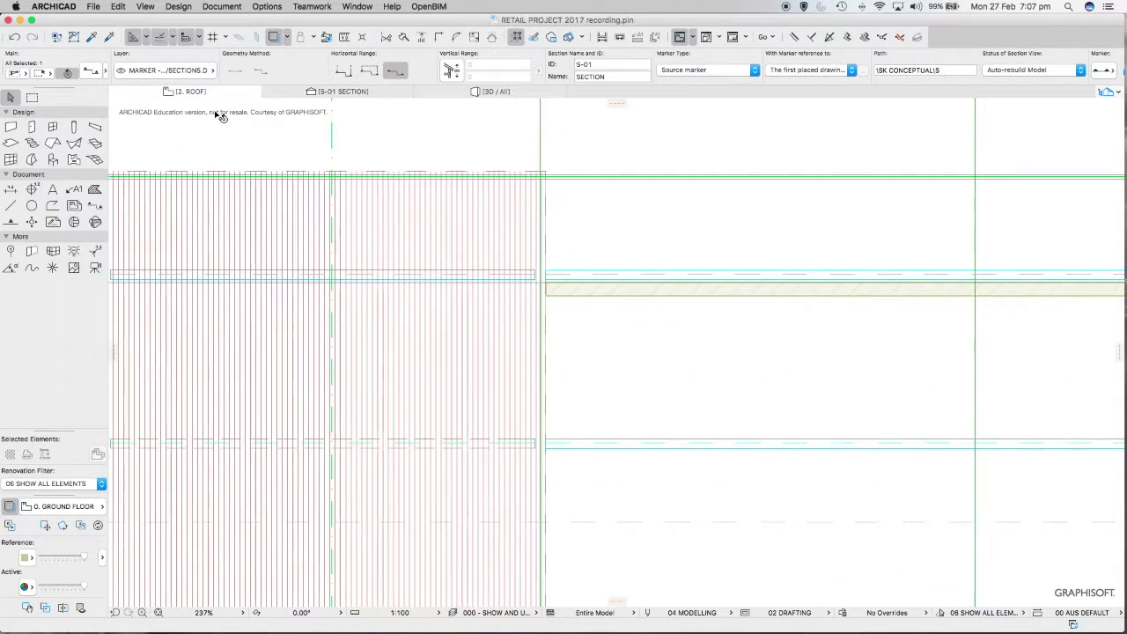
{"action": "left_click", "coordinate": [53, 143]}
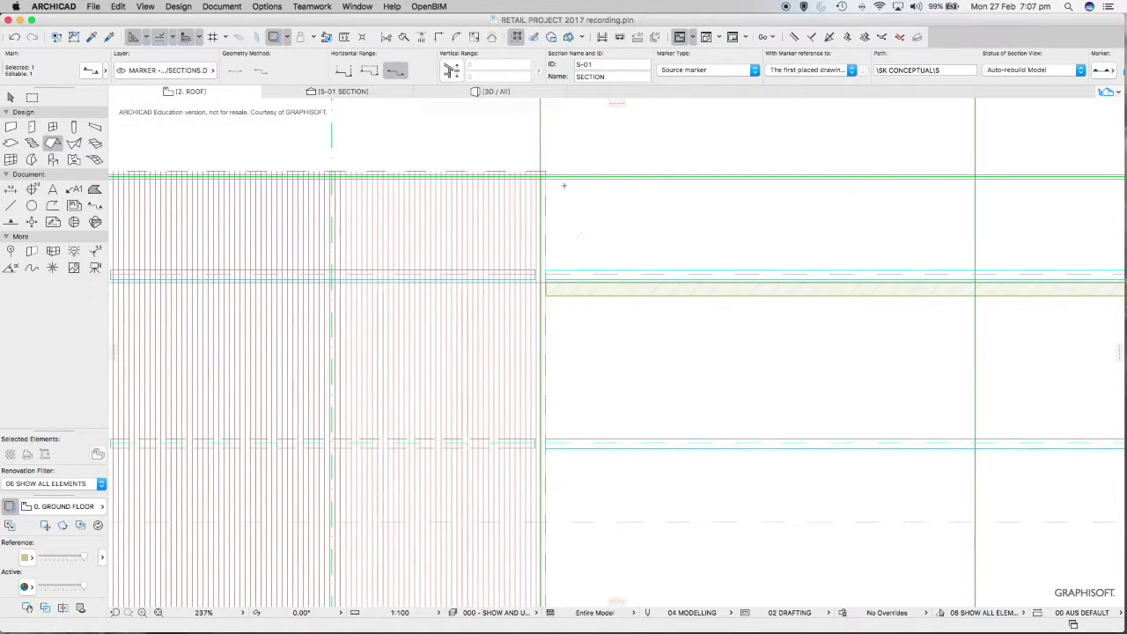
{"action": "scroll", "coordinate": [563, 186], "scroll_direction": "up", "scroll_amount": 10}
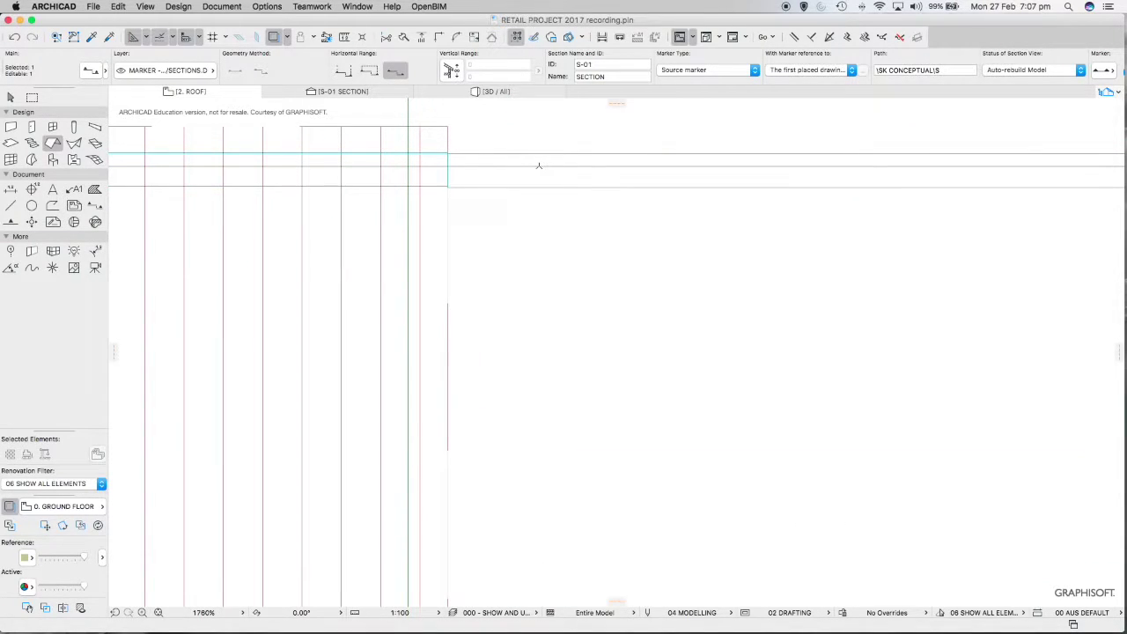
{"action": "key", "text": "Escape"}
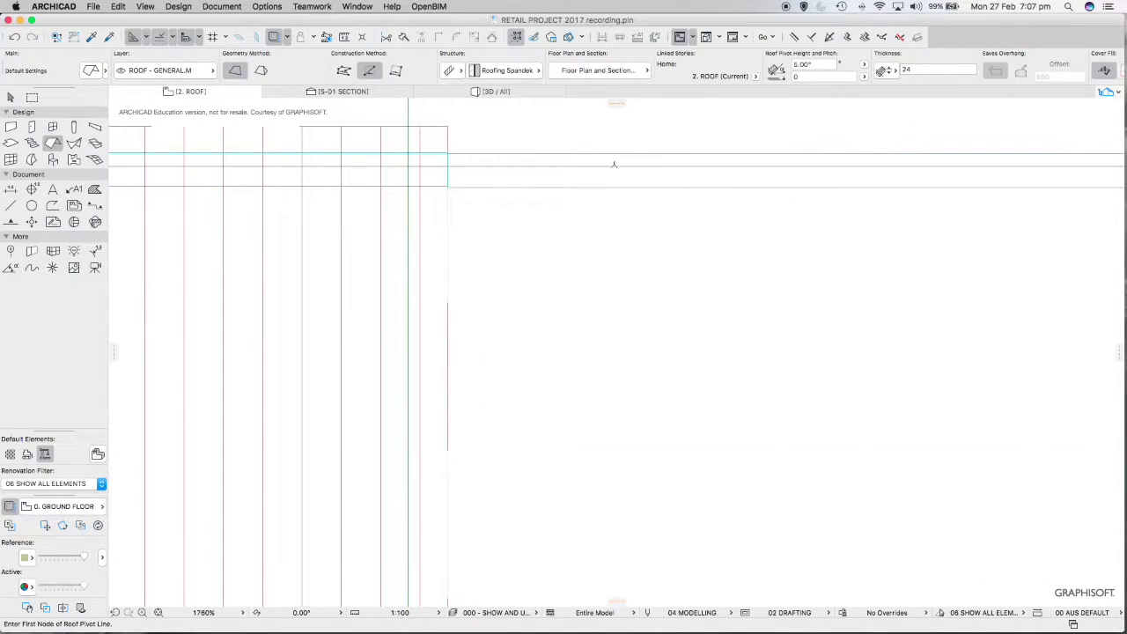
{"action": "left_click", "coordinate": [557, 165]}
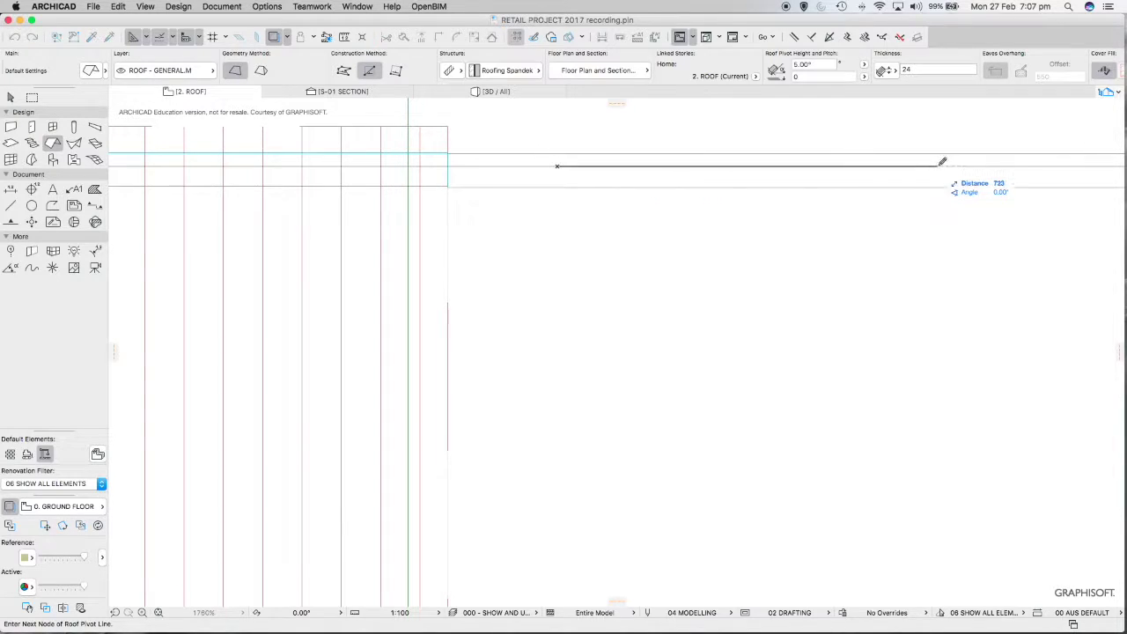
{"action": "left_click", "coordinate": [966, 165]}
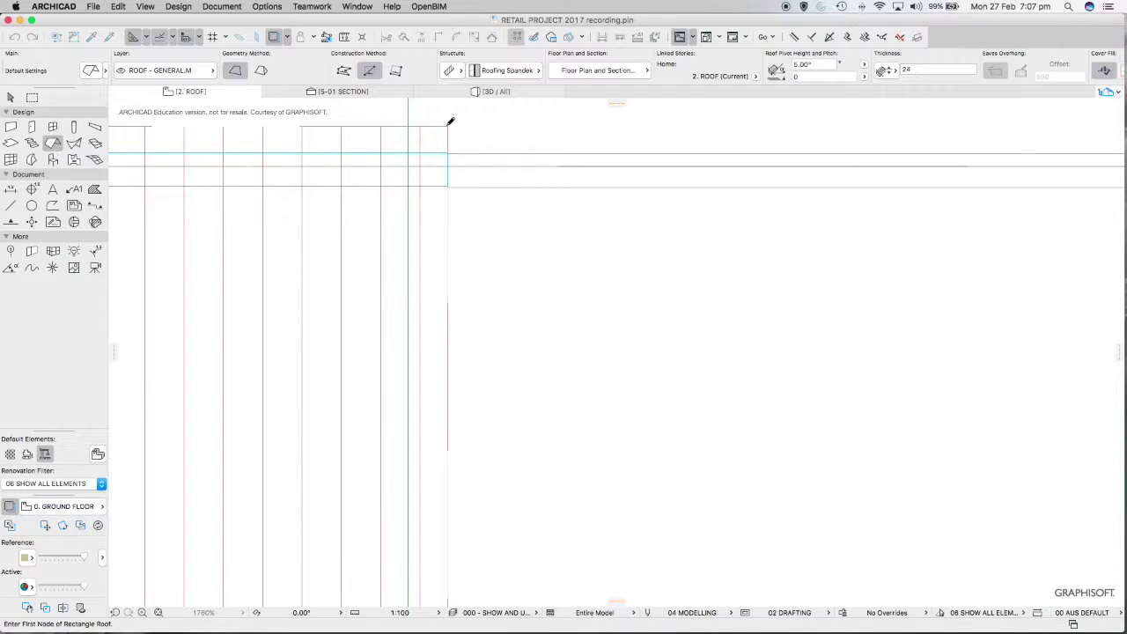
Draw the roof rectangle from the X4/Y4 corner to X6/Y1, about 12235 × 13602.
{"action": "scroll", "coordinate": [447, 130], "scroll_direction": "down", "scroll_amount": 5}
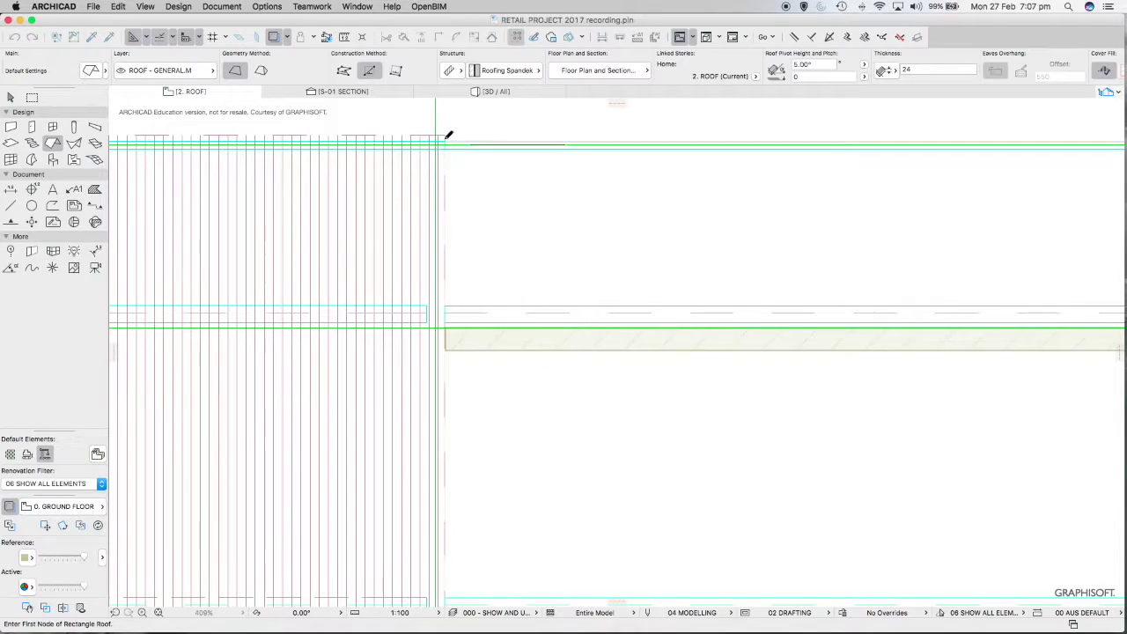
{"action": "scroll", "coordinate": [448, 131], "scroll_direction": "up", "scroll_amount": 5}
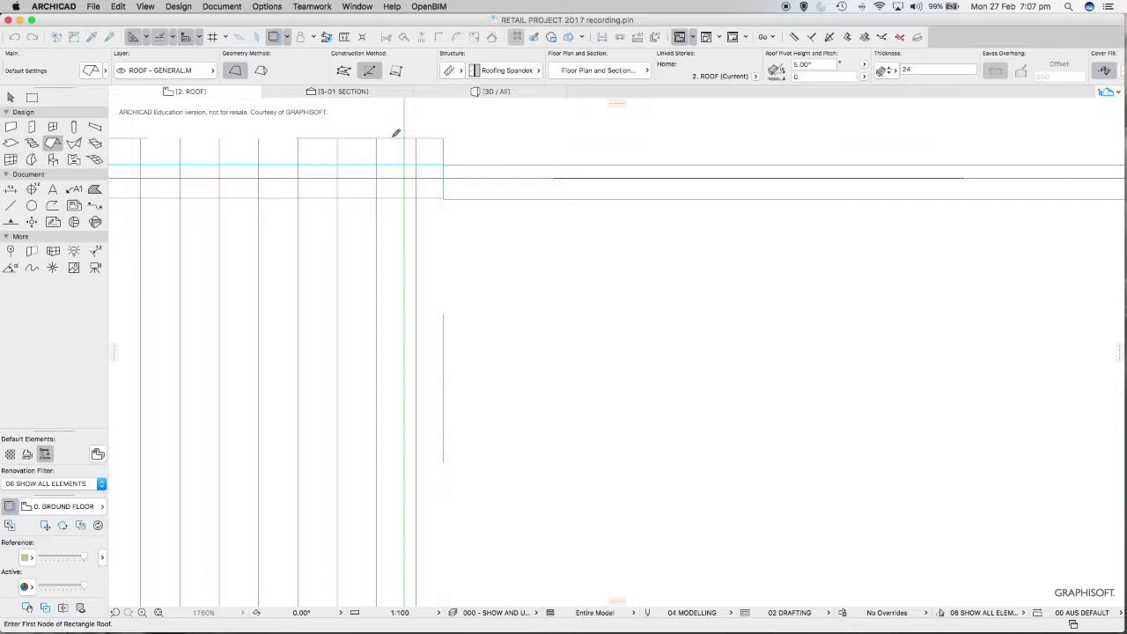
{"action": "left_click", "coordinate": [407, 136]}
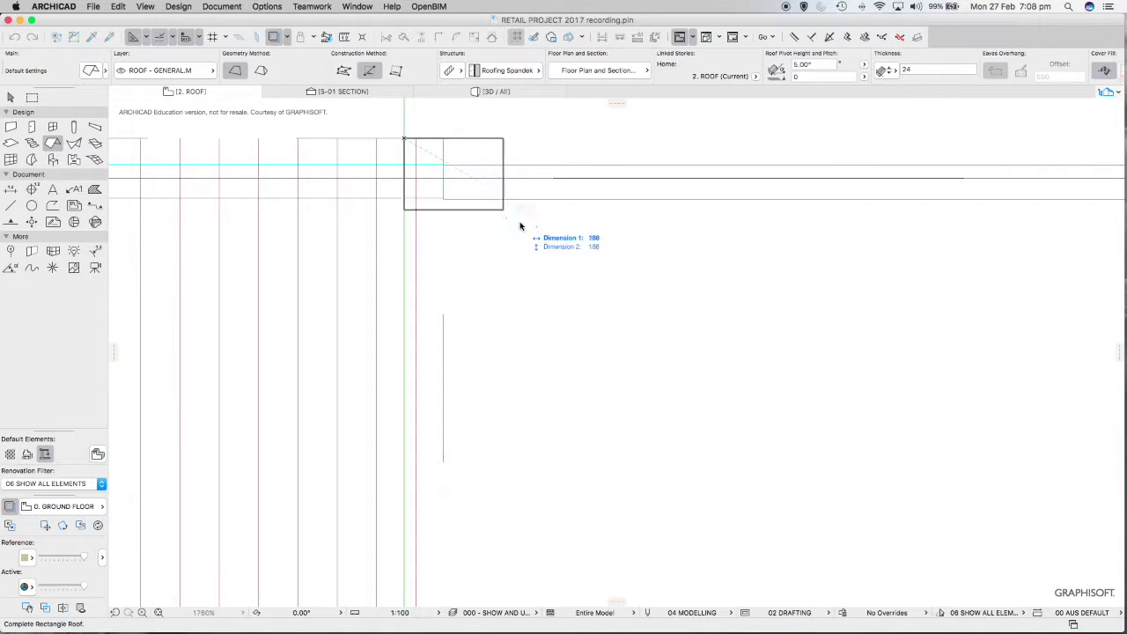
{"action": "scroll", "coordinate": [533, 229], "scroll_direction": "down", "scroll_amount": 5}
{"action": "scroll", "coordinate": [537, 231], "scroll_direction": "down", "scroll_amount": 5}
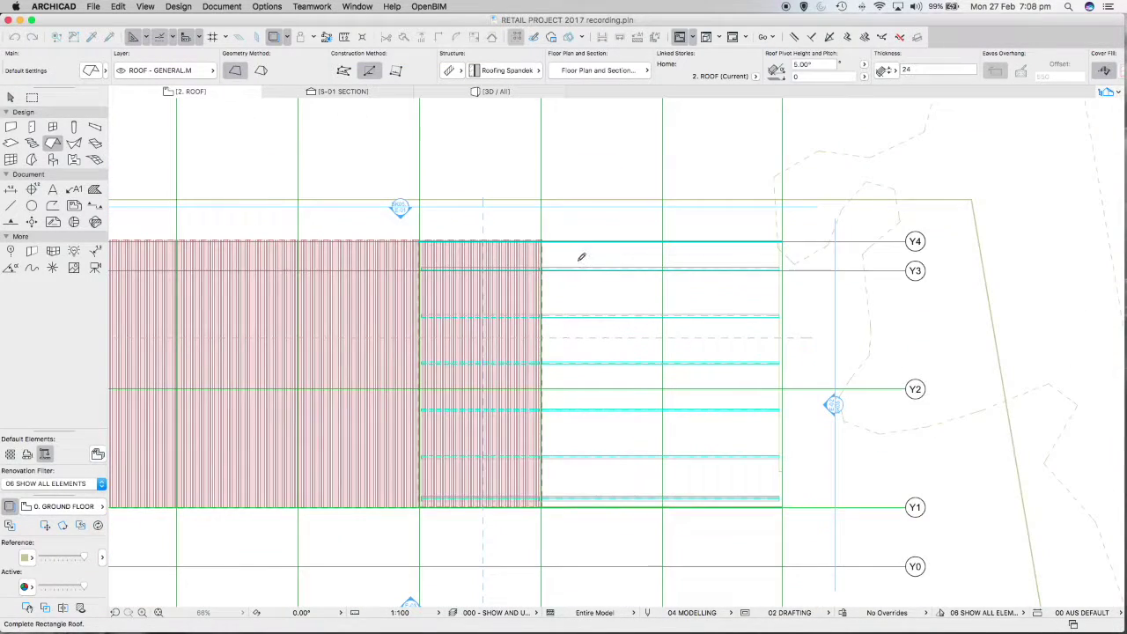
{"action": "scroll", "coordinate": [725, 420], "scroll_direction": "up", "scroll_amount": 10}
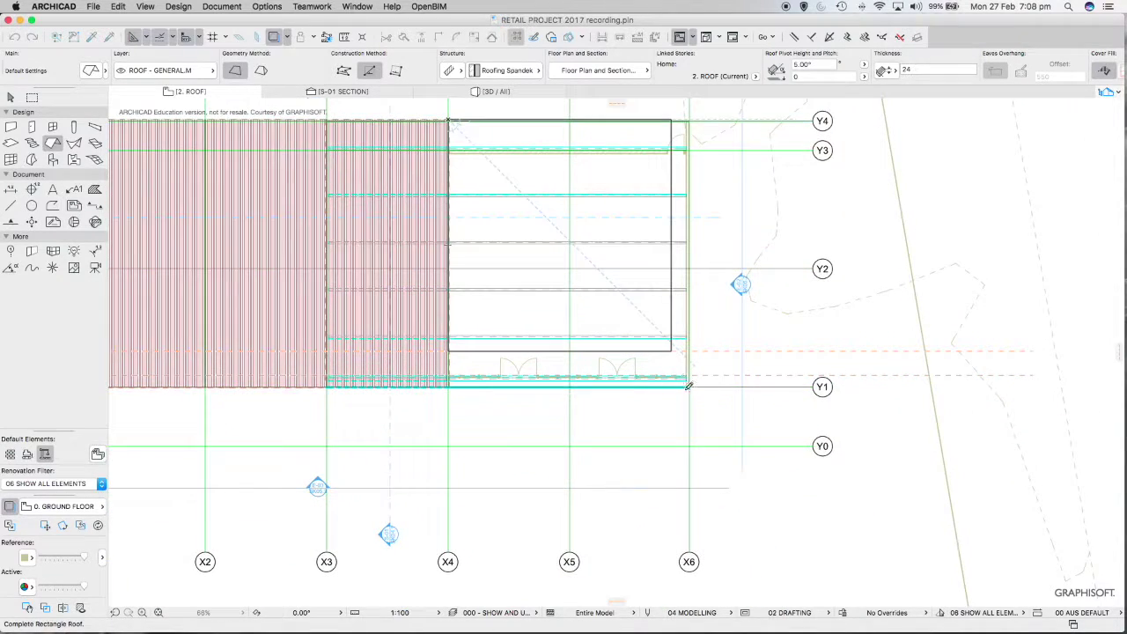
{"action": "scroll", "coordinate": [692, 381], "scroll_direction": "up", "scroll_amount": 15}
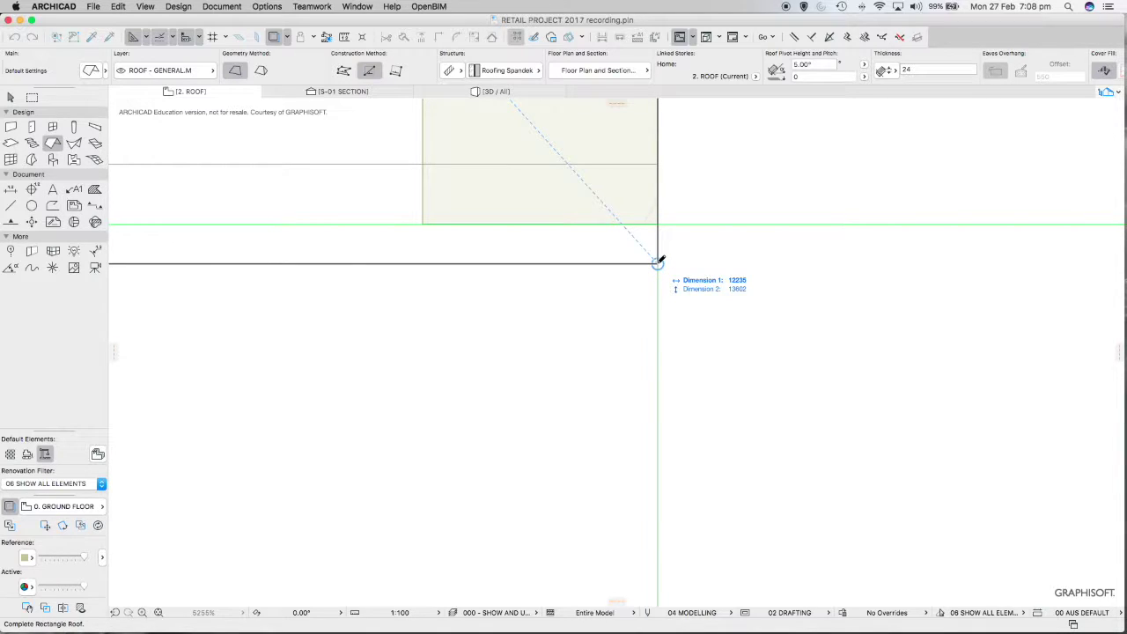
{"action": "left_click", "coordinate": [658, 262]}
{"action": "scroll", "coordinate": [700, 302], "scroll_direction": "down", "scroll_amount": 5}
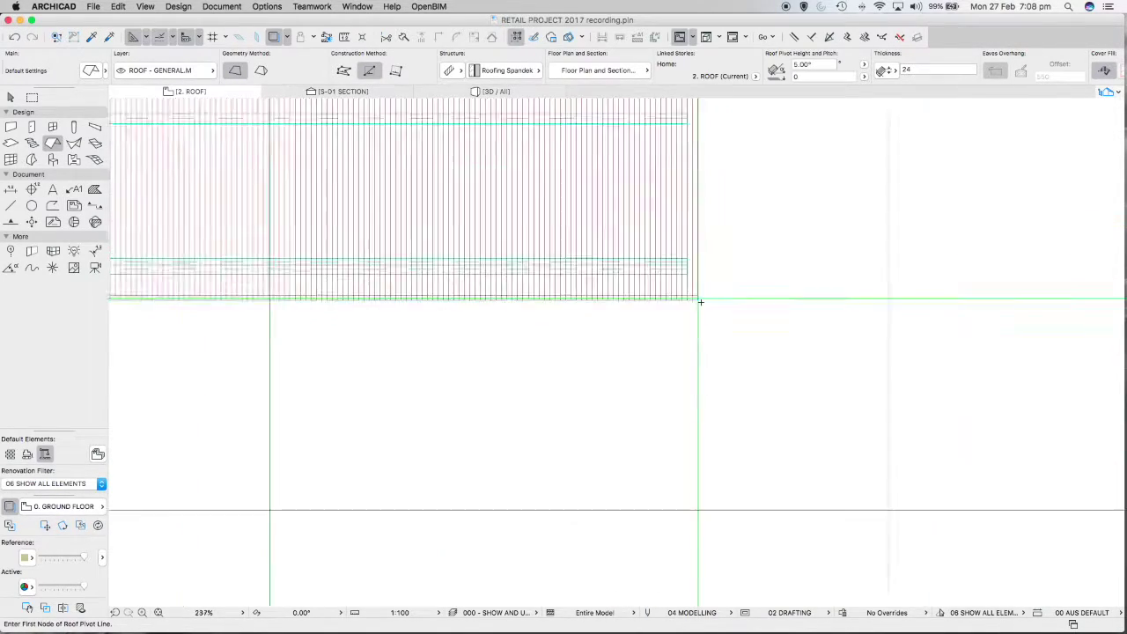
{"action": "scroll", "coordinate": [700, 302], "scroll_direction": "down", "scroll_amount": 10}
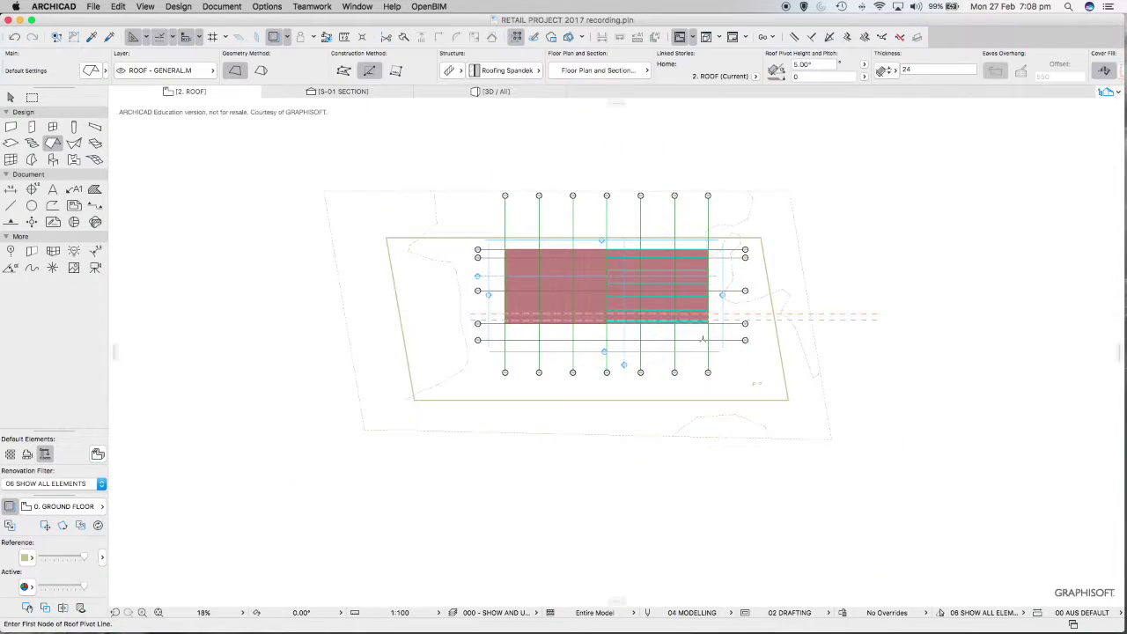
Stretch section line S-01 right so it cuts across the new X4–X6 roof.
{"action": "key", "text": "Escape"}
{"action": "left_click", "coordinate": [626, 348]}
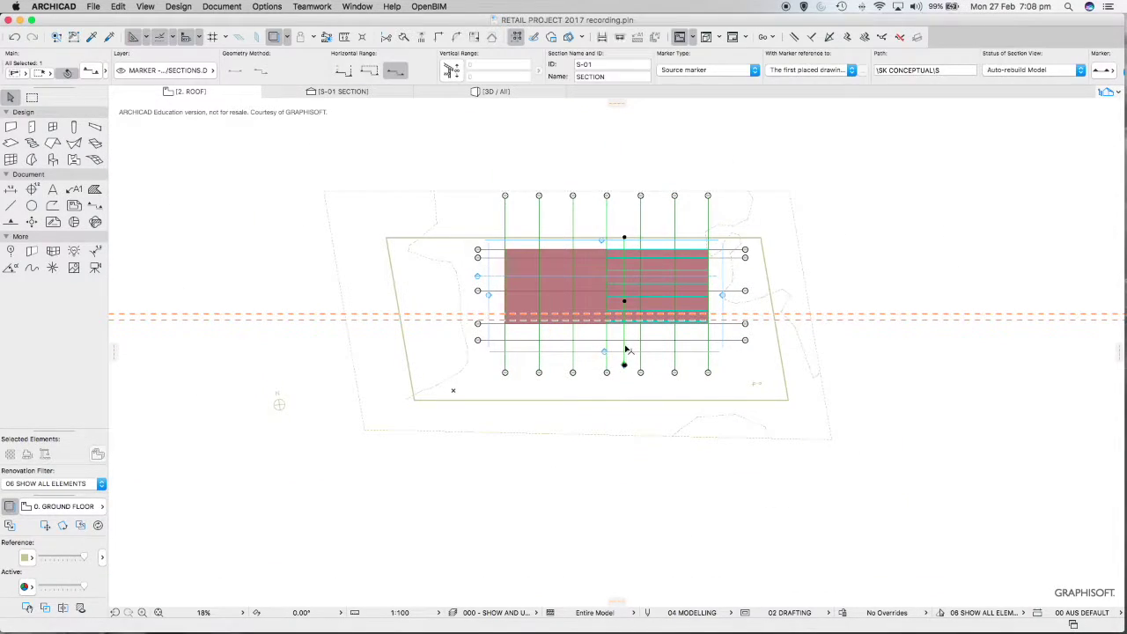
{"action": "left_click", "coordinate": [626, 348]}
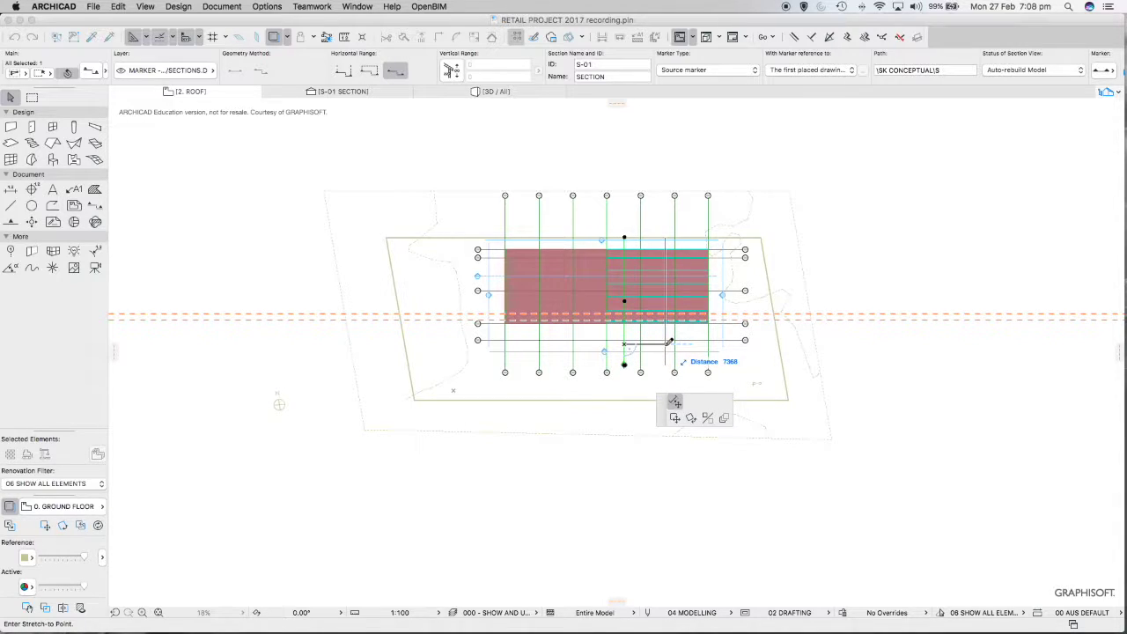
{"action": "left_click", "coordinate": [668, 346]}
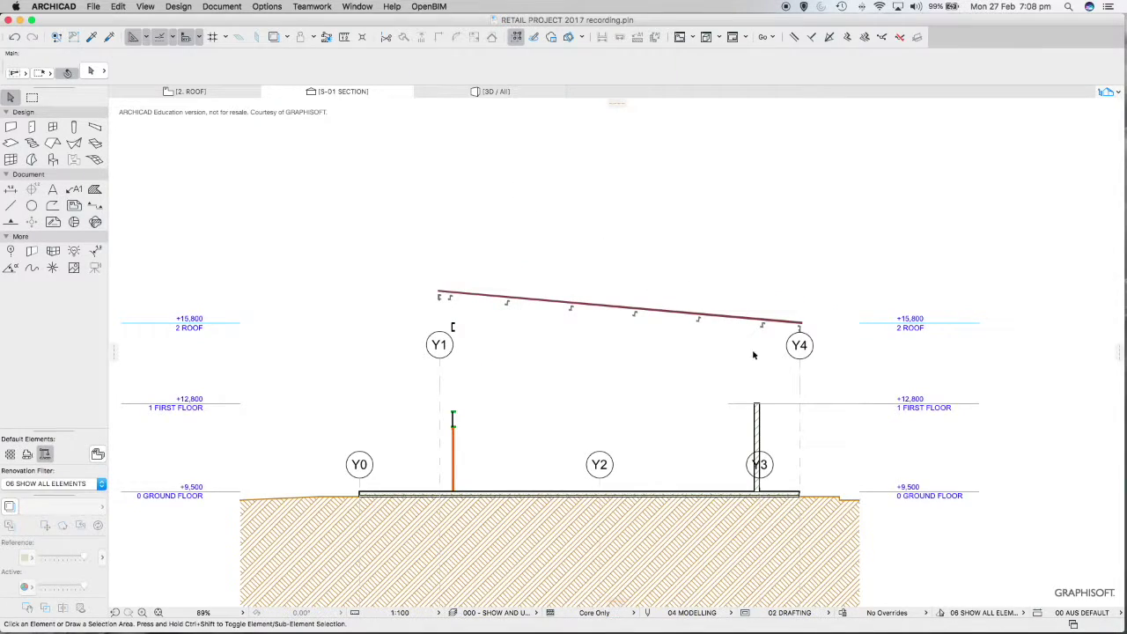
Select the third roof in section and attempt a Drag move, then cancel it.
{"action": "scroll", "coordinate": [814, 317], "scroll_direction": "up", "scroll_amount": 10}
{"action": "scroll", "coordinate": [818, 321], "scroll_direction": "up", "scroll_amount": 4}
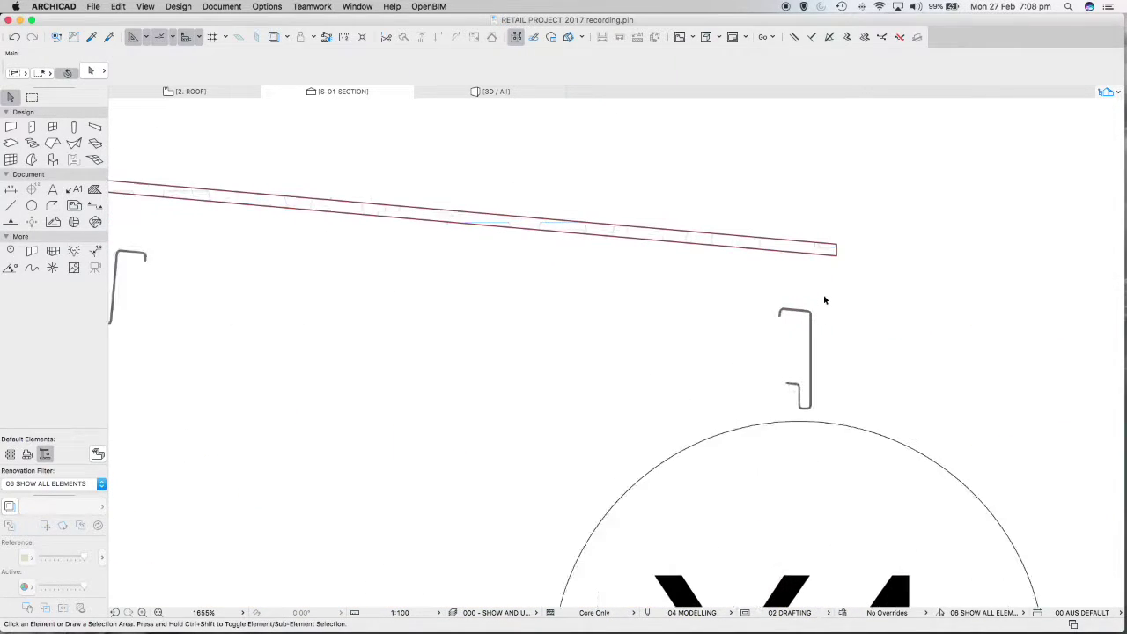
{"action": "left_click", "coordinate": [821, 251]}
{"action": "scroll", "coordinate": [823, 282], "scroll_direction": "up", "scroll_amount": 4}
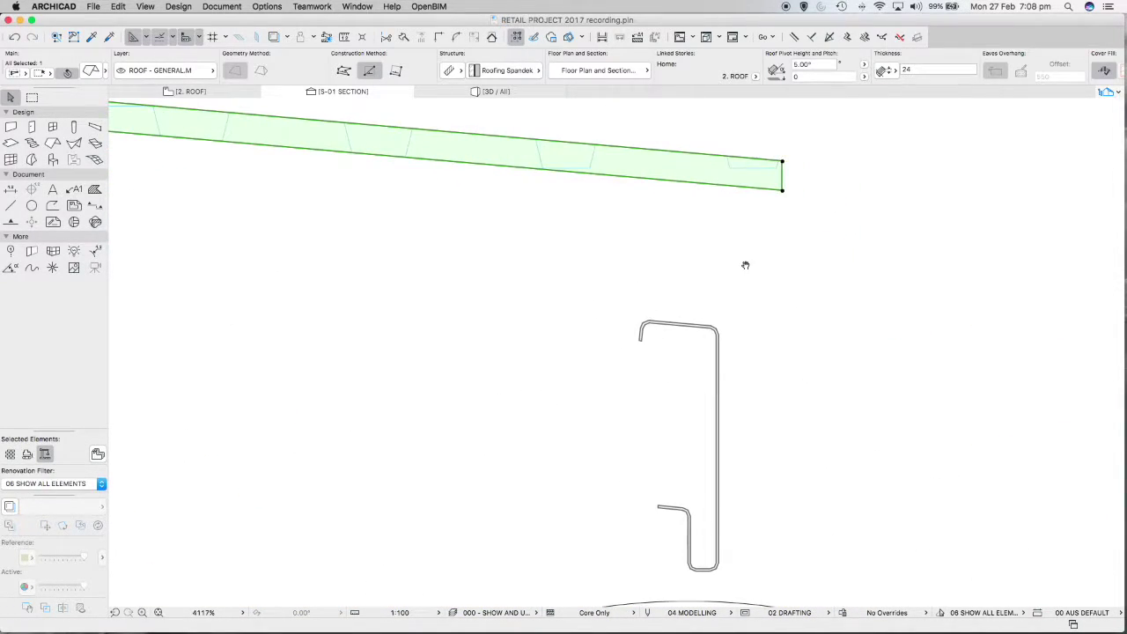
{"action": "scroll", "coordinate": [669, 271], "scroll_direction": "down", "scroll_amount": 2}
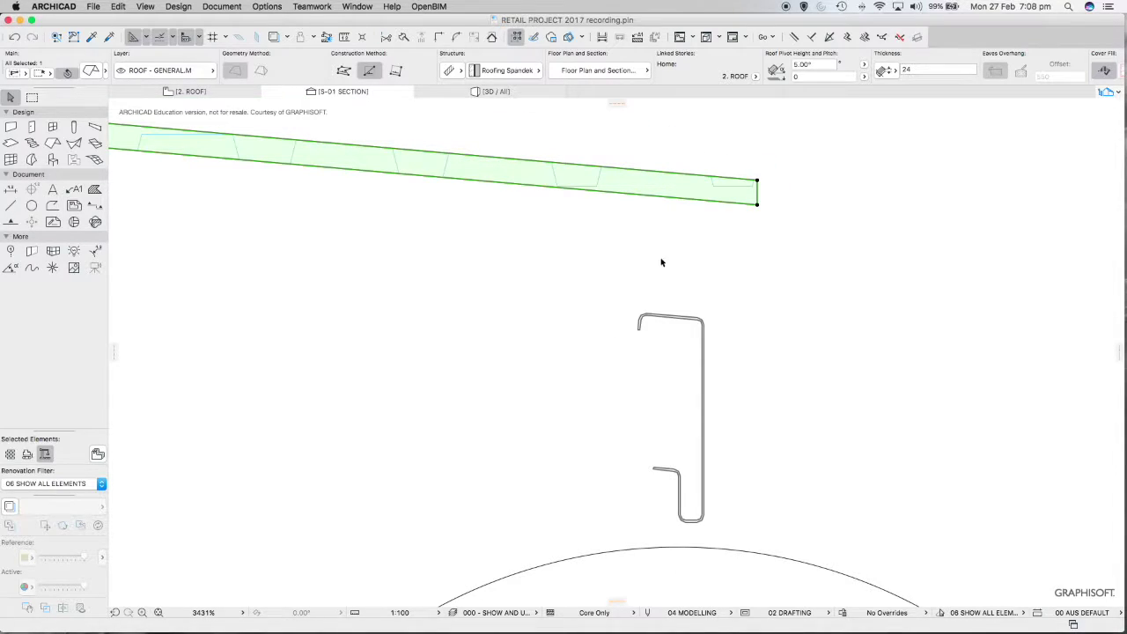
{"action": "left_click", "coordinate": [118, 6]}
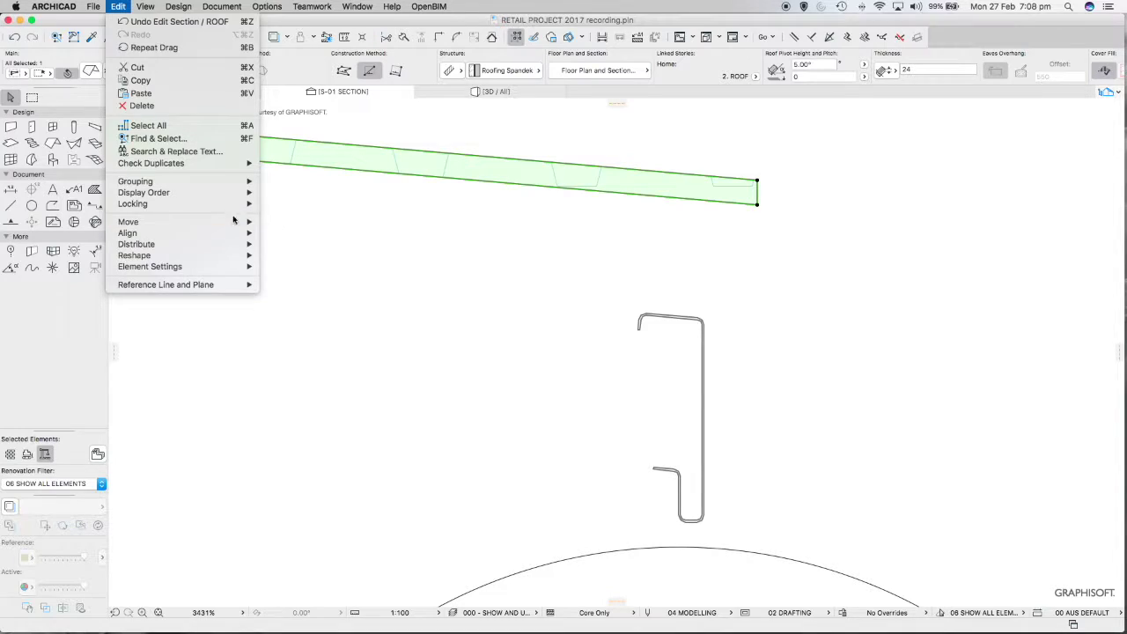
{"action": "mouse_move", "coordinate": [247, 222]}
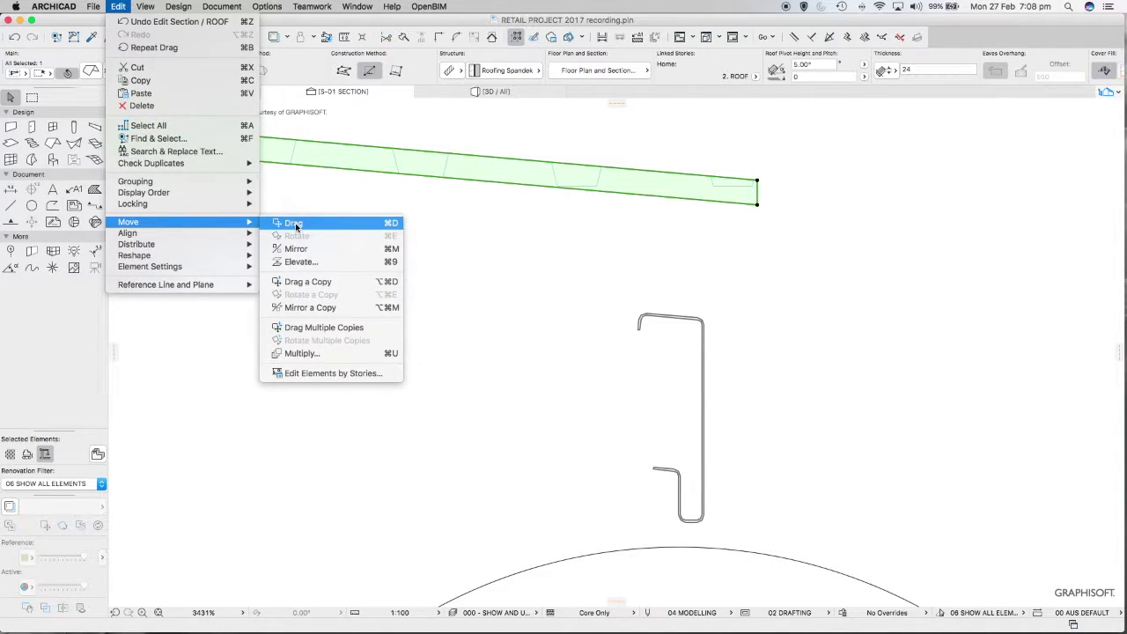
{"action": "left_click", "coordinate": [295, 223]}
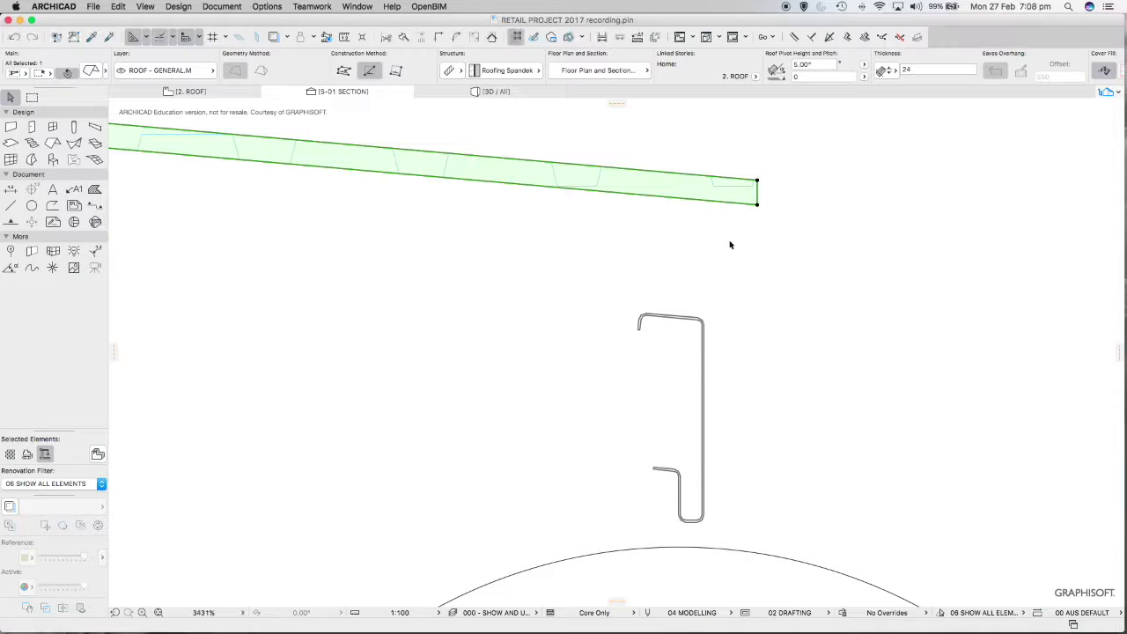
{"action": "key", "text": "Escape"}
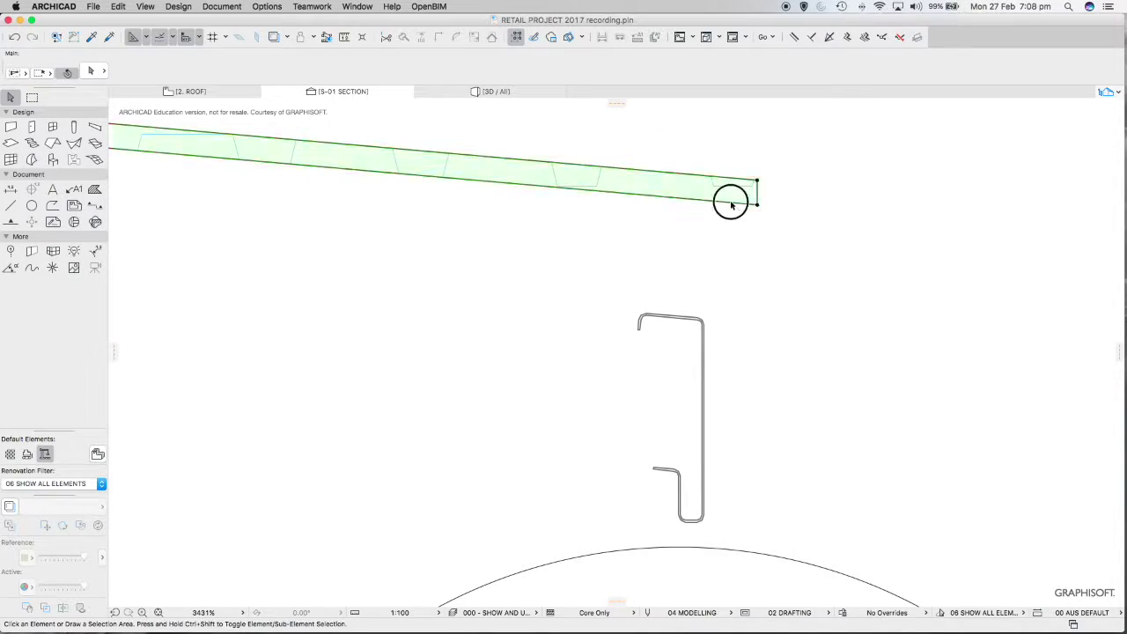
Drag the roof's end vertex down onto the fascia purlin gutter top, lowering it 116.
{"action": "left_click", "coordinate": [732, 202]}
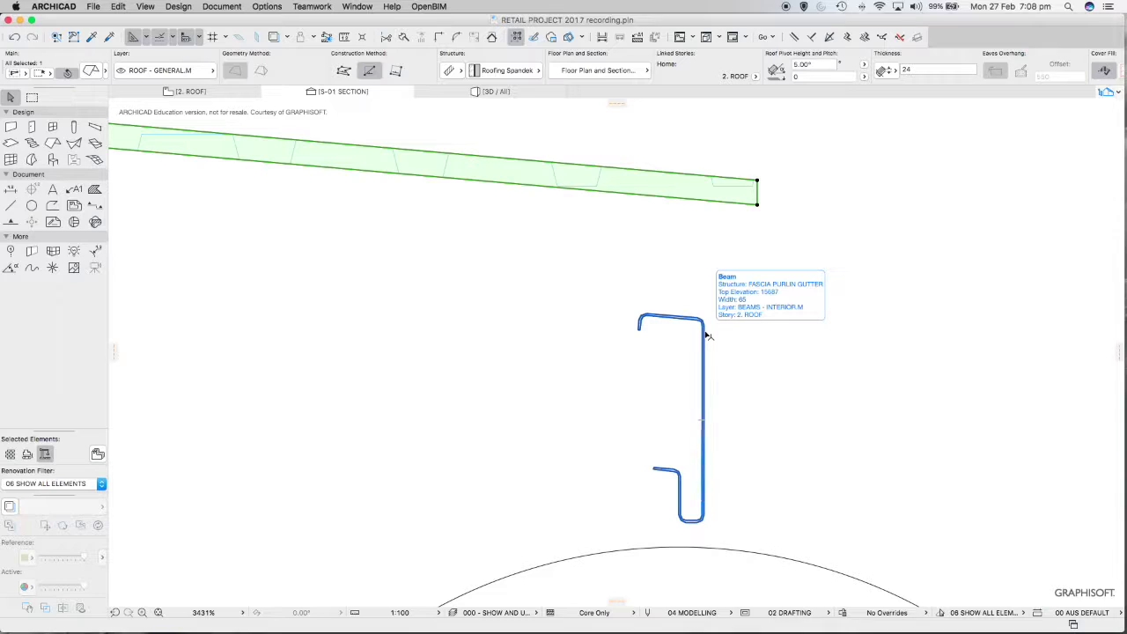
{"action": "scroll", "coordinate": [705, 331], "scroll_direction": "up", "scroll_amount": 5}
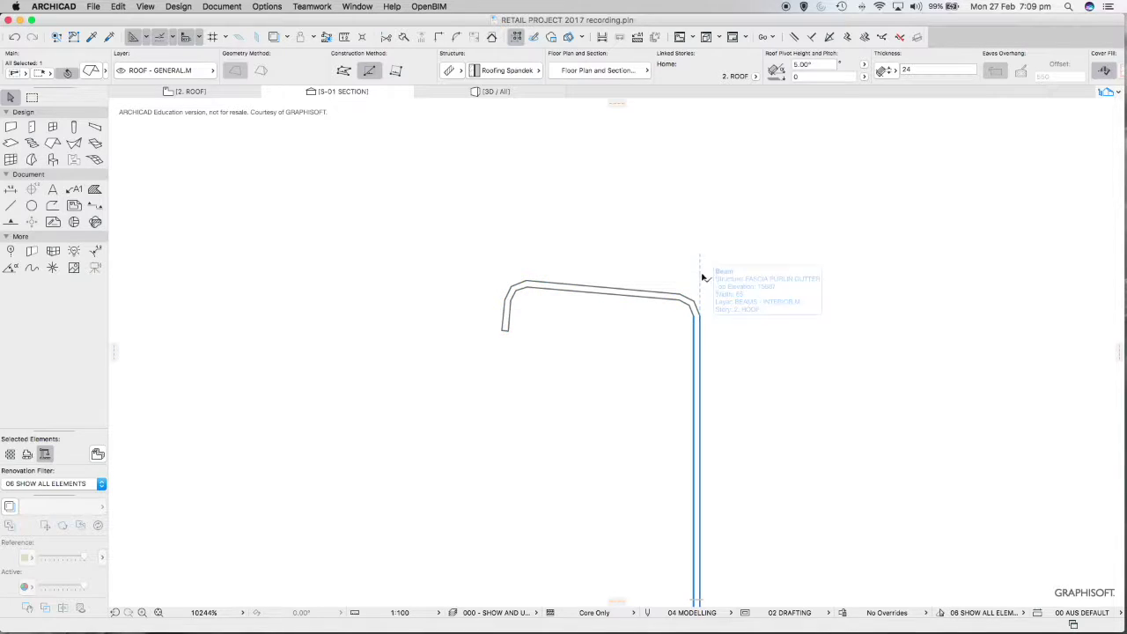
{"action": "scroll", "coordinate": [706, 266], "scroll_direction": "down", "scroll_amount": 4}
{"action": "scroll", "coordinate": [707, 266], "scroll_direction": "down", "scroll_amount": 2}
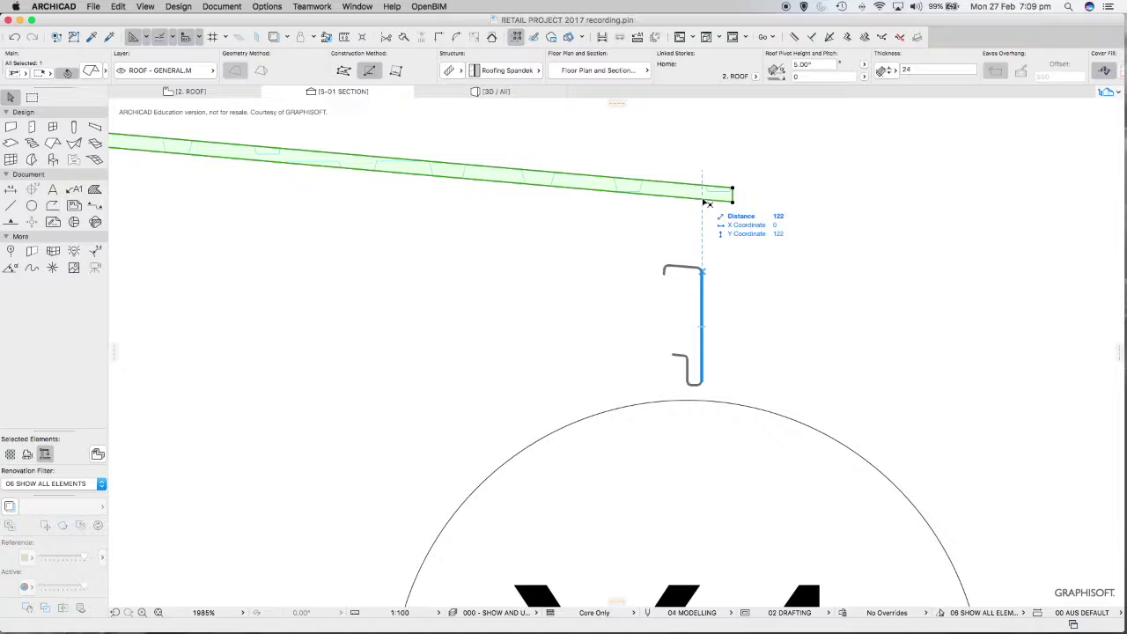
{"action": "left_click", "coordinate": [703, 202]}
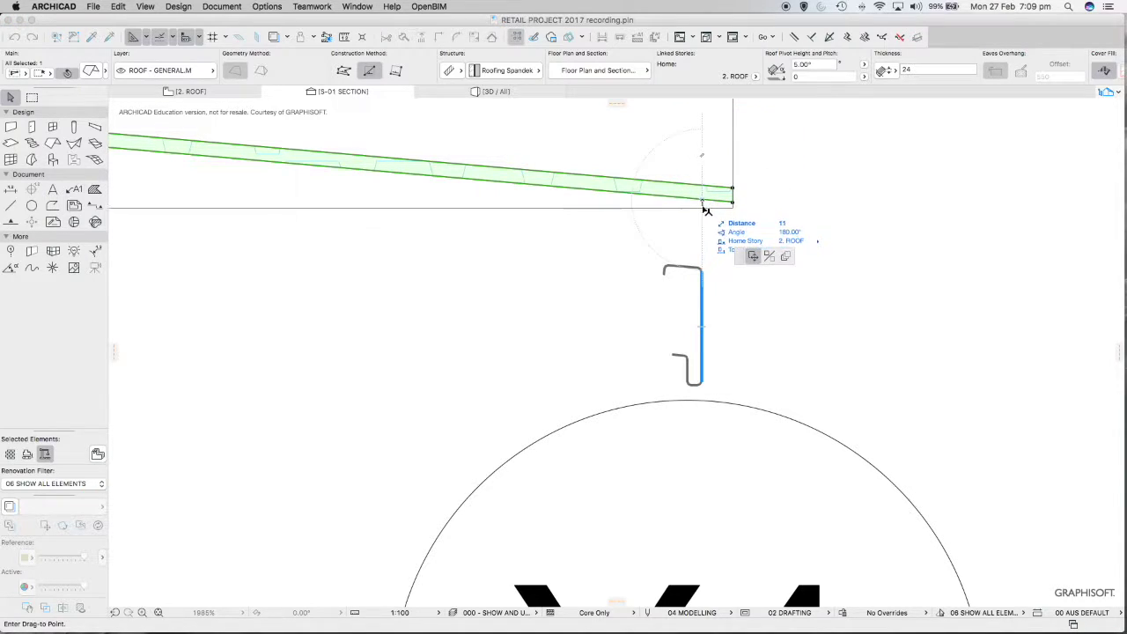
{"action": "scroll", "coordinate": [706, 270], "scroll_direction": "up", "scroll_amount": 6}
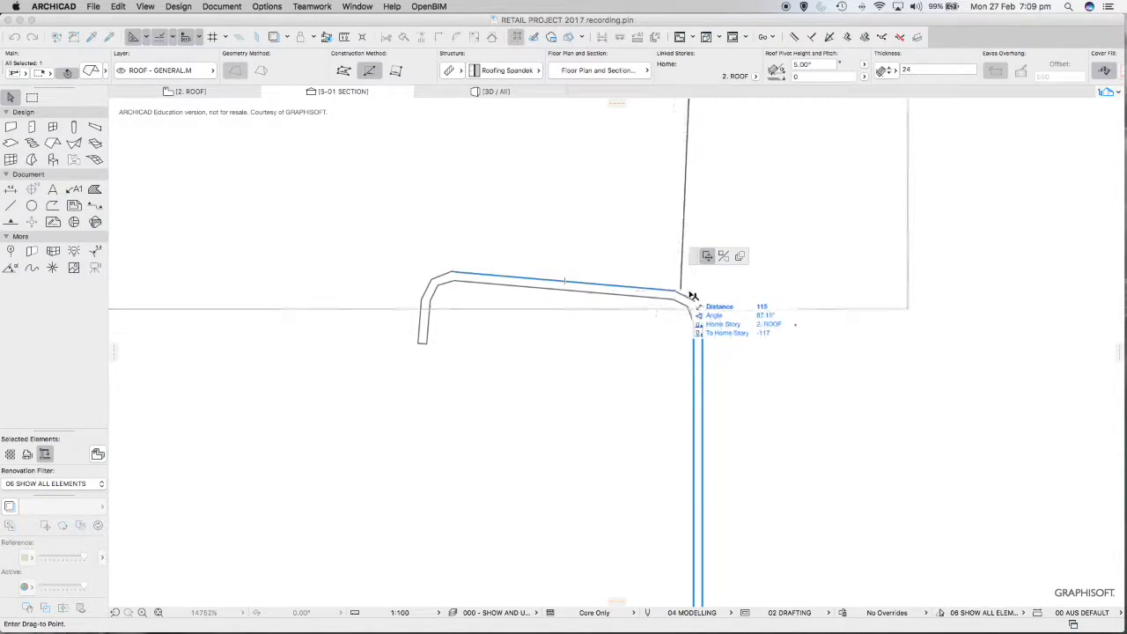
{"action": "scroll", "coordinate": [694, 300], "scroll_direction": "up", "scroll_amount": 5}
{"action": "scroll", "coordinate": [701, 298], "scroll_direction": "up", "scroll_amount": 1}
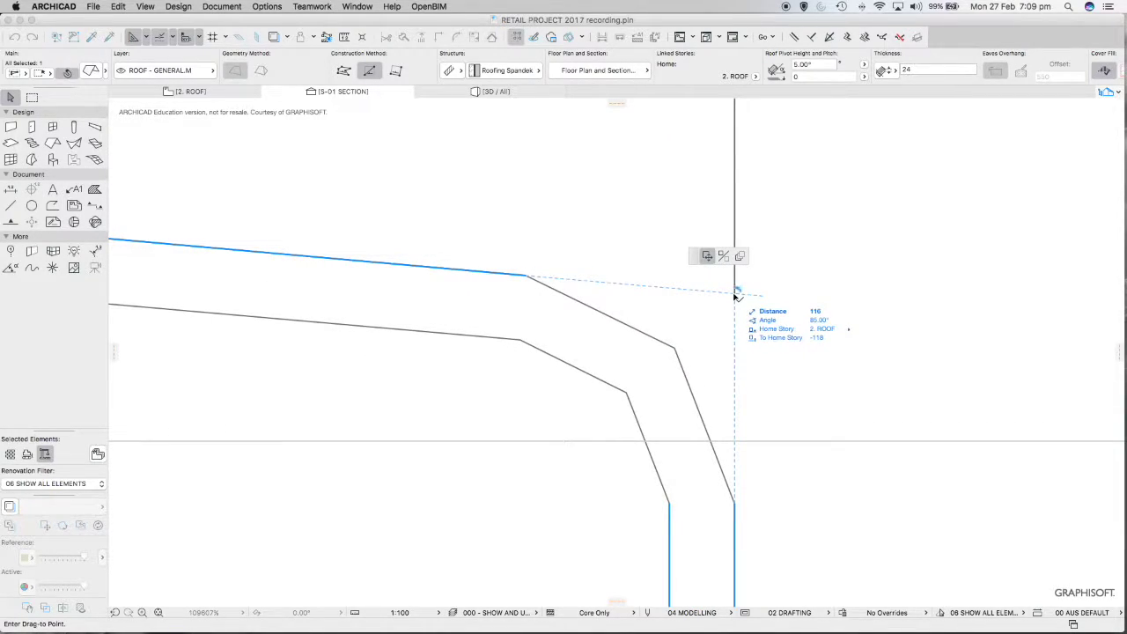
{"action": "left_click", "coordinate": [734, 294]}
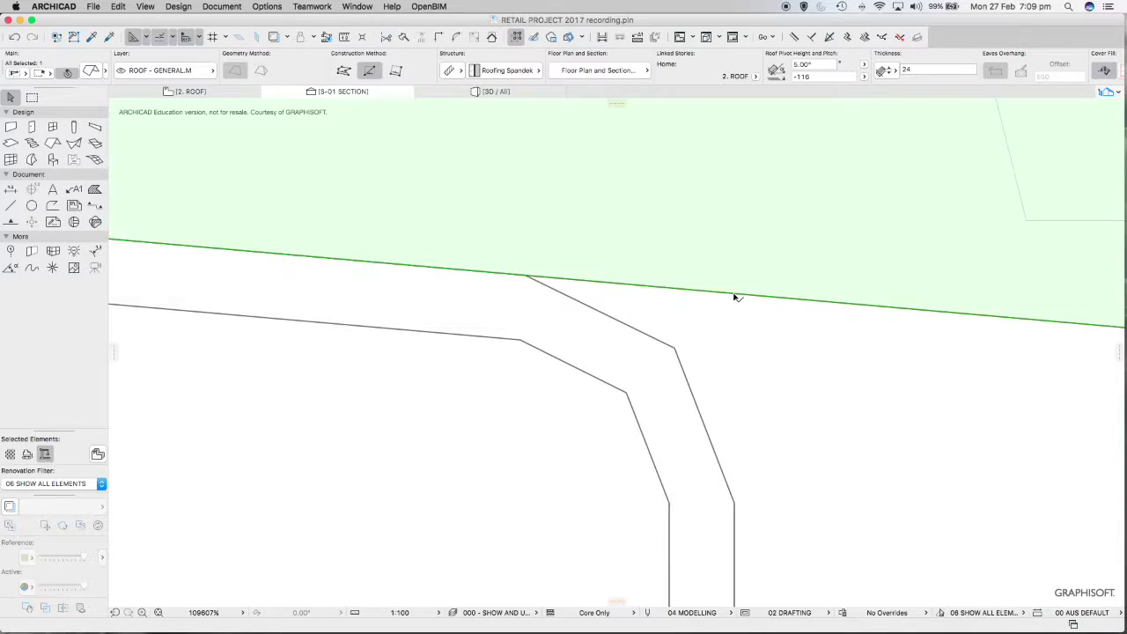
Deselect the lowered roof and switch to the 3D model view.
{"action": "scroll", "coordinate": [736, 297], "scroll_direction": "down", "scroll_amount": 15}
{"action": "scroll", "coordinate": [737, 298], "scroll_direction": "down", "scroll_amount": 12}
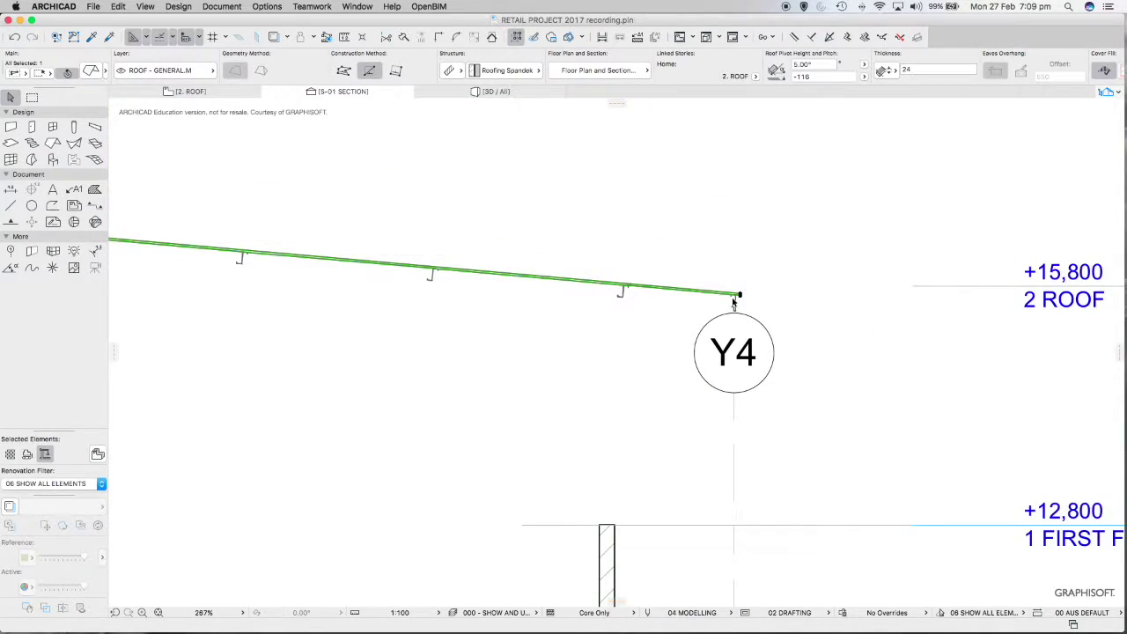
{"action": "scroll", "coordinate": [734, 299], "scroll_direction": "down", "scroll_amount": 3}
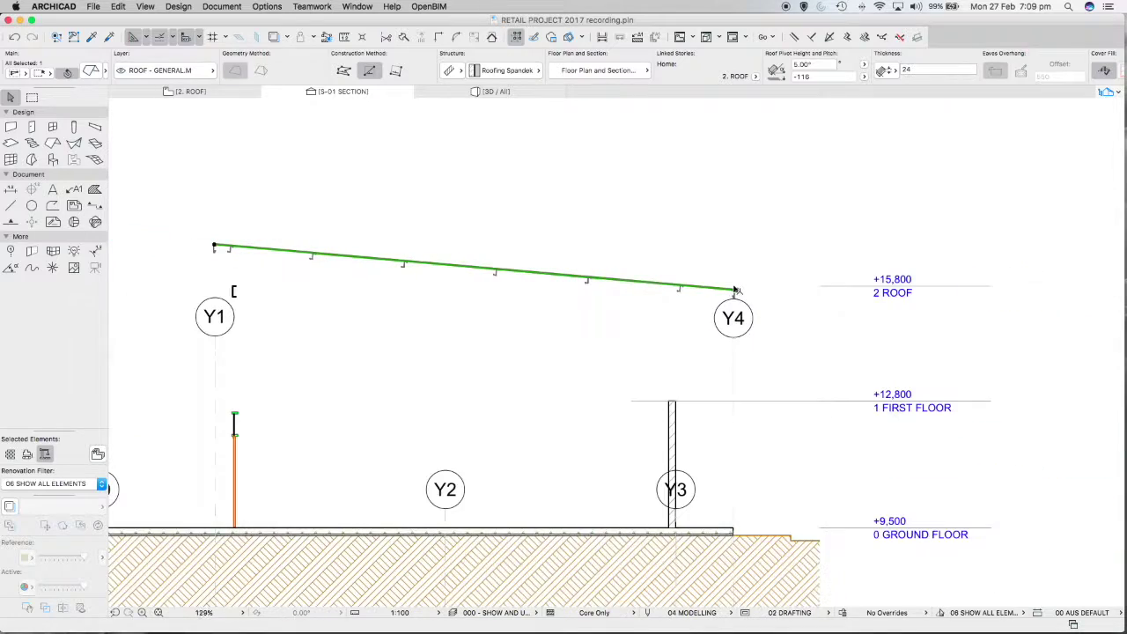
{"action": "left_click", "coordinate": [646, 272]}
{"action": "scroll", "coordinate": [646, 271], "scroll_direction": "left", "scroll_amount": 5}
{"action": "scroll", "coordinate": [647, 272], "scroll_direction": "down", "scroll_amount": 2}
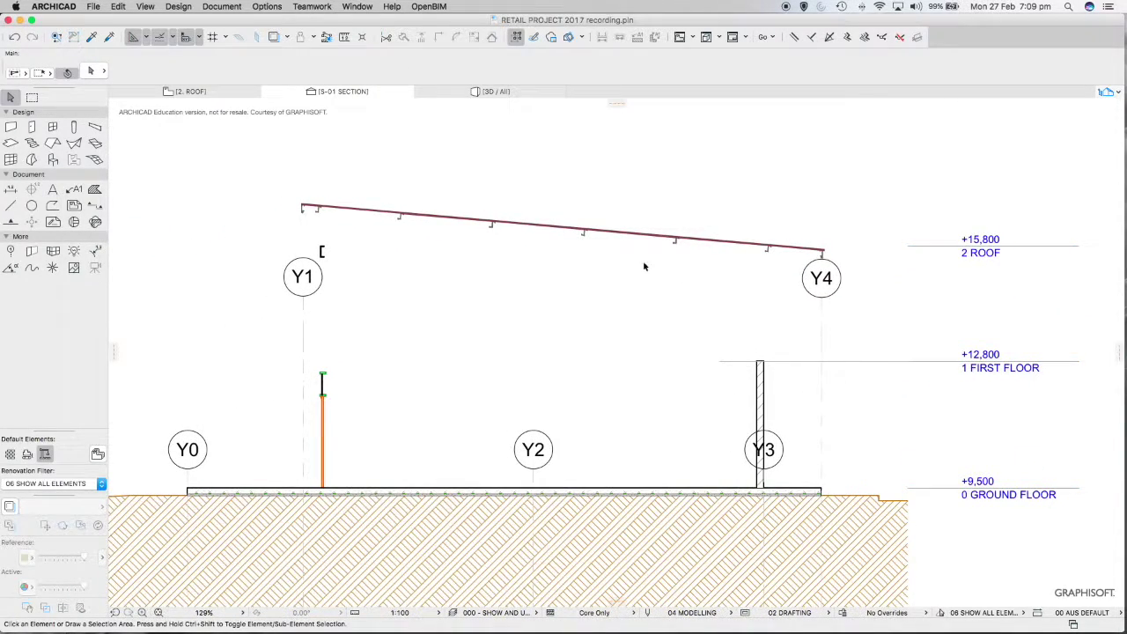
{"action": "left_click", "coordinate": [481, 91]}
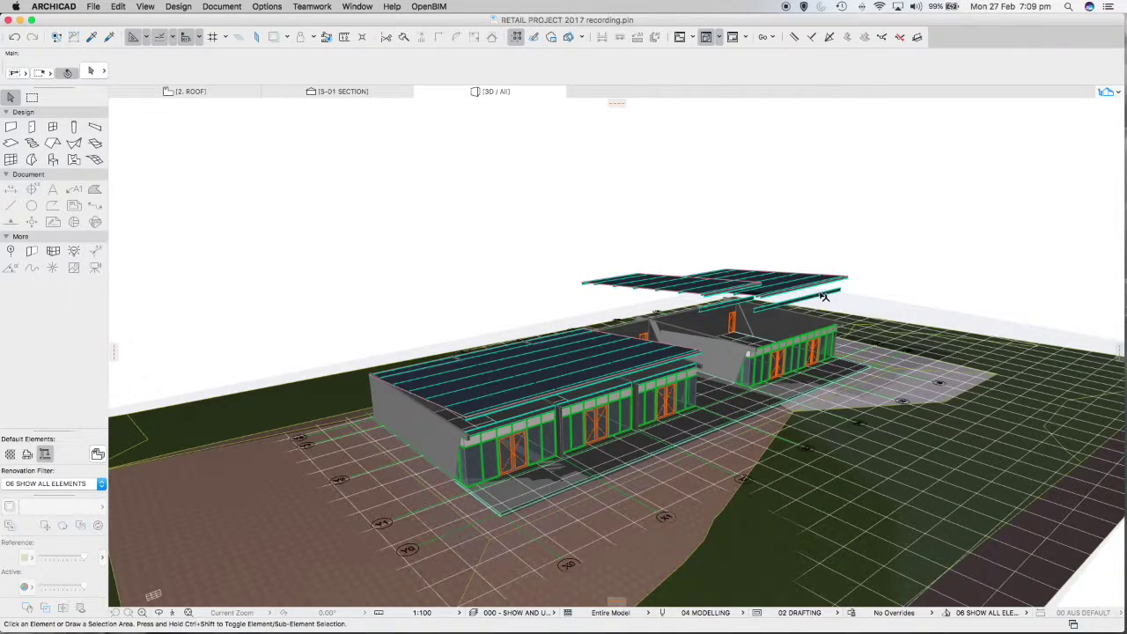
Select the third roof in 3D and offset its edge outward by 75 over the purlin.
{"action": "middle_click_drag", "start_coordinate": [824, 297], "coordinate": [617, 294], "text": "shift"}
{"action": "scroll", "coordinate": [987, 357], "scroll_direction": "up", "scroll_amount": 5}
{"action": "scroll", "coordinate": [617, 294], "scroll_direction": "up", "scroll_amount": 5}
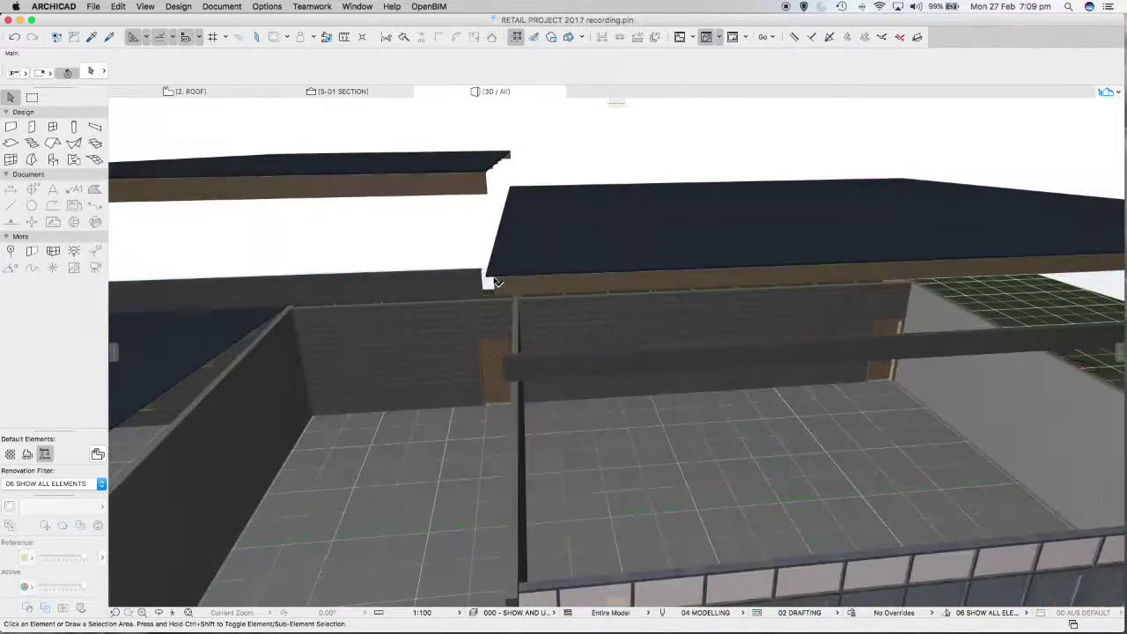
{"action": "middle_click_drag", "start_coordinate": [497, 282], "coordinate": [516, 282], "text": "shift"}
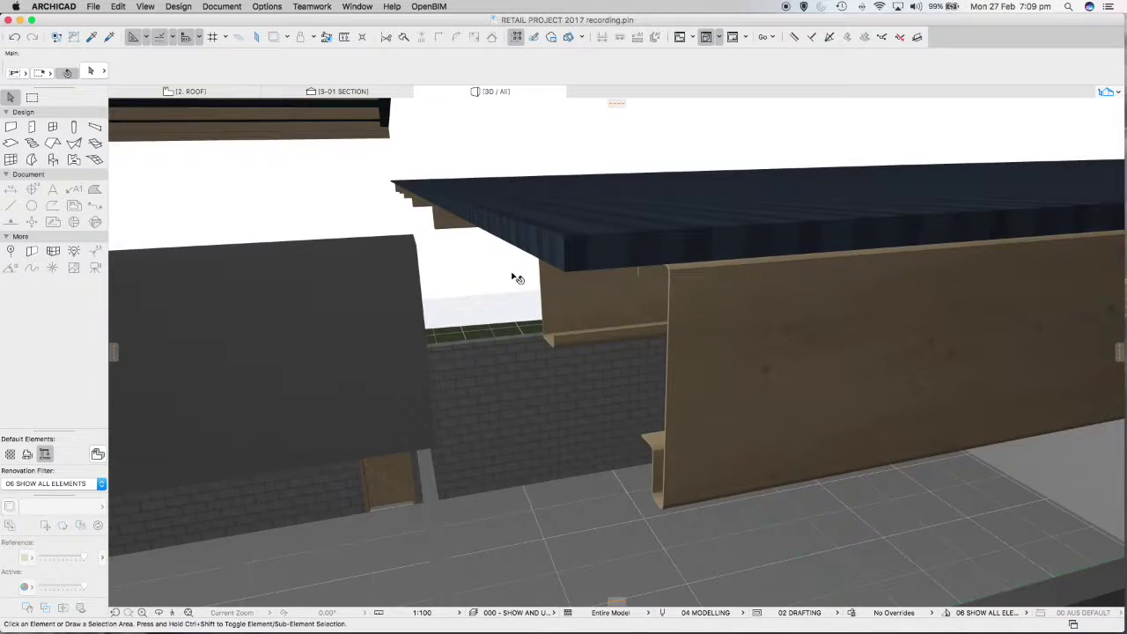
{"action": "left_click", "coordinate": [571, 261]}
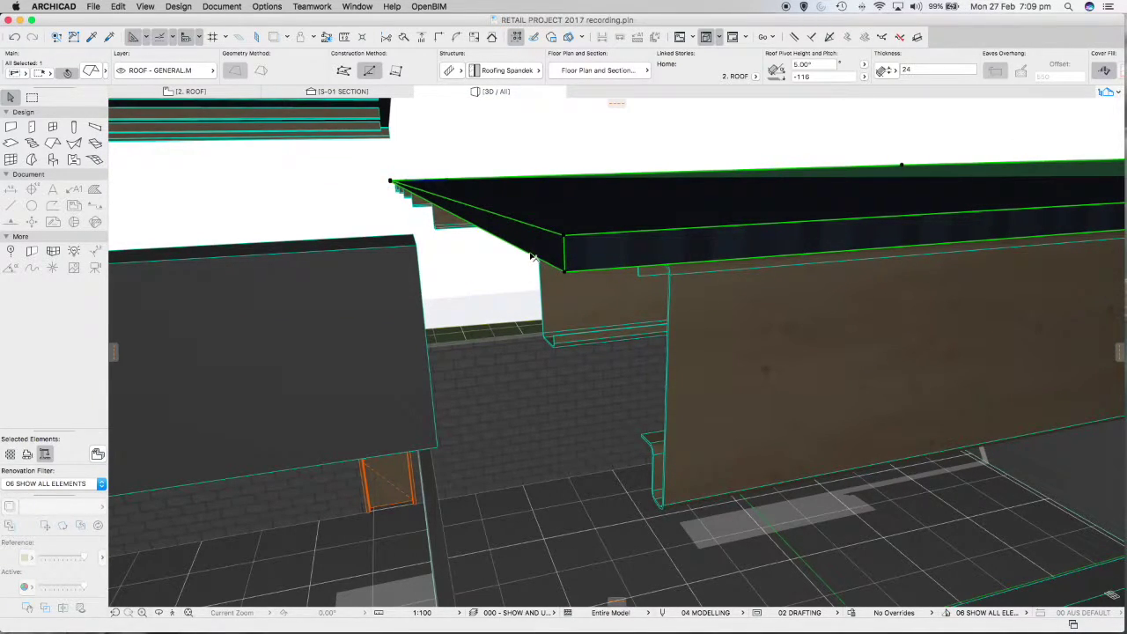
{"action": "left_click", "coordinate": [532, 258]}
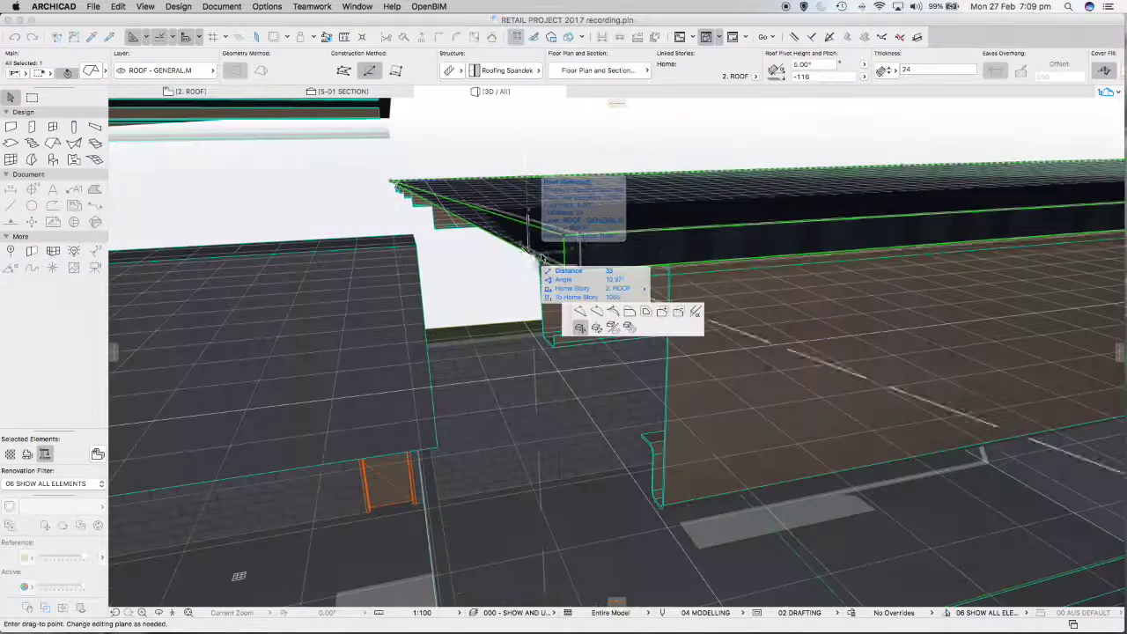
{"action": "left_click", "coordinate": [632, 312]}
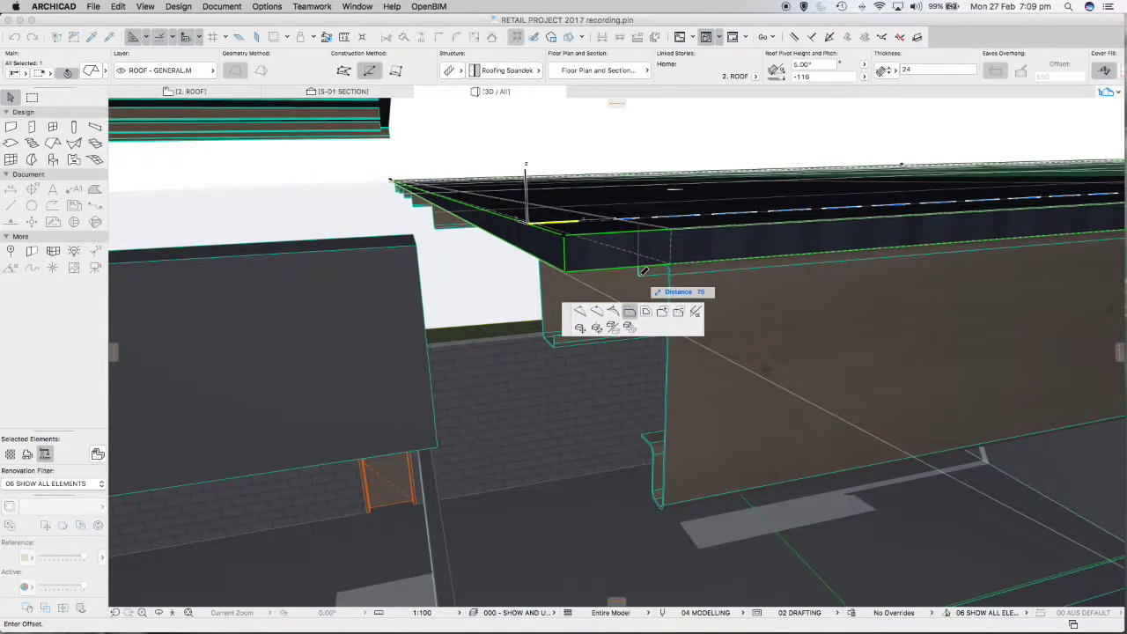
{"action": "left_click", "coordinate": [642, 273]}
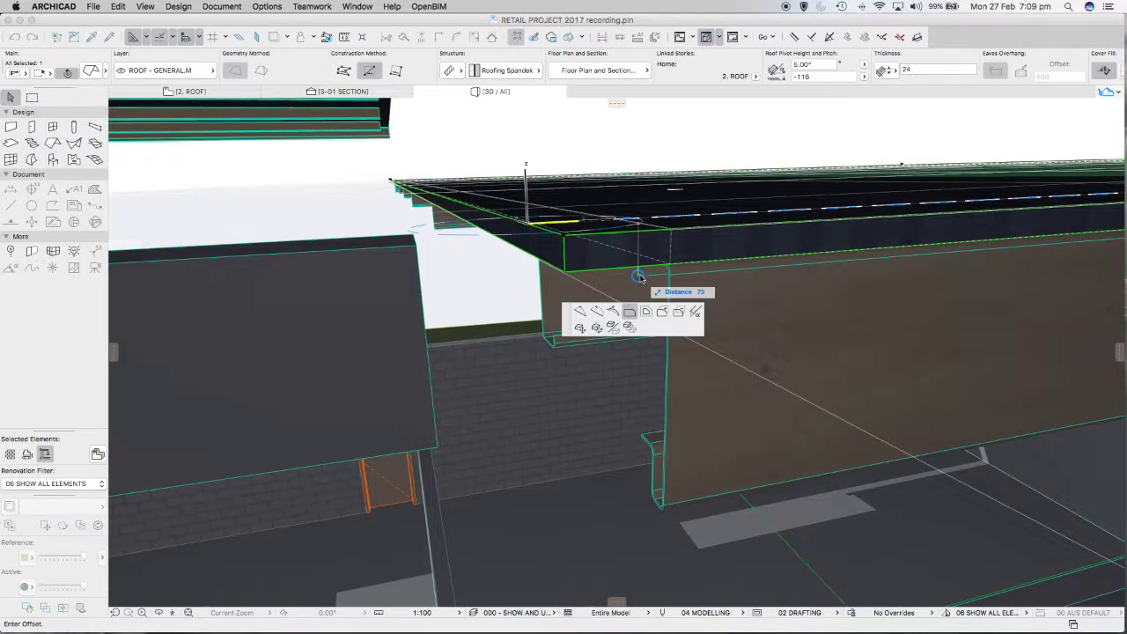
{"action": "scroll", "coordinate": [707, 284], "scroll_direction": "up", "scroll_amount": 5}
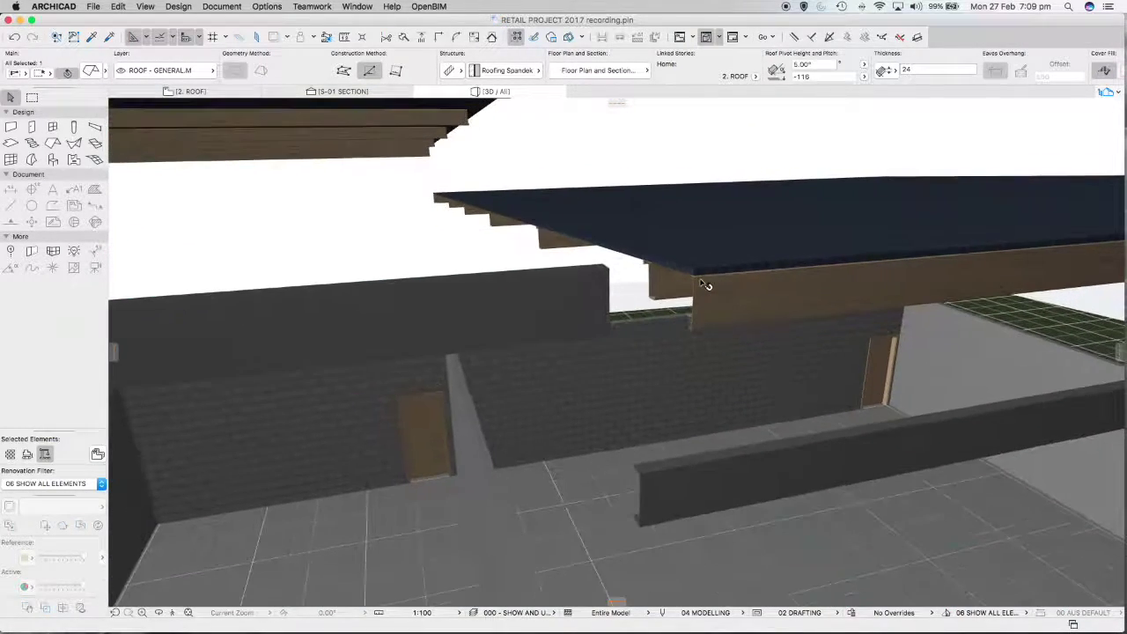
{"action": "mouse_move", "coordinate": [707, 285]}
{"action": "middle_mouse_down", "text": "shift"}
{"action": "mouse_move", "coordinate": [732, 296]}
{"action": "mouse_move", "coordinate": [659, 305]}
{"action": "mouse_move", "coordinate": [701, 301]}
{"action": "middle_mouse_up", "text": "shift"}
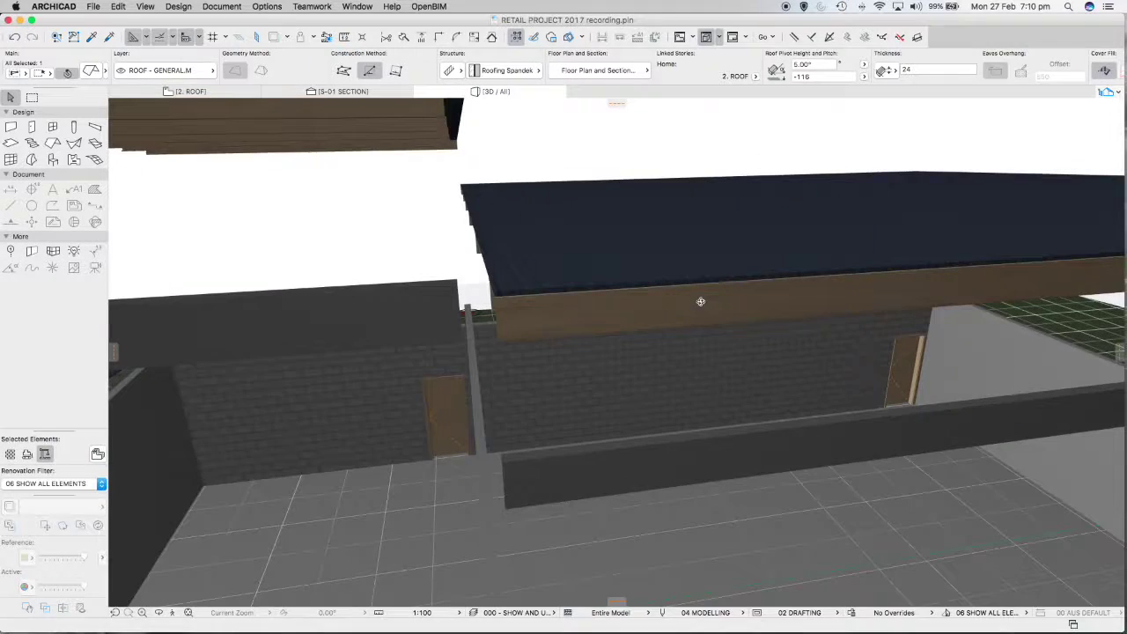
{"action": "scroll", "coordinate": [700, 301], "scroll_direction": "down", "scroll_amount": 6}
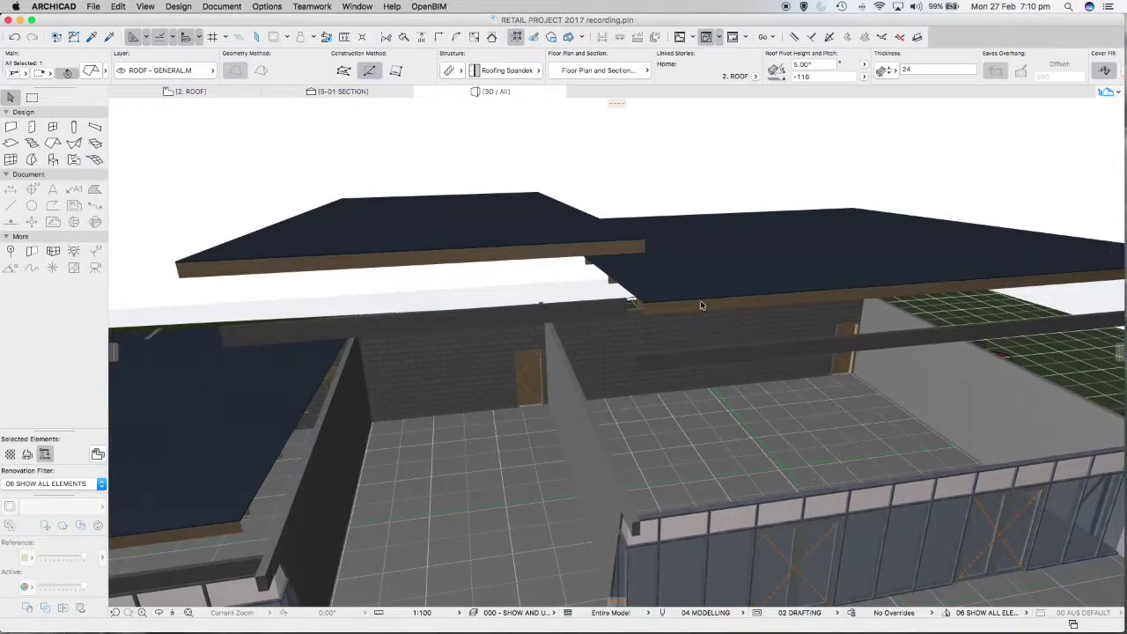